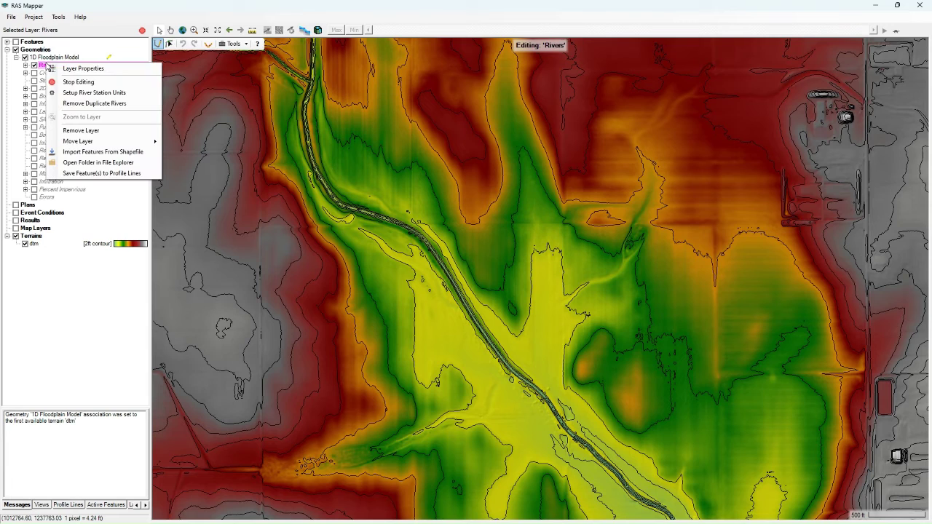
Draw the river centerline downstream along the channel, from just below the northern confluence to the east-west road crossing.
key(Escape)
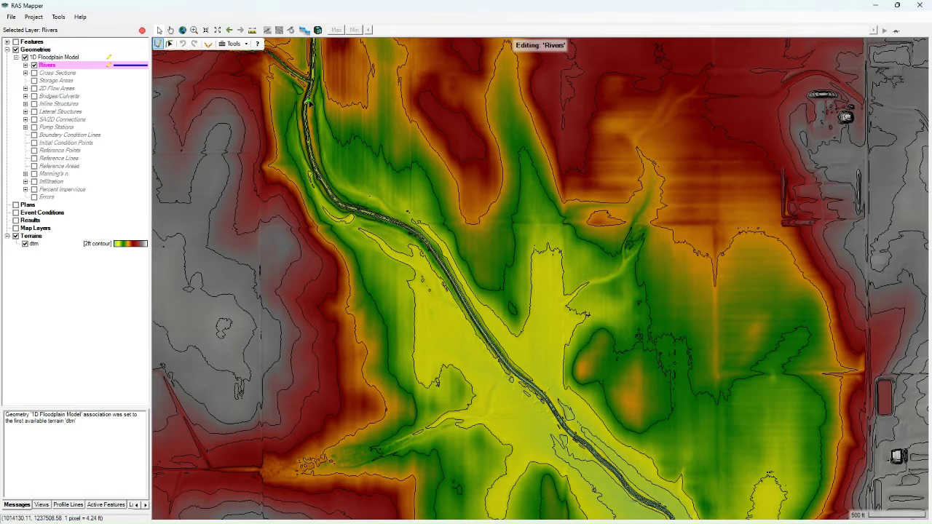
scroll(309, 103, up, 3)
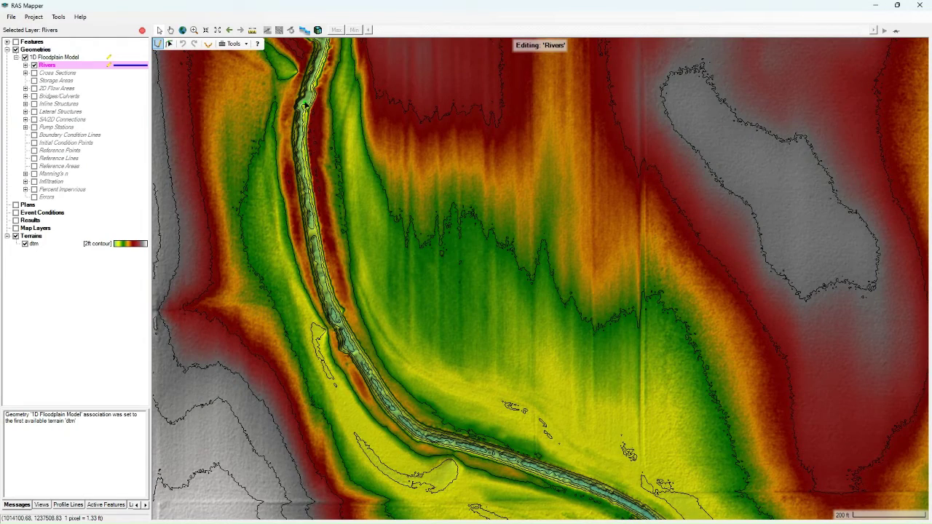
click(304, 105)
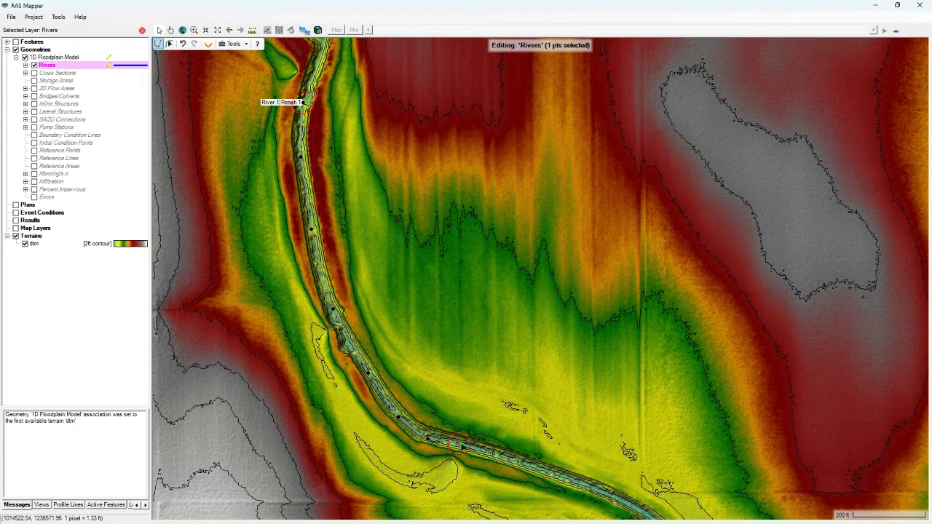
drag(484, 455, 348, 261)
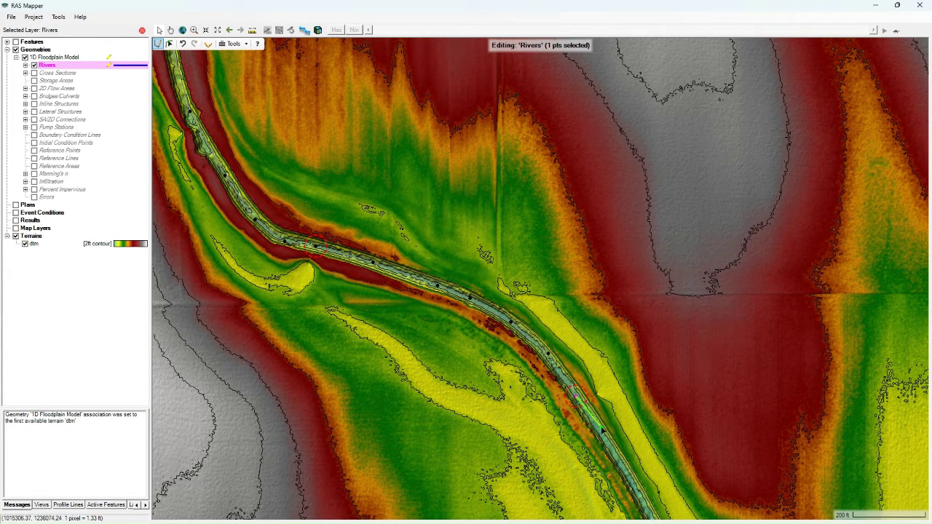
scroll(601, 431, up, 2)
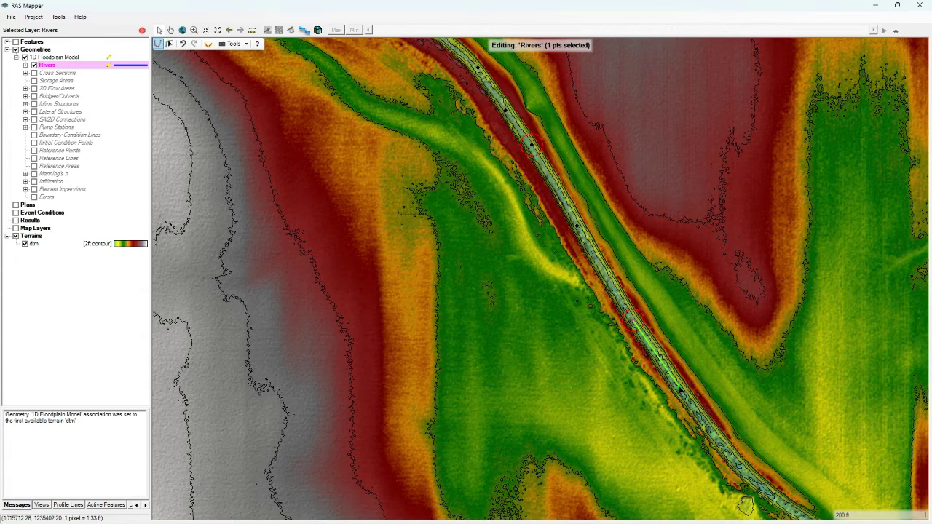
scroll(726, 453, down, 2)
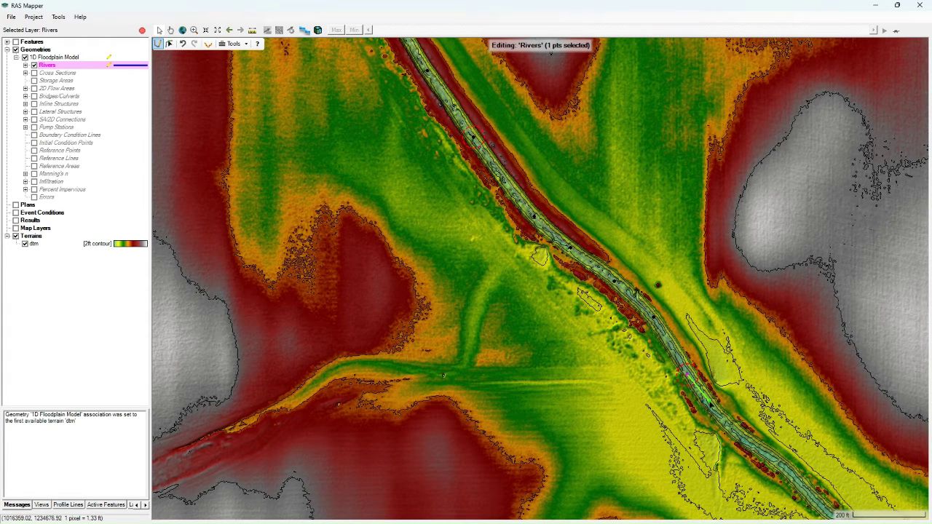
mouse_move(688, 378)
mouse_down()
mouse_move(561, 193)
mouse_move(572, 204)
mouse_up()
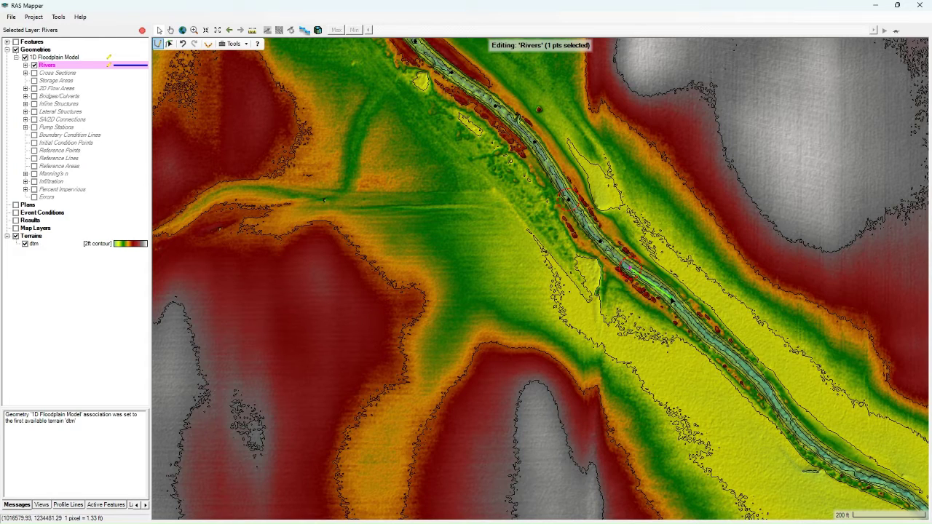
drag(715, 325, 559, 174)
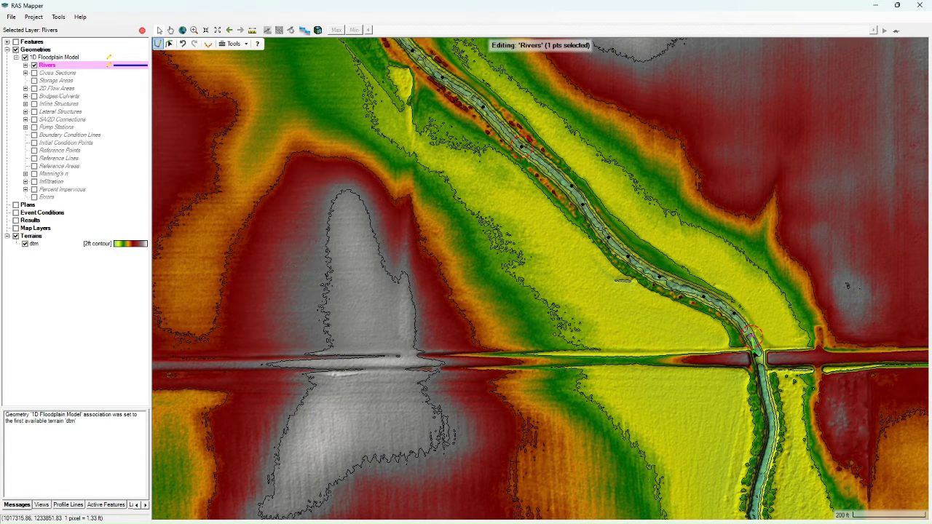
Continue the centerline south past the road, finish it beside the rectangular pond, and accept the names River 1 and Reach 1.
drag(765, 400, 662, 110)
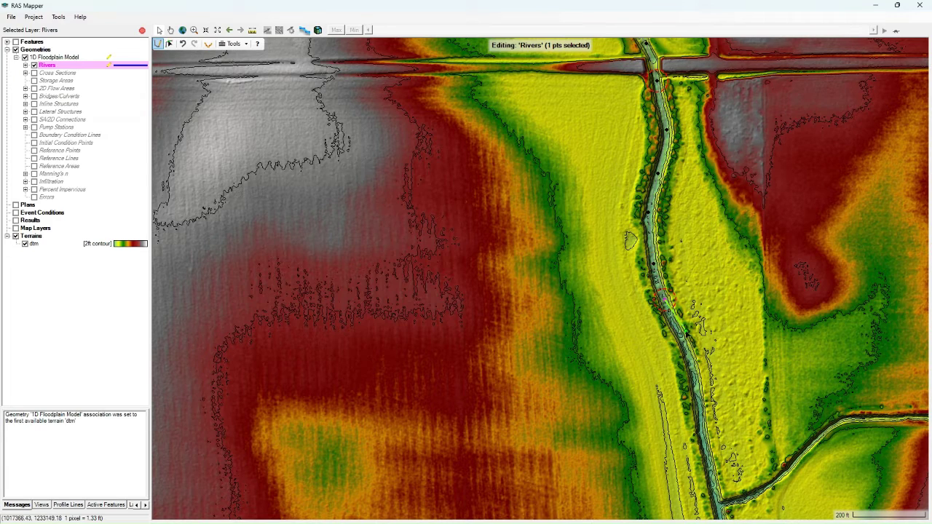
mouse_move(653, 265)
mouse_down()
mouse_move(600, 169)
mouse_move(634, 198)
mouse_move(645, 232)
mouse_move(628, 218)
mouse_move(656, 367)
mouse_move(590, 219)
mouse_move(637, 324)
mouse_move(619, 281)
mouse_move(523, 188)
mouse_move(551, 265)
mouse_move(547, 296)
mouse_move(525, 177)
mouse_up()
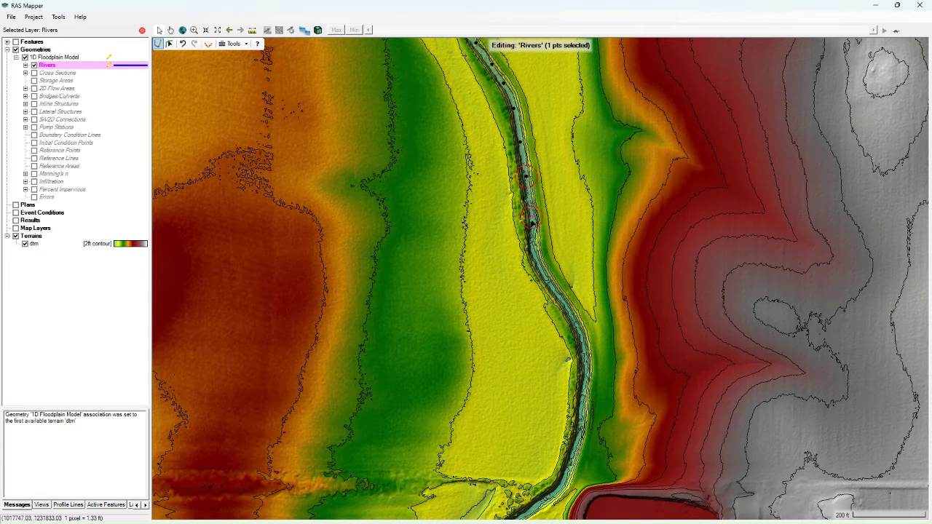
mouse_move(531, 217)
mouse_down()
mouse_move(539, 264)
mouse_move(565, 305)
mouse_move(560, 299)
mouse_up()
drag(587, 384, 604, 231)
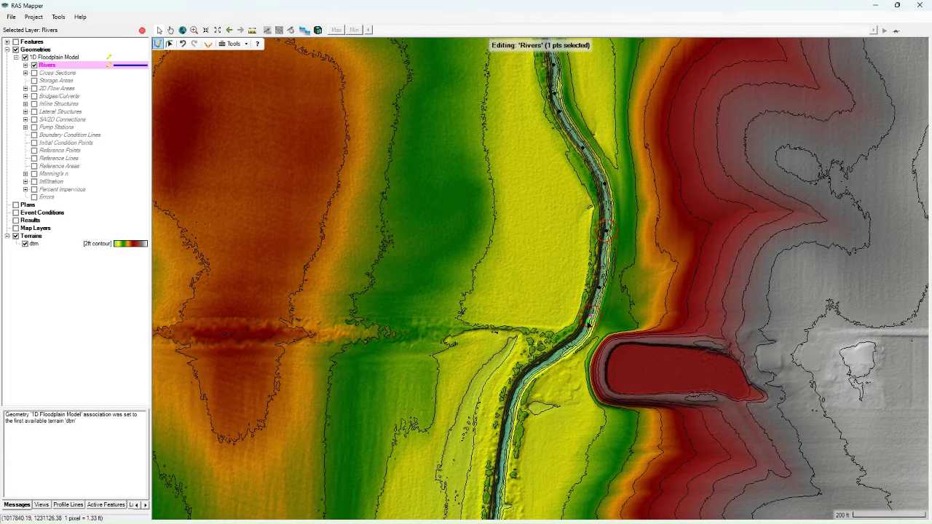
double_click(590, 323)
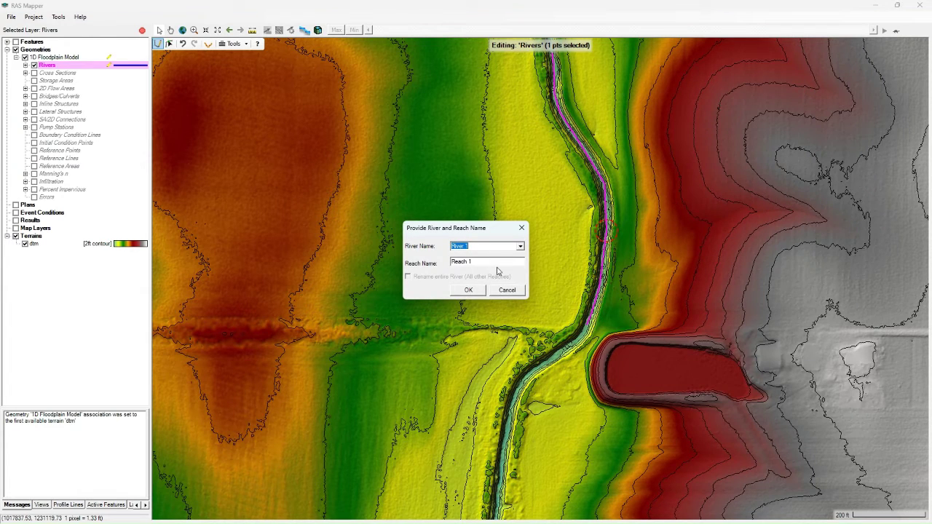
click(469, 291)
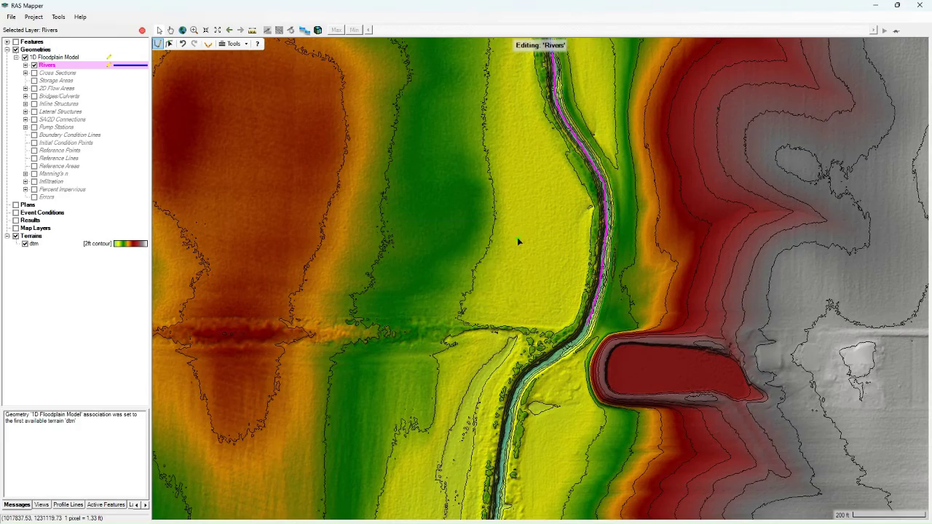
Show the sublayers of Rivers, select the drawn river line, and view its feature editing tools.
scroll(517, 238, down, 2)
scroll(501, 185, down, 3)
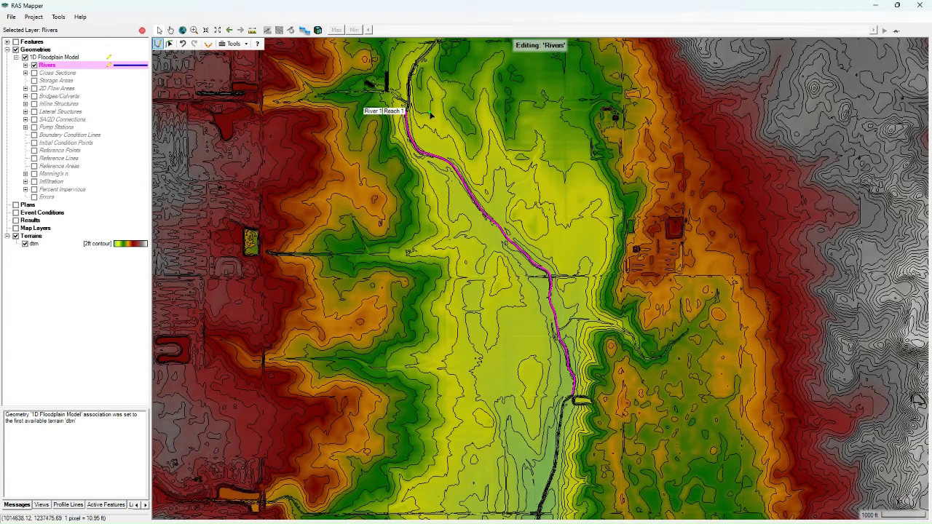
click(26, 65)
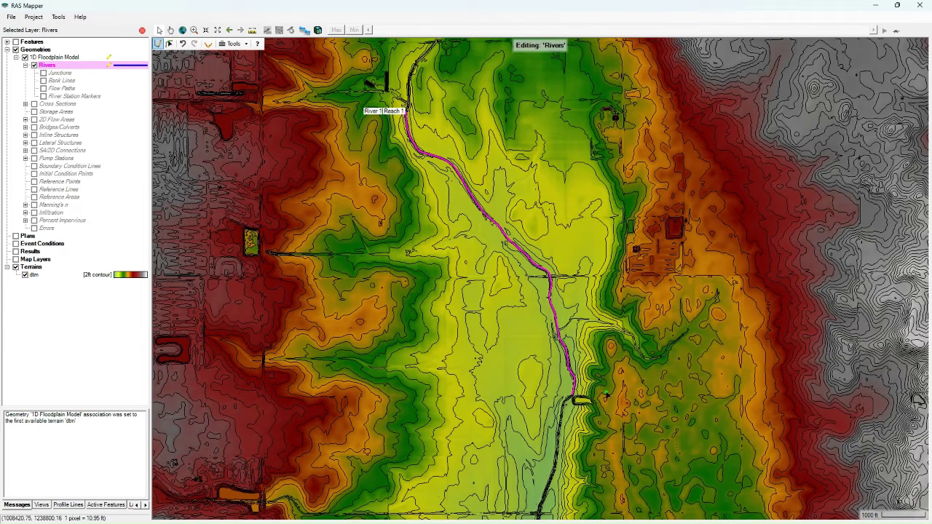
right_click(76, 67)
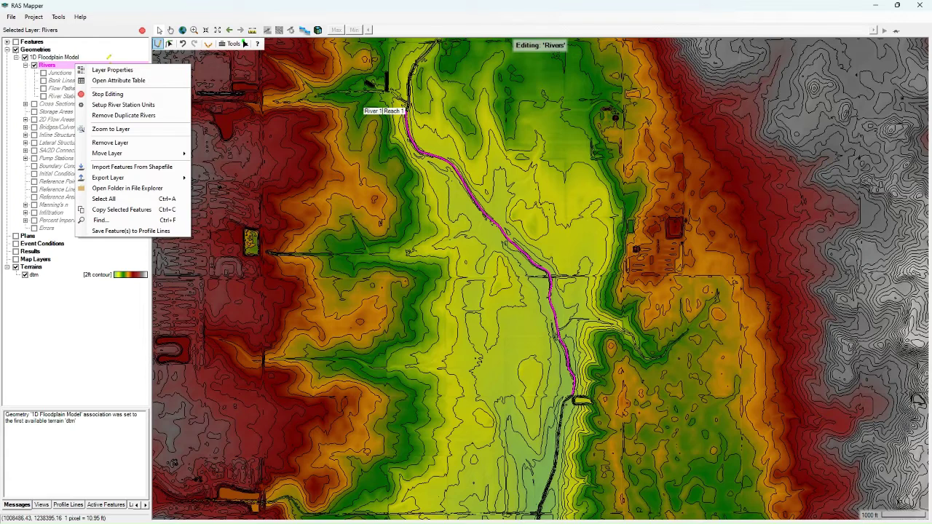
click(169, 44)
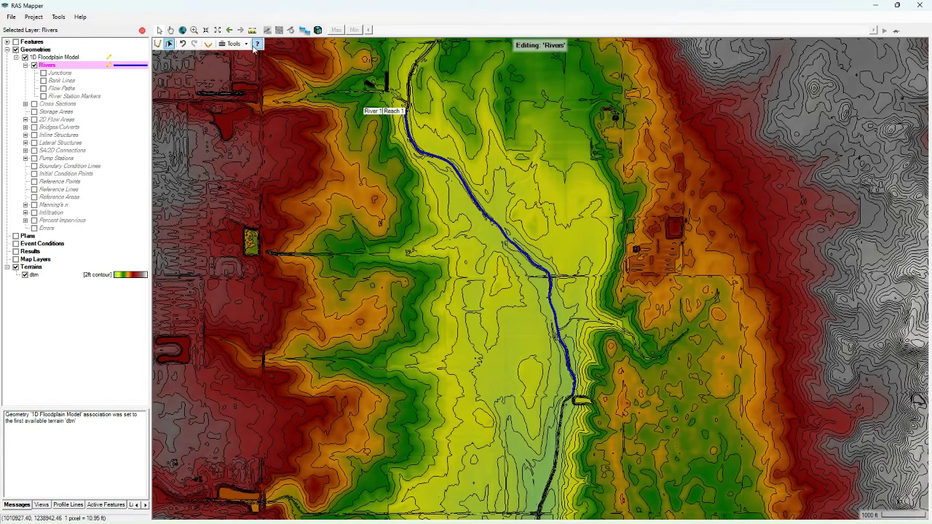
click(455, 171)
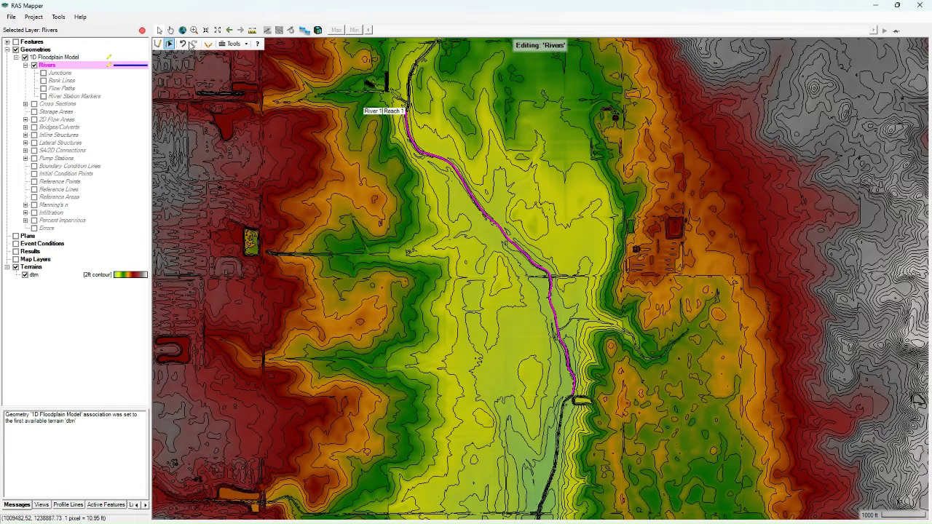
click(247, 45)
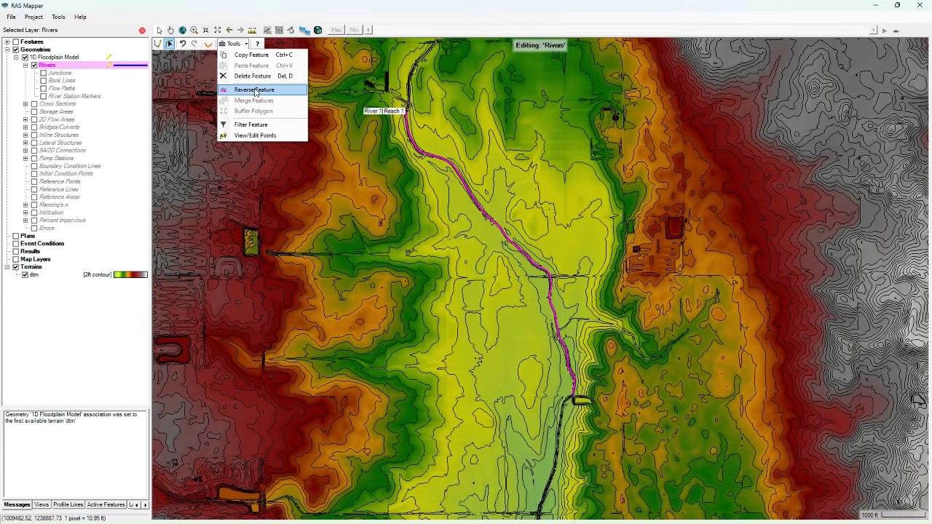
Turn on Directional Arrows in the Rivers layer properties.
right_click(65, 69)
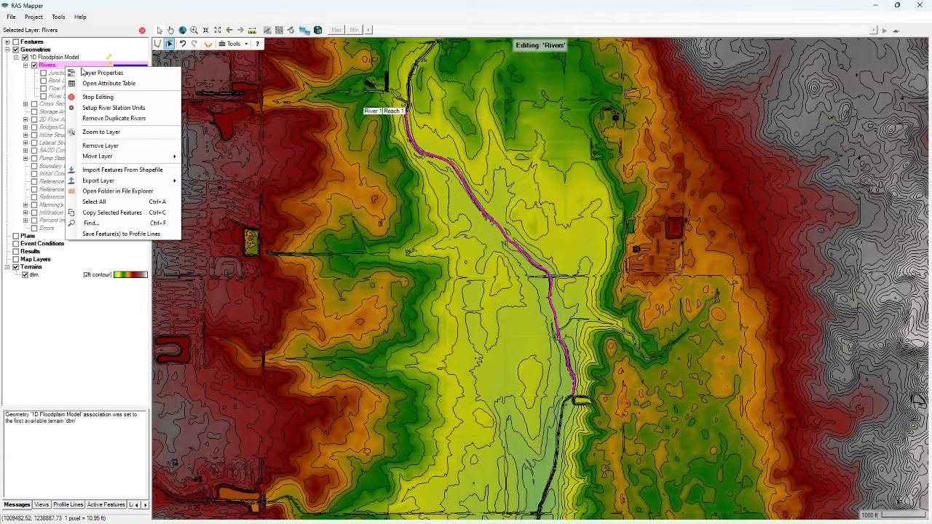
click(85, 71)
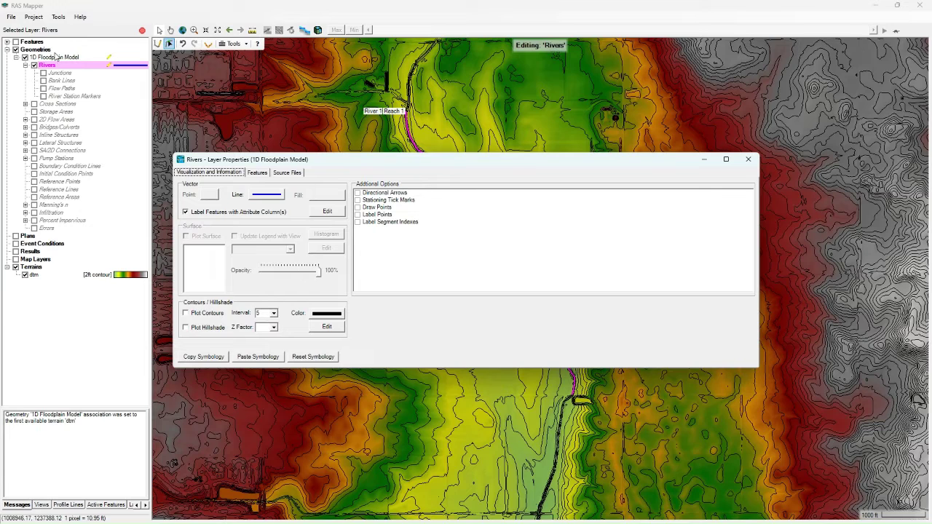
click(358, 194)
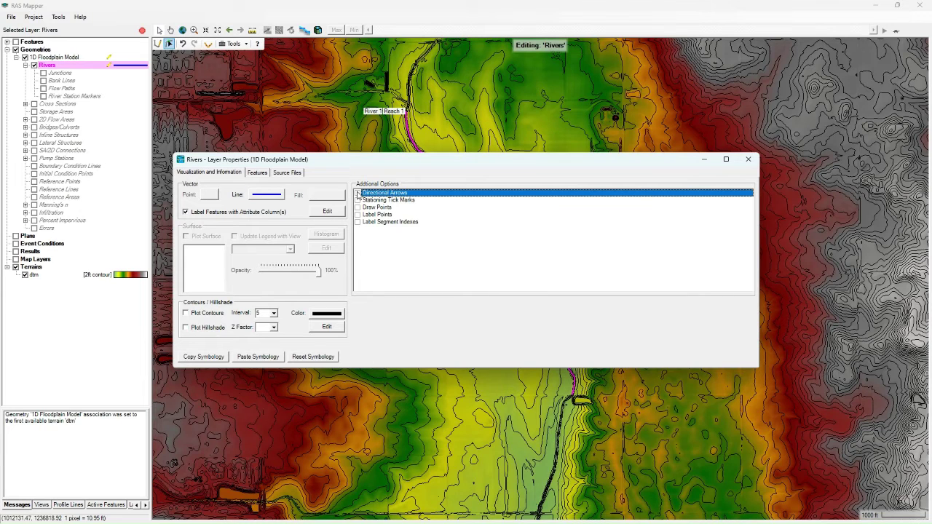
click(748, 159)
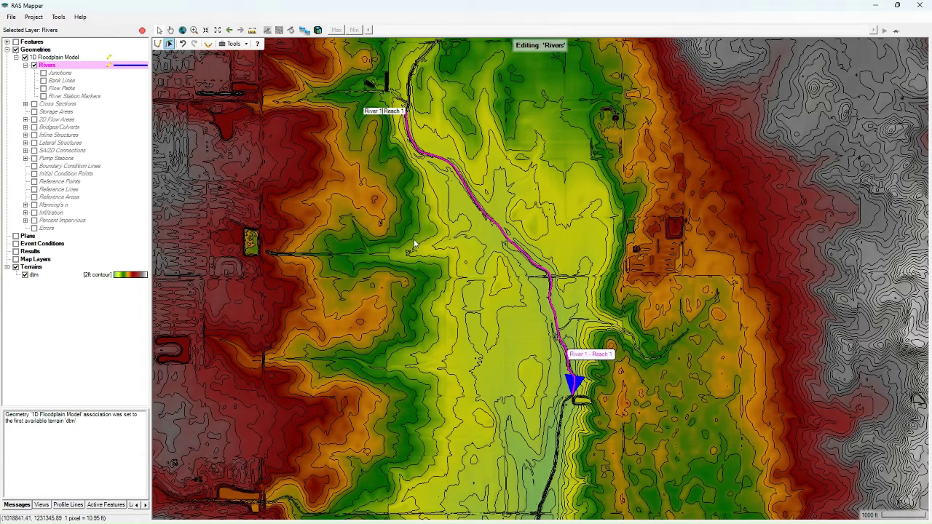
Try to reverse the direction of the selected river line.
click(246, 45)
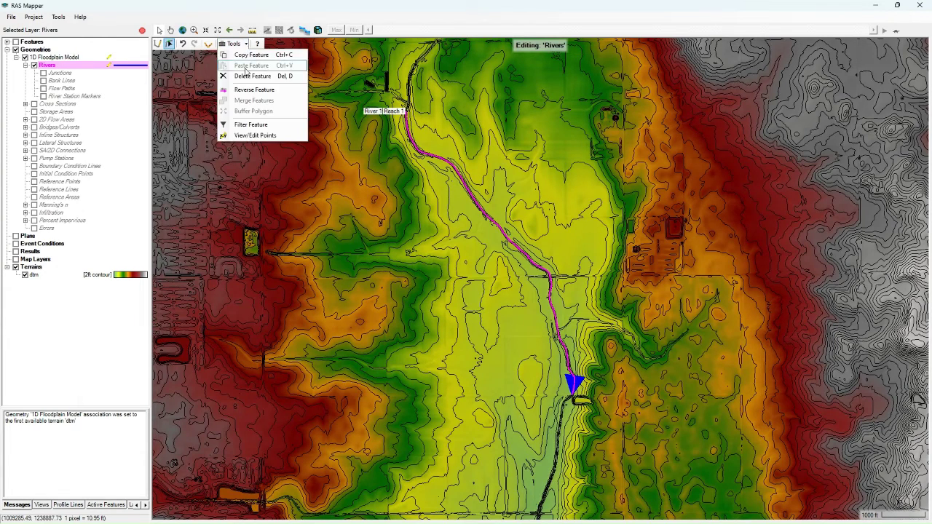
click(251, 90)
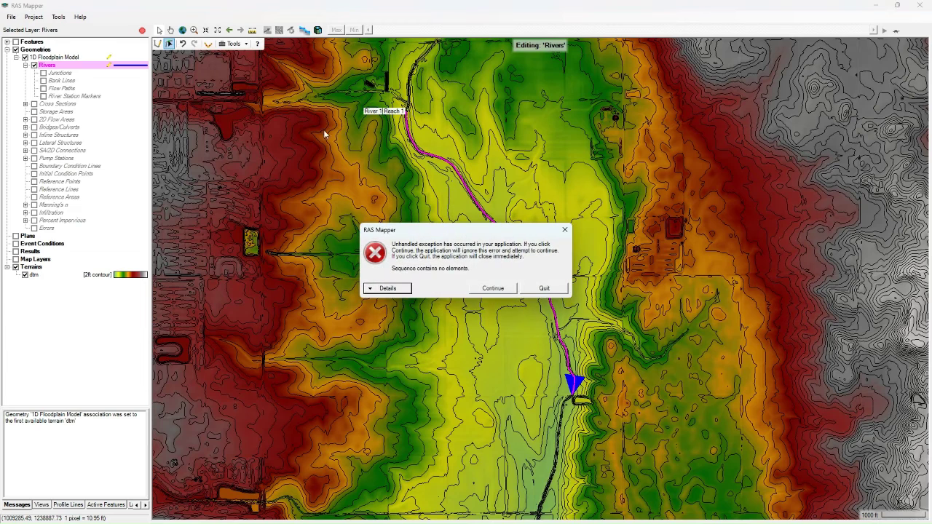
click(492, 289)
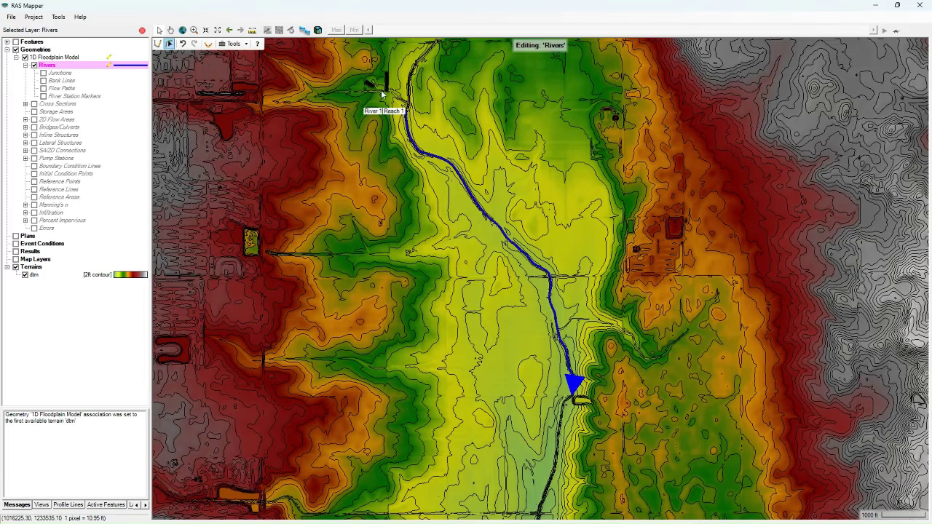
Stop editing the Rivers layer, save the geometry edits, and collapse the Rivers sublayers.
click(142, 30)
click(467, 302)
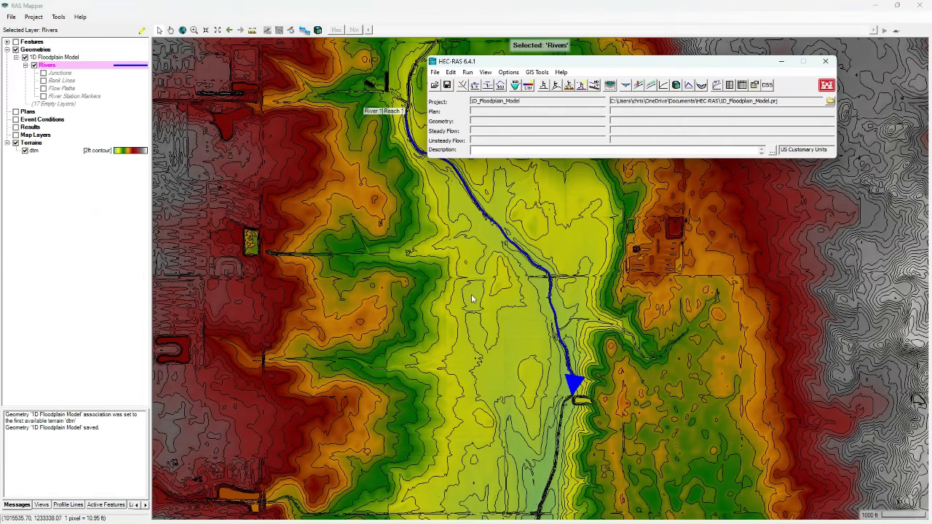
click(652, 49)
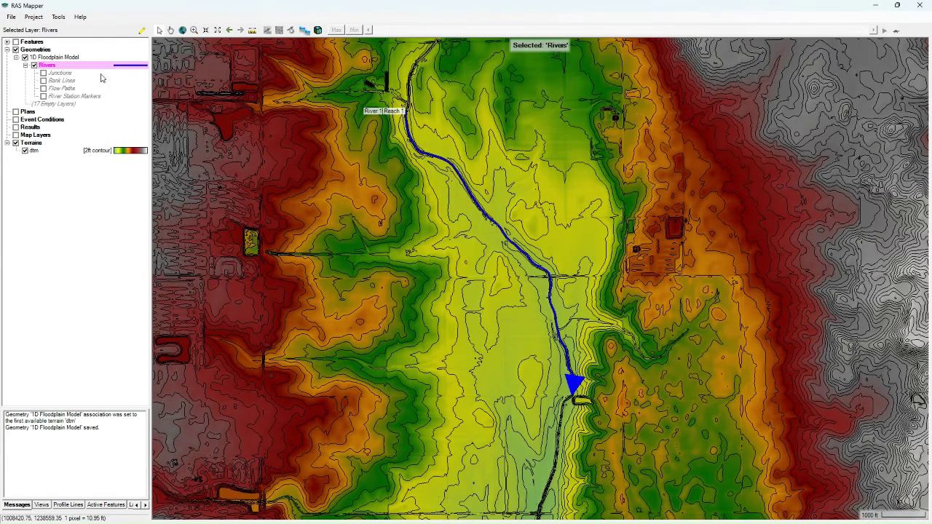
click(26, 66)
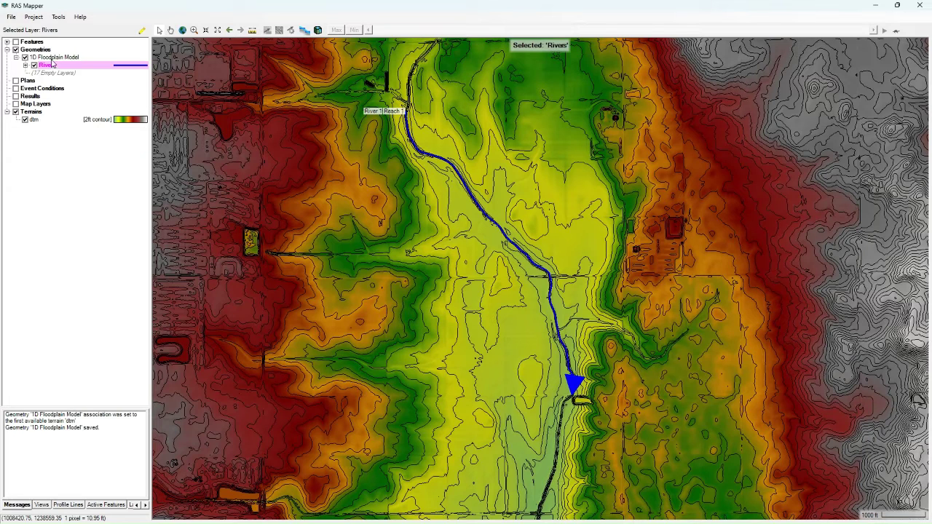
Start editing the 1D Floodplain Model geometry, with the Cross Sections layer visible and active.
right_click(52, 57)
click(75, 79)
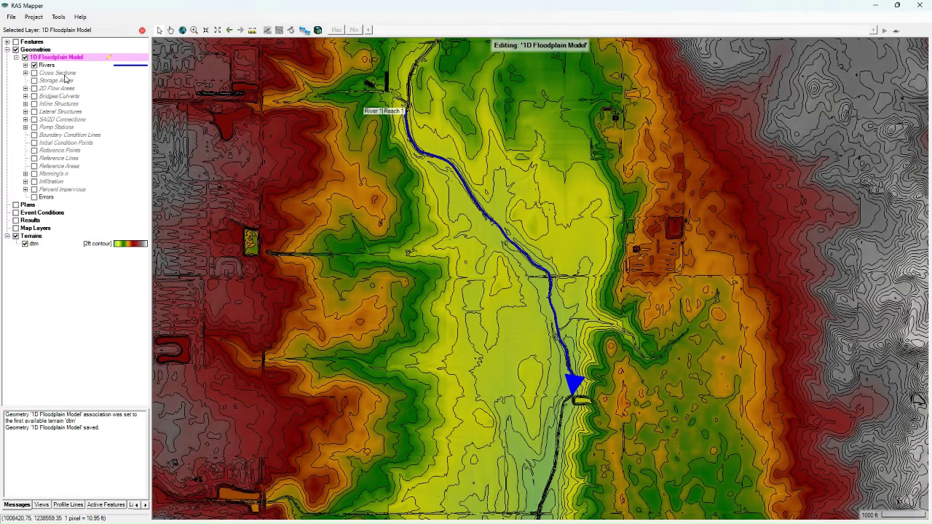
click(34, 73)
click(57, 73)
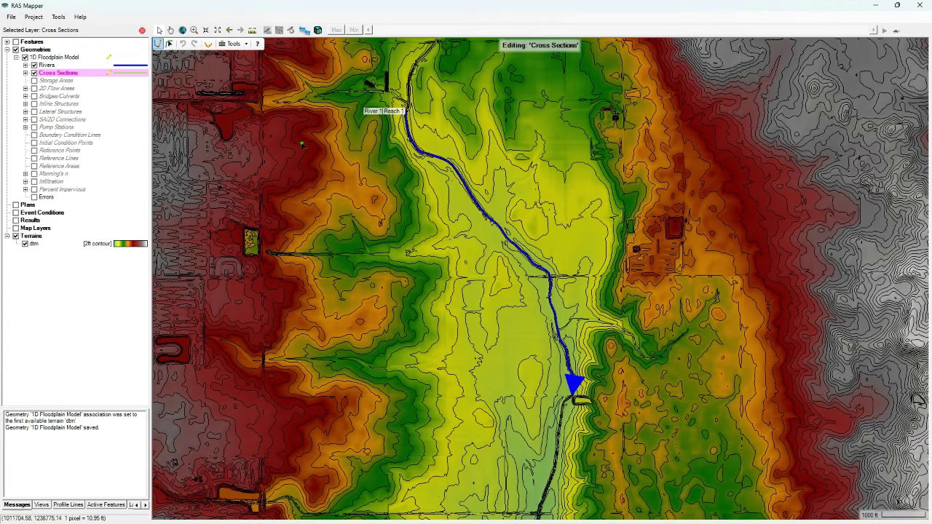
Digitize the first cross section from west to east across the upstream end of the river, just below the reach label, spanning the full floodplain.
scroll(400, 138, up, 2)
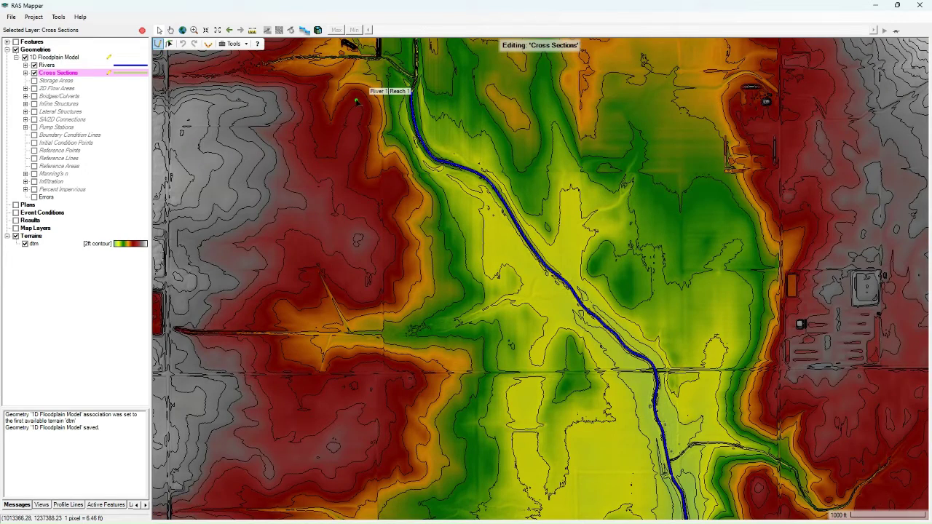
scroll(356, 102, up, 2)
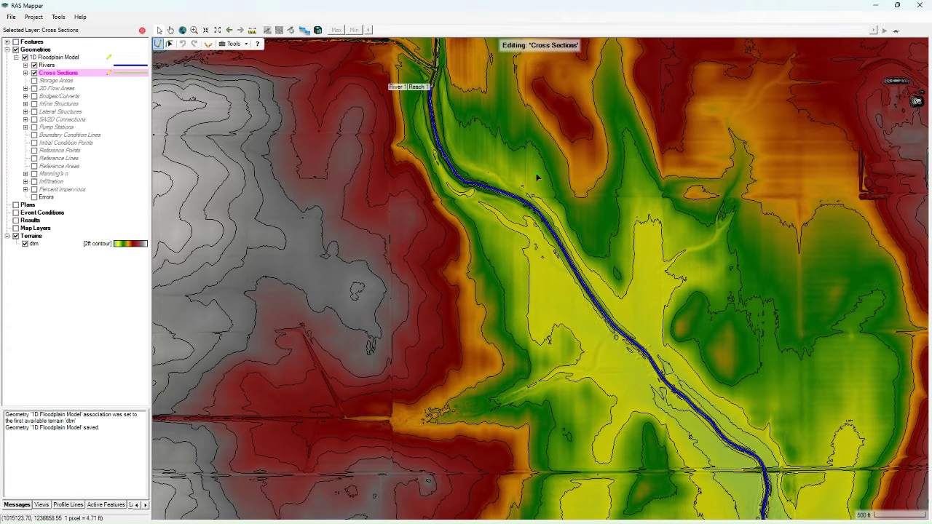
click(357, 117)
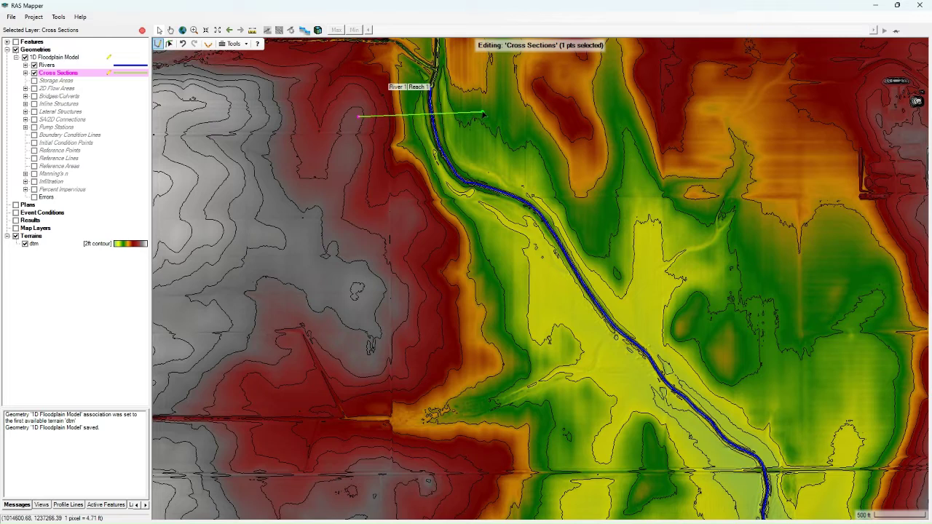
click(482, 111)
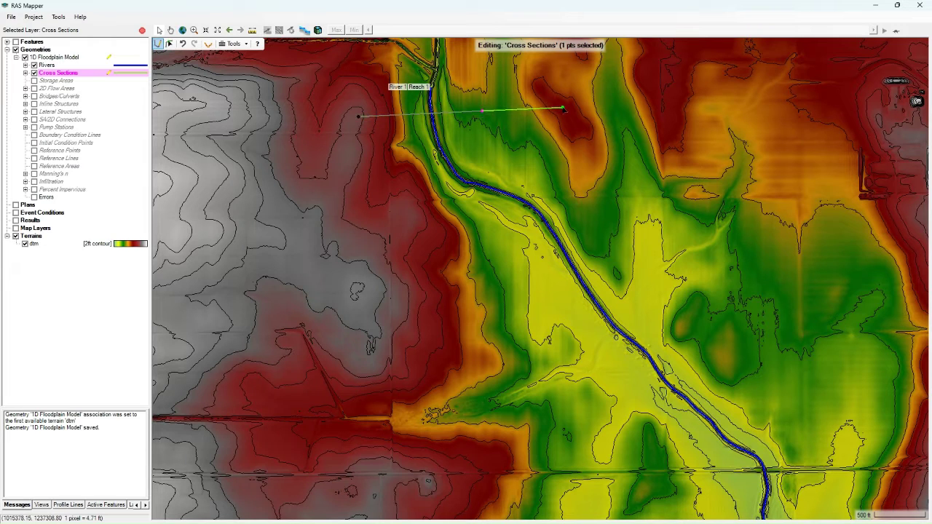
click(563, 107)
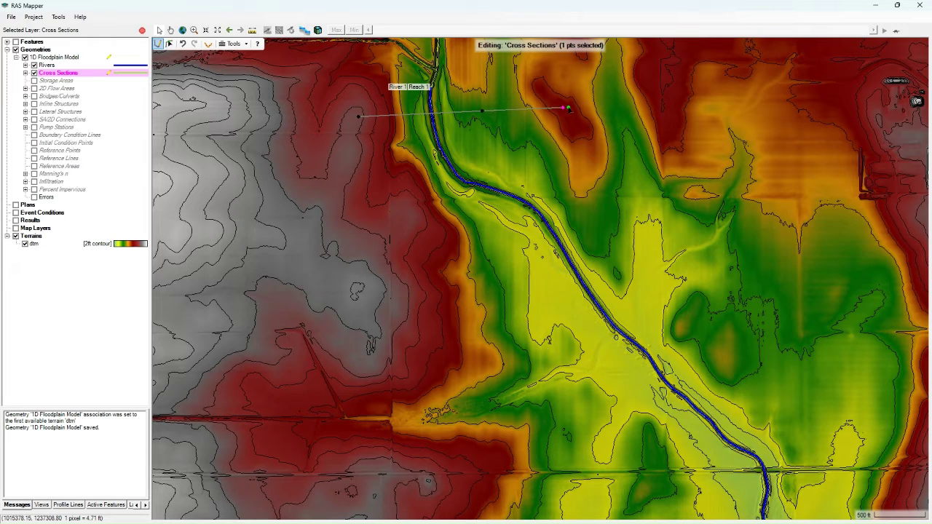
click(662, 96)
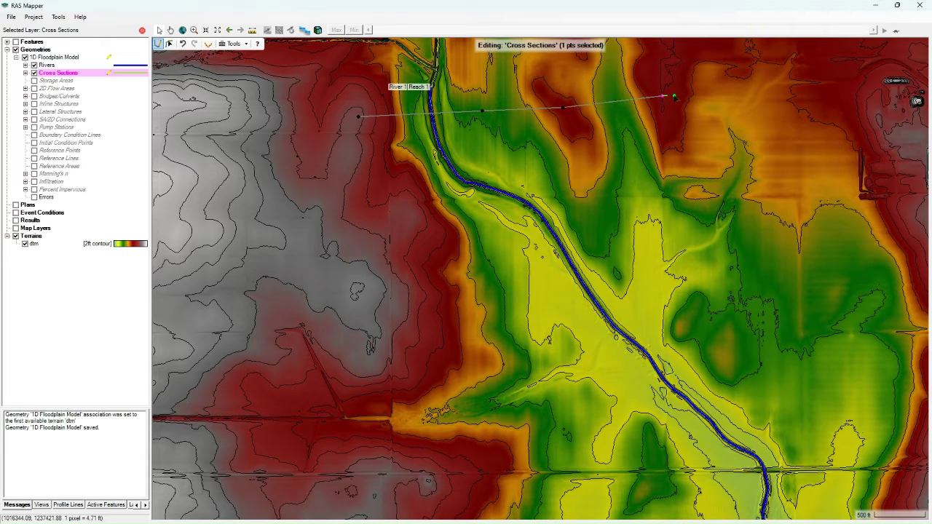
double_click(866, 73)
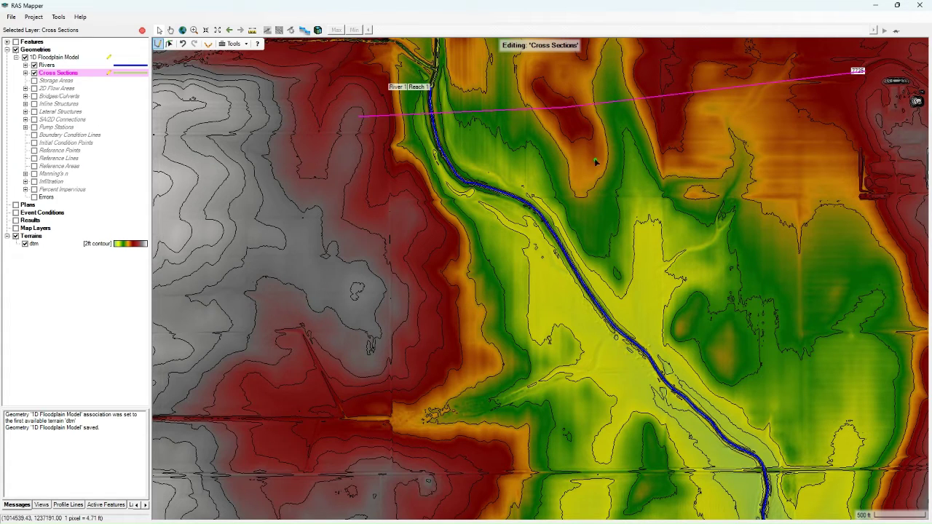
Digitize a second cross section from west to east through the river's first bend, with vertices bending it perpendicular to the channel.
click(412, 208)
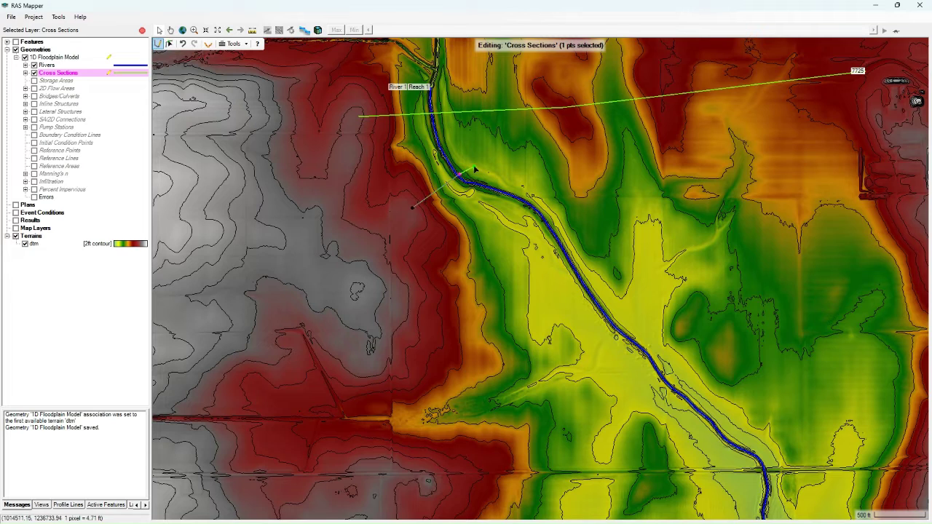
click(494, 157)
click(572, 140)
click(684, 136)
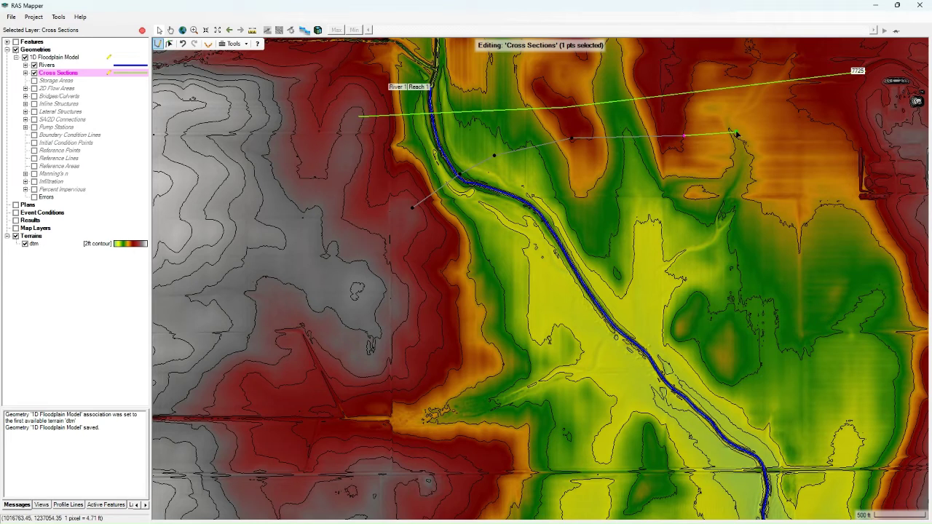
double_click(851, 120)
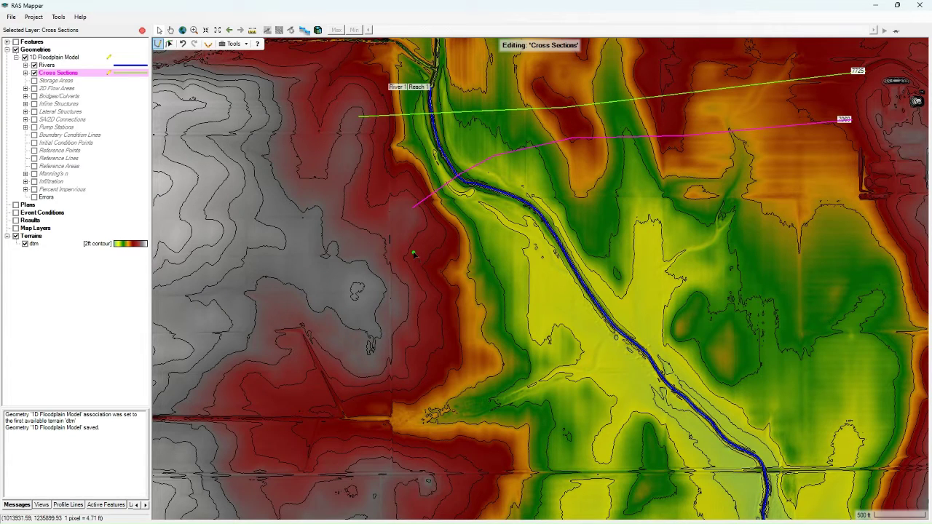
Digitize a third cross section from west to east where the river turns southeast after the first bend, flattening it across the eastern floodplain.
click(413, 261)
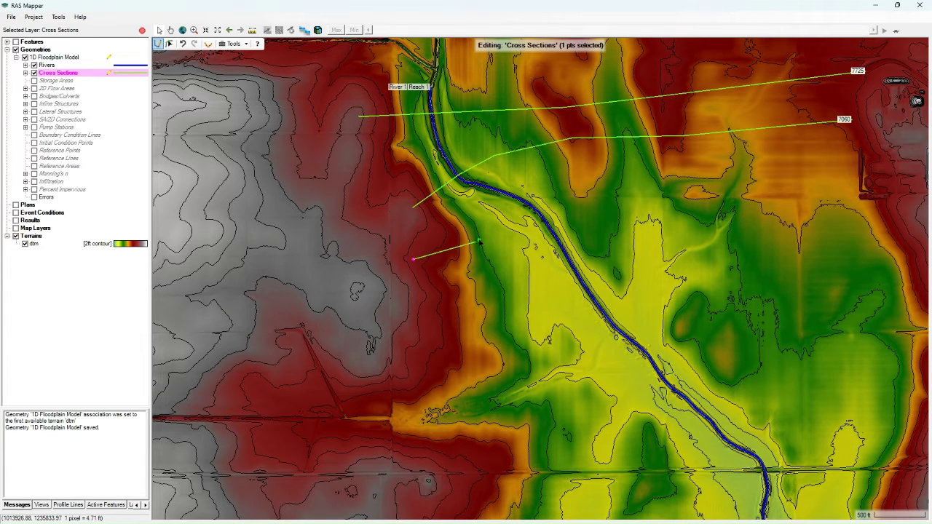
double_click(519, 207)
click(525, 197)
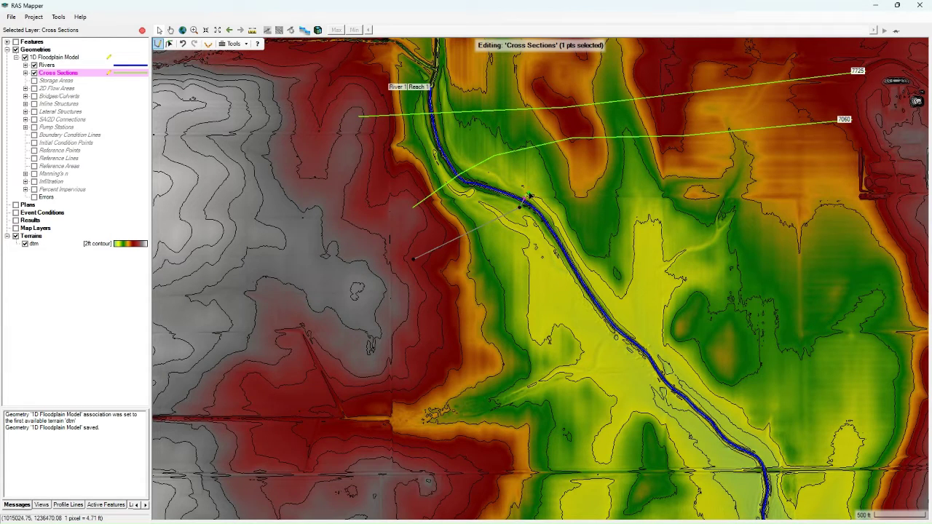
click(574, 173)
click(714, 164)
double_click(860, 156)
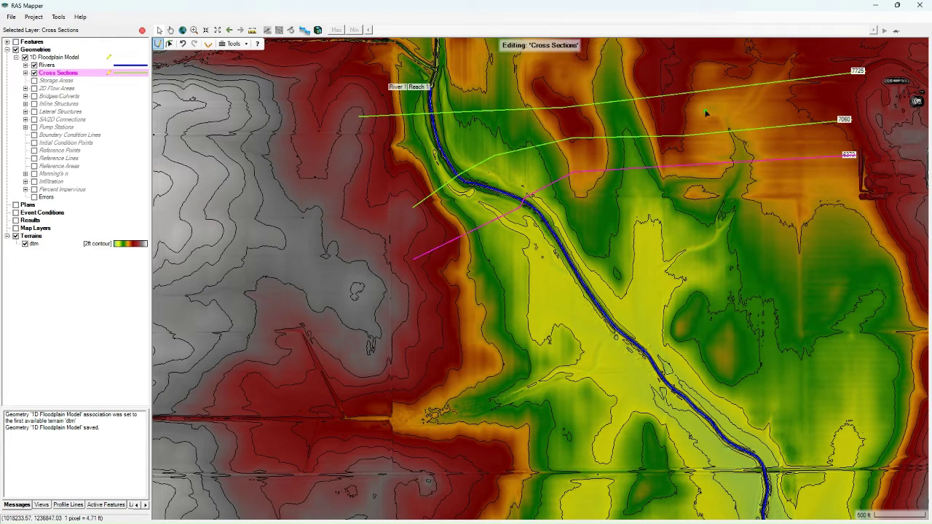
Digitize a fourth cross section from west to east across the straight southeast-running channel downstream of the third one.
key(Down)
key(Down)
key(Down)
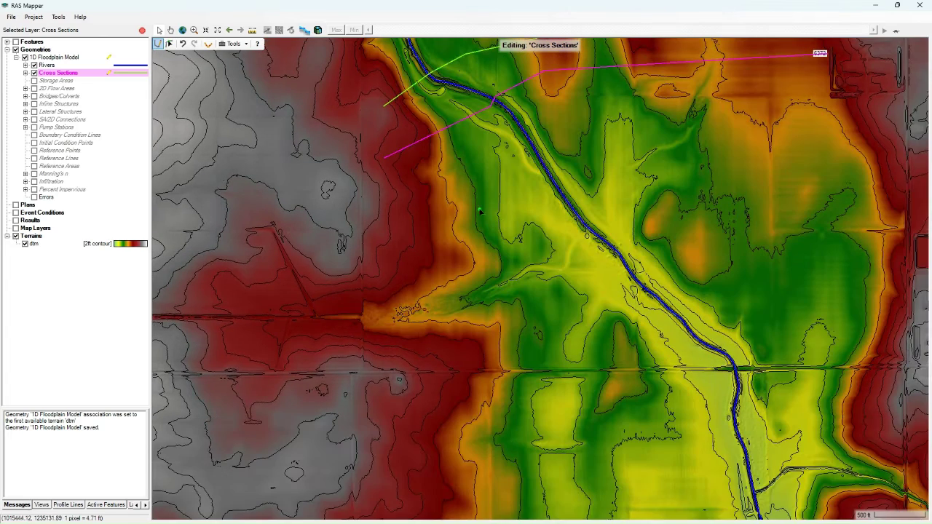
click(409, 204)
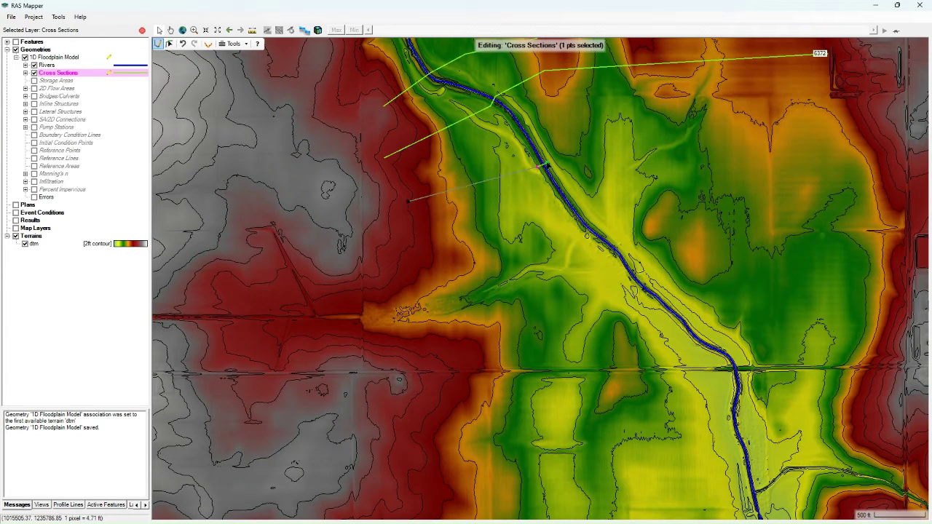
click(551, 164)
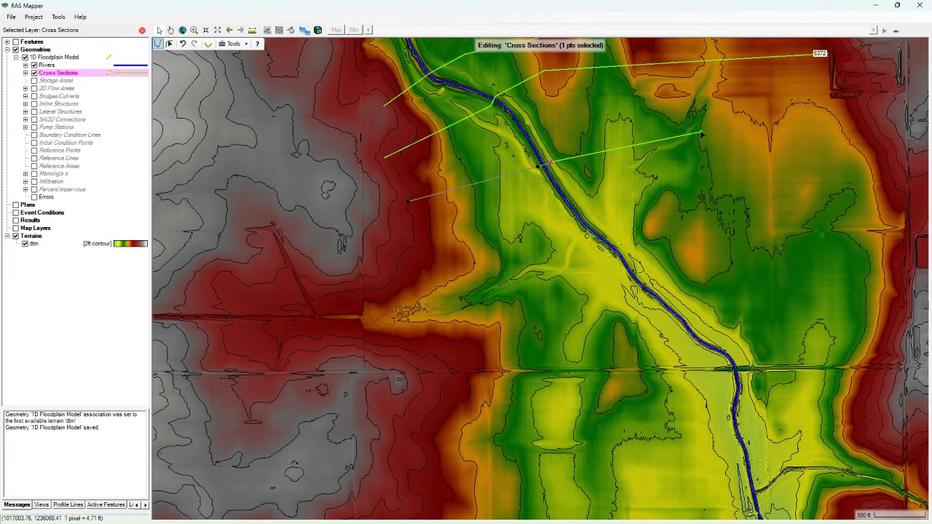
double_click(845, 104)
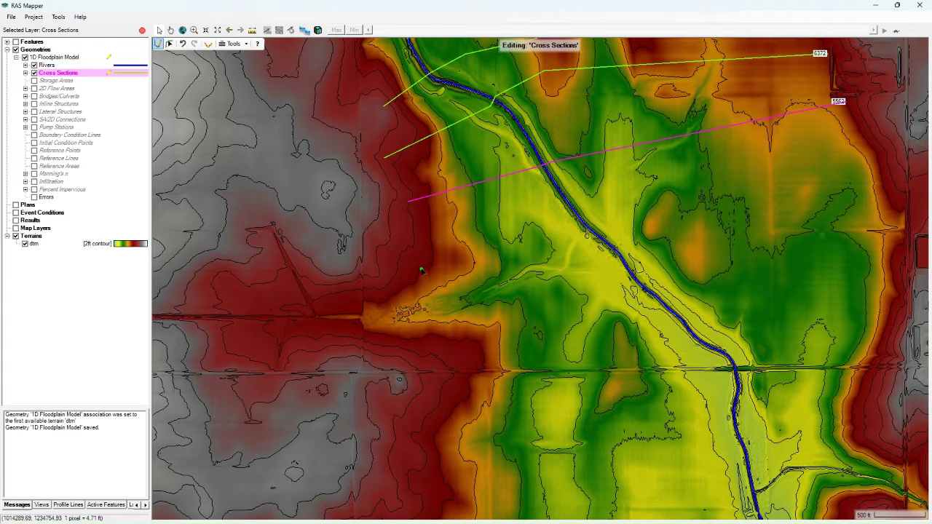
Digitize a fifth cross section from west to east, starting just north of the western side valley and bending at the channel.
click(421, 270)
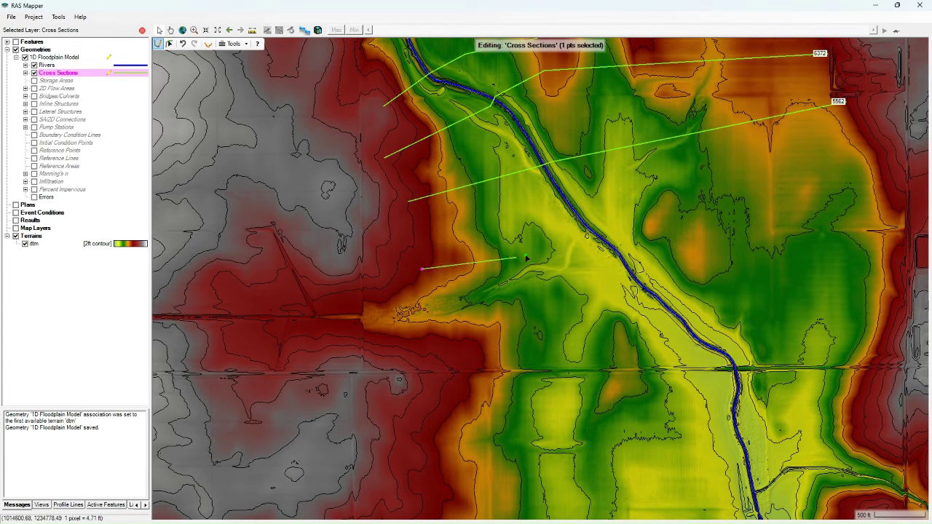
click(578, 230)
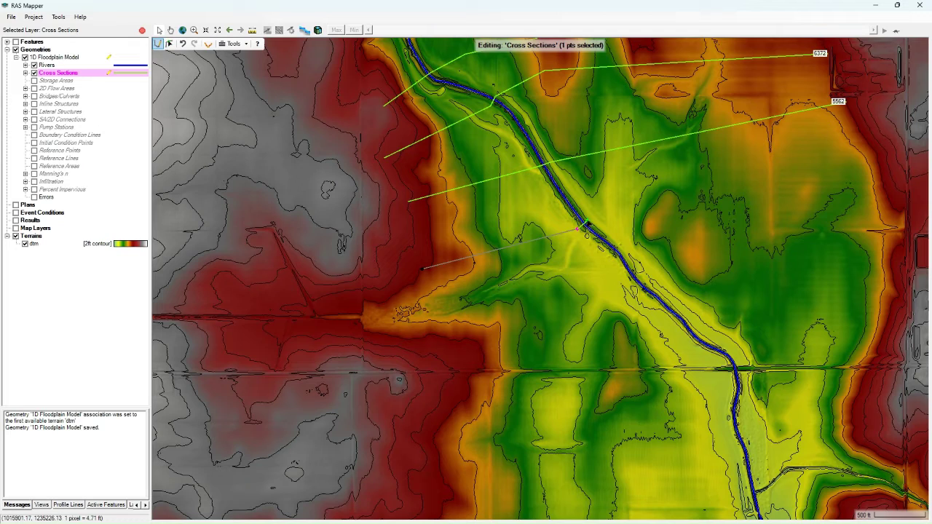
click(735, 172)
double_click(869, 129)
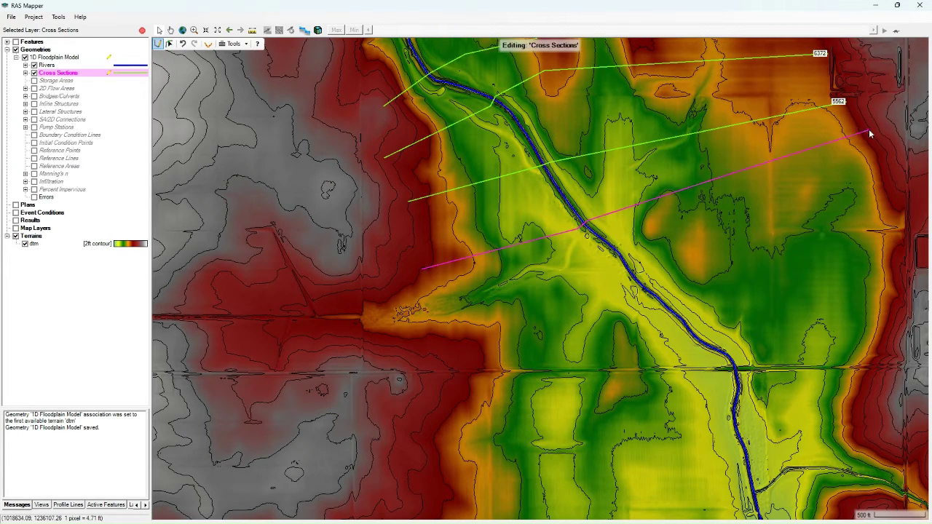
Digitize a sixth cross section running northeast from the high ground just north of the road embankment, crossing the channel perpendicularly.
scroll(704, 314, down, 3)
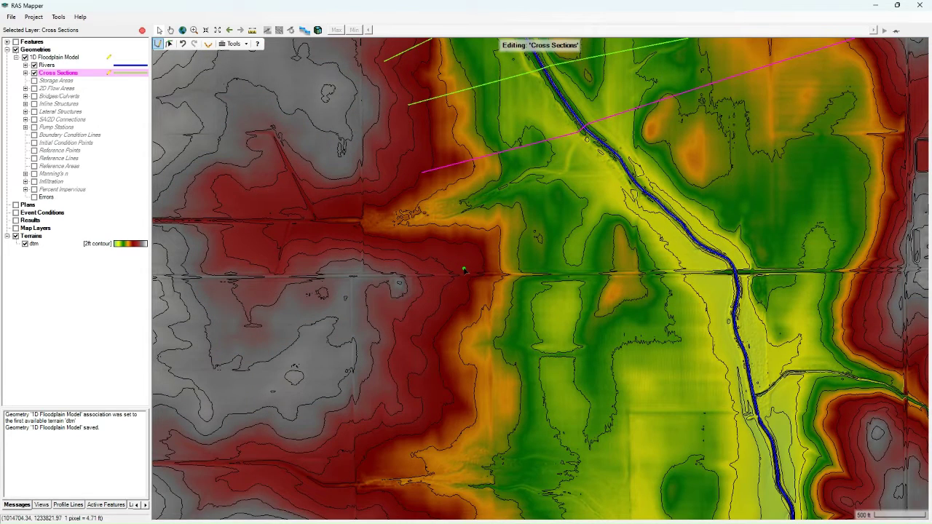
click(462, 266)
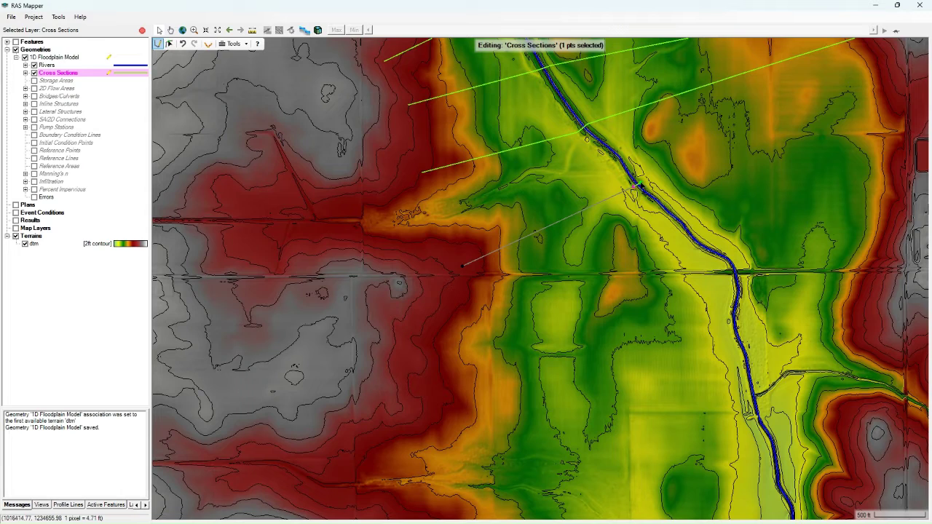
click(641, 184)
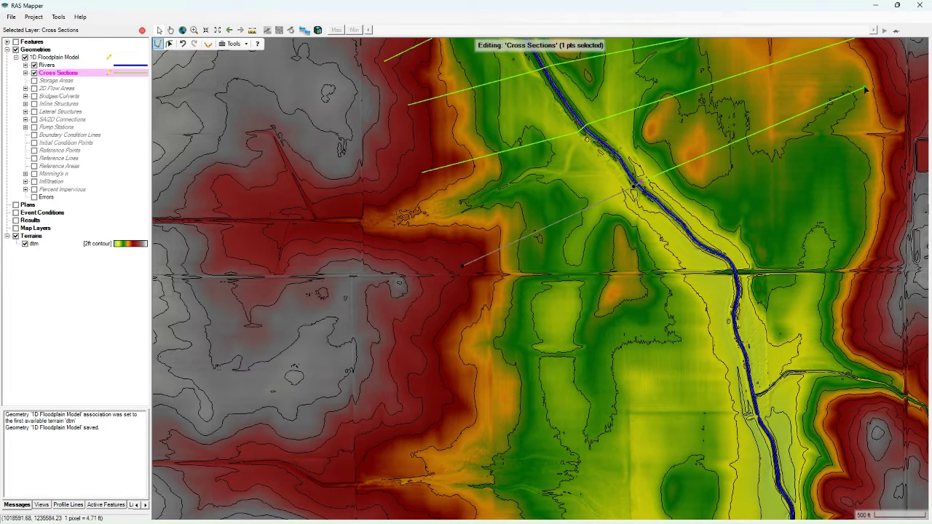
double_click(893, 80)
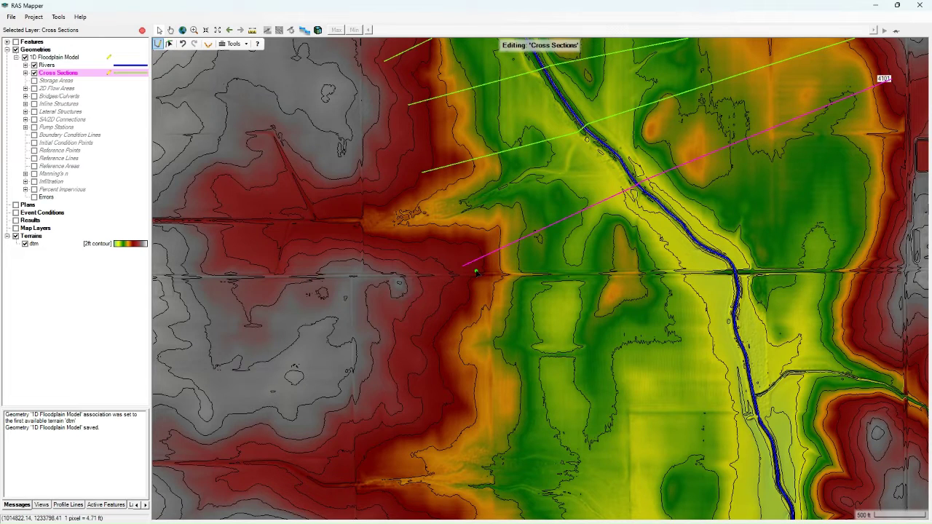
Digitize a seventh cross section from the west end of the road embankment to the eastern high ground, crossing the river upstream of the road.
click(474, 272)
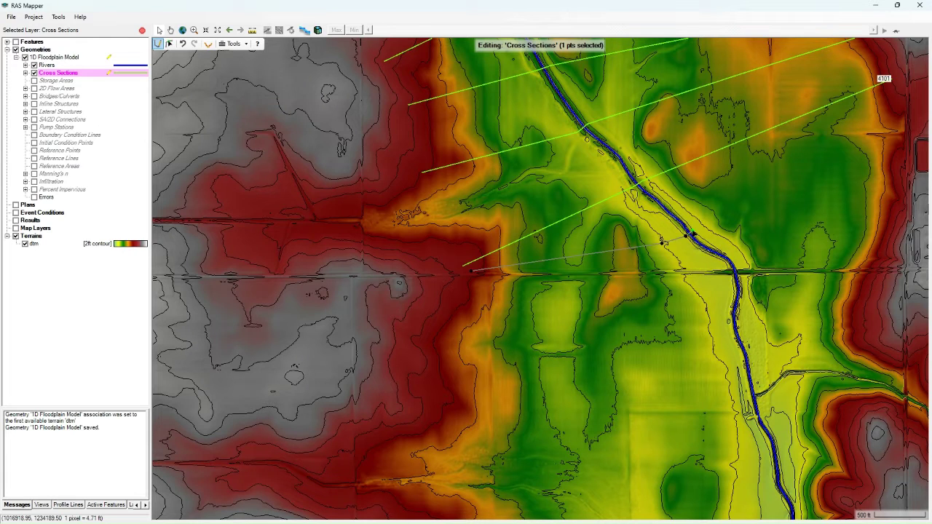
click(689, 233)
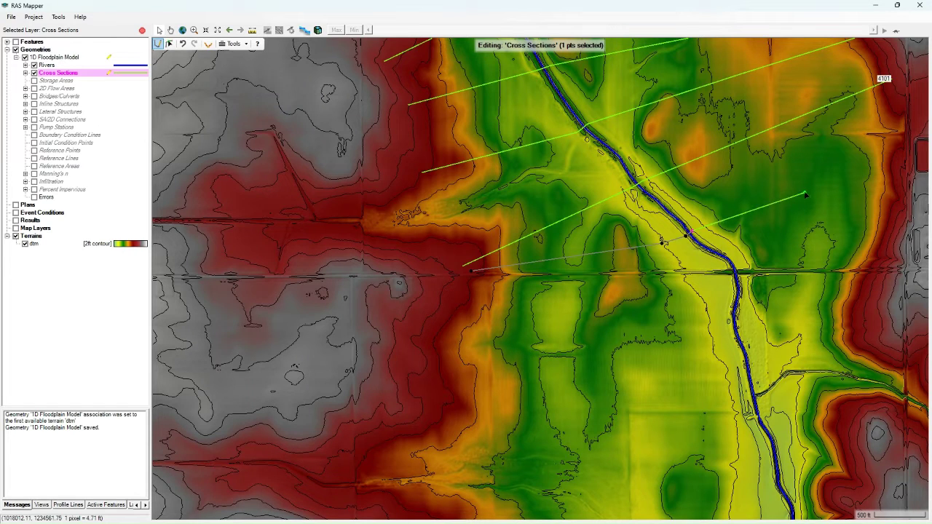
double_click(905, 161)
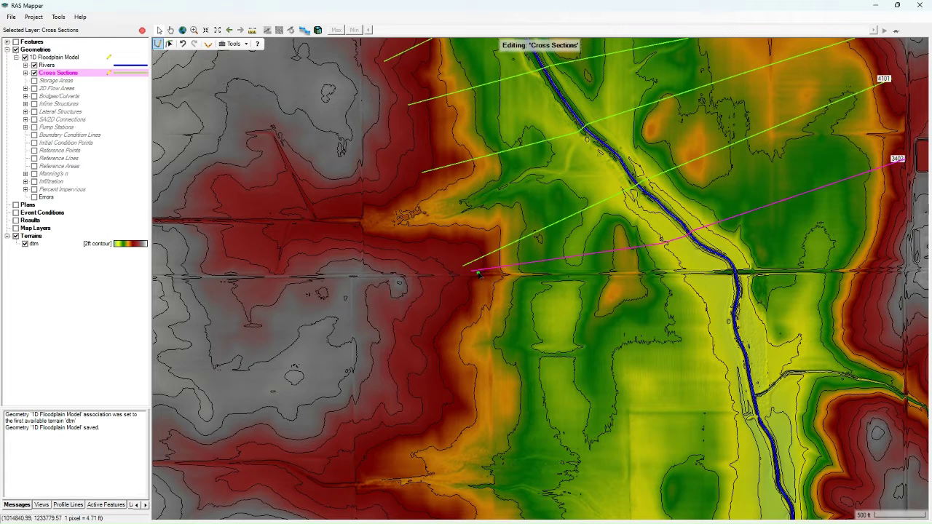
Digitize an eighth cross section from west to east along the upstream toe of the road embankment, crossing the river just above the road.
drag(476, 274, 732, 271)
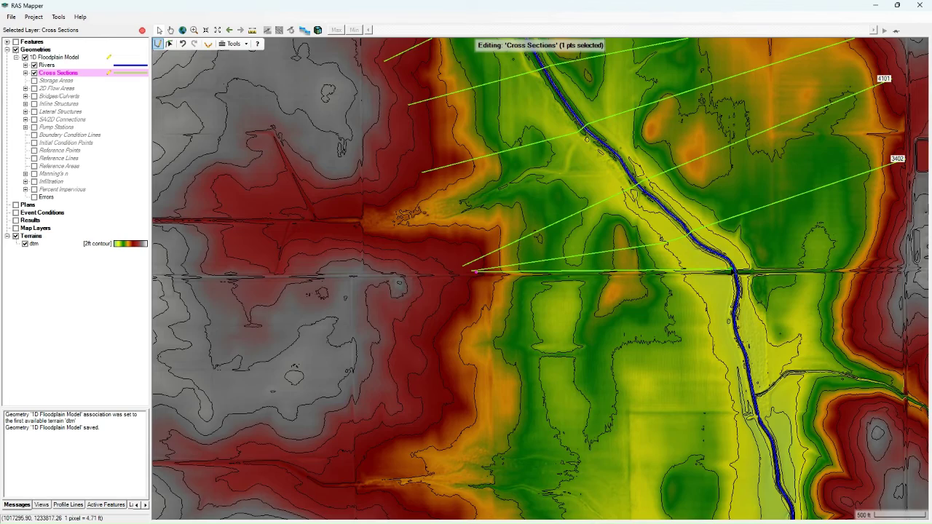
scroll(731, 271, up, 3)
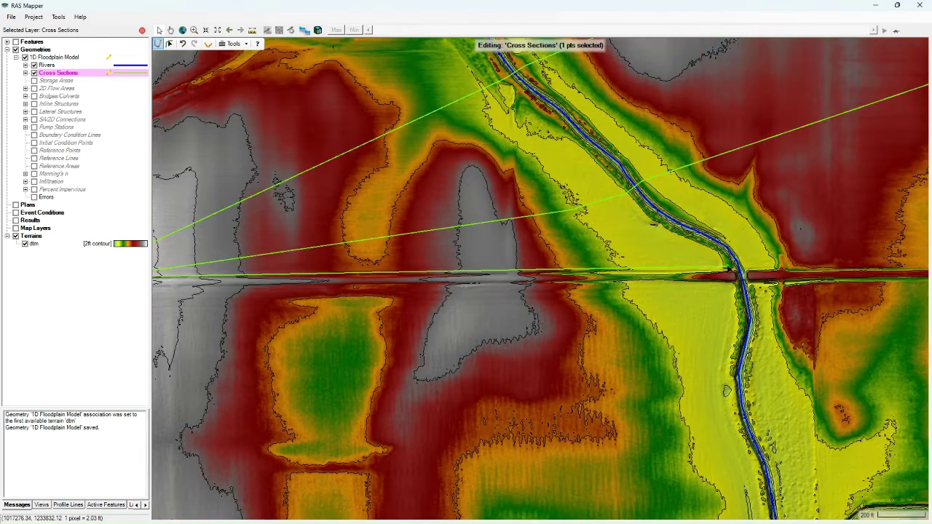
drag(729, 271, 832, 265)
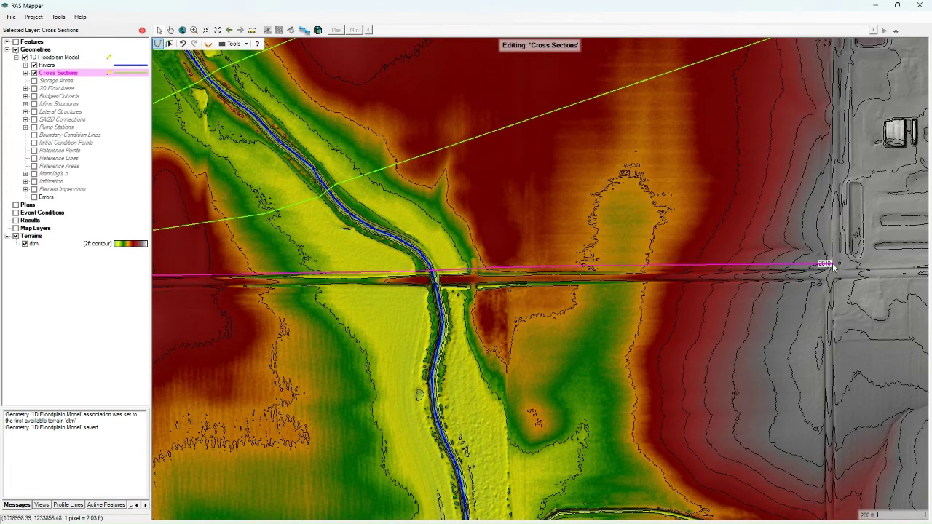
Digitize a ninth cross section from east to west along the downstream toe of the road embankment, parallel to the one above the road.
click(831, 290)
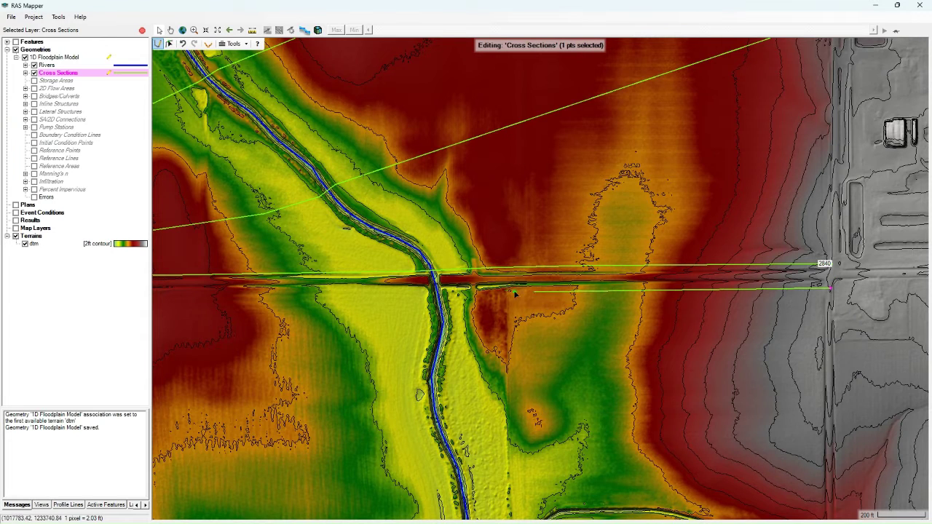
click(475, 291)
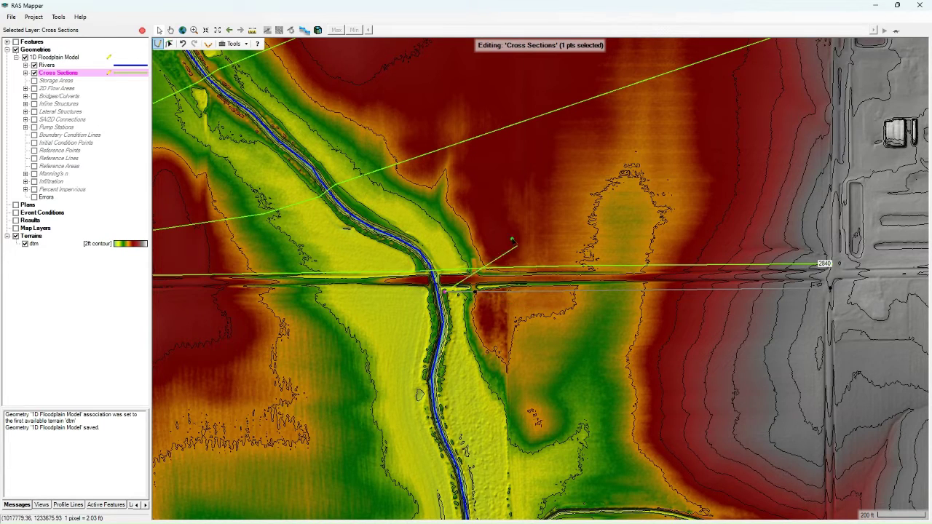
double_click(474, 290)
click(404, 291)
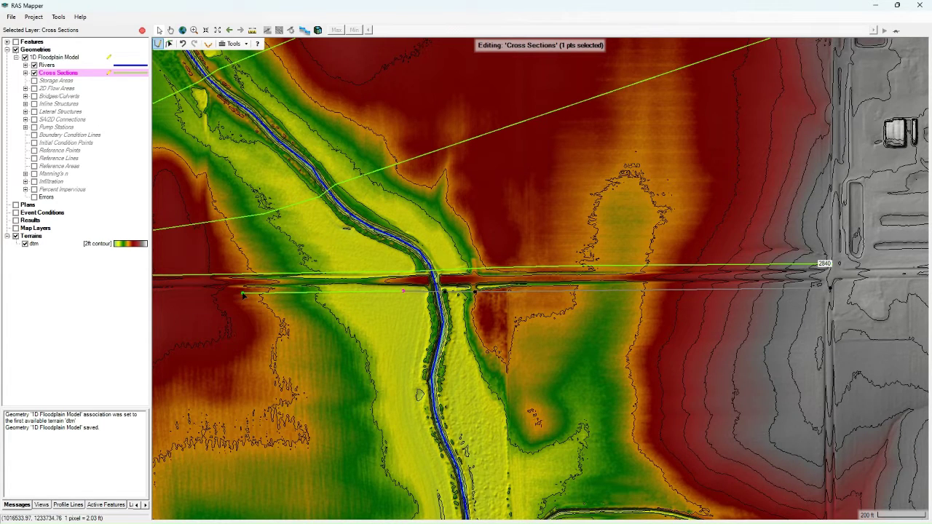
drag(220, 294, 539, 308)
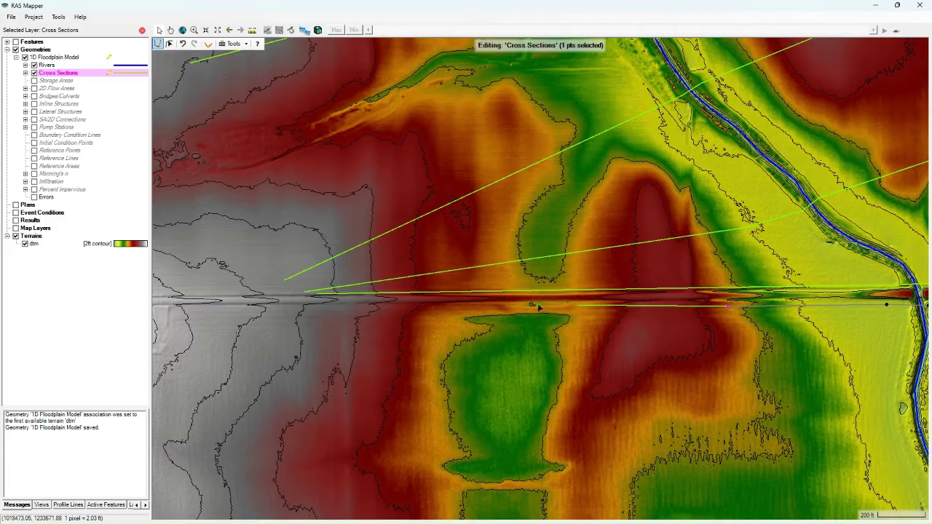
double_click(330, 307)
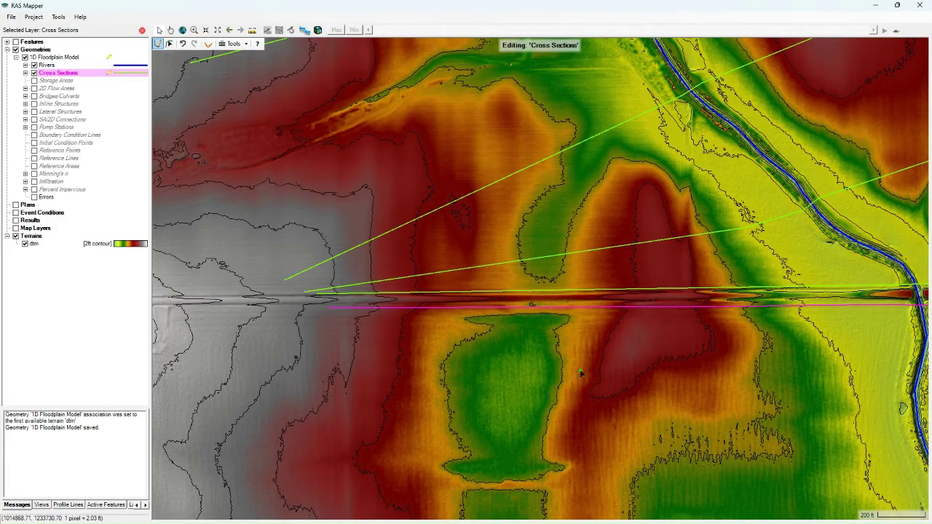
Digitize a tenth cross section from west to east downstream of the road, crossing the river above the eastern tributary's confluence.
scroll(440, 357, down, 3)
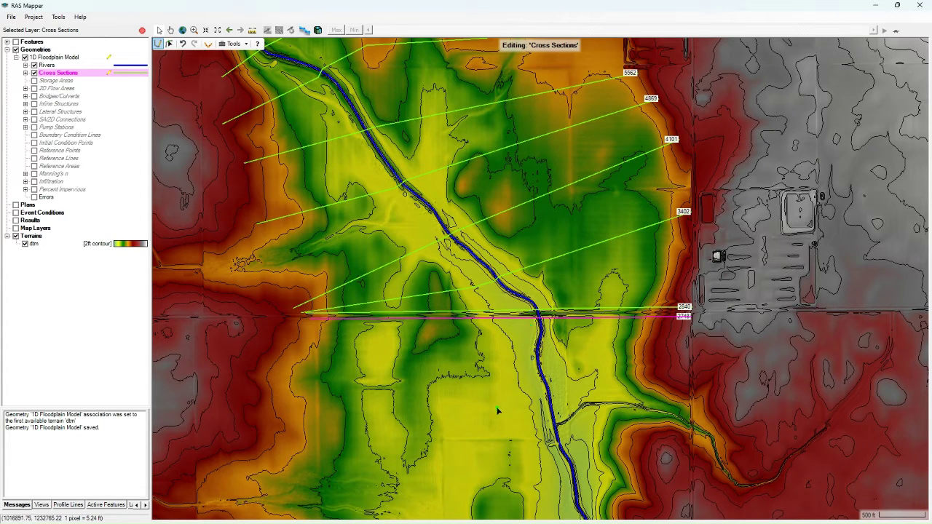
click(280, 376)
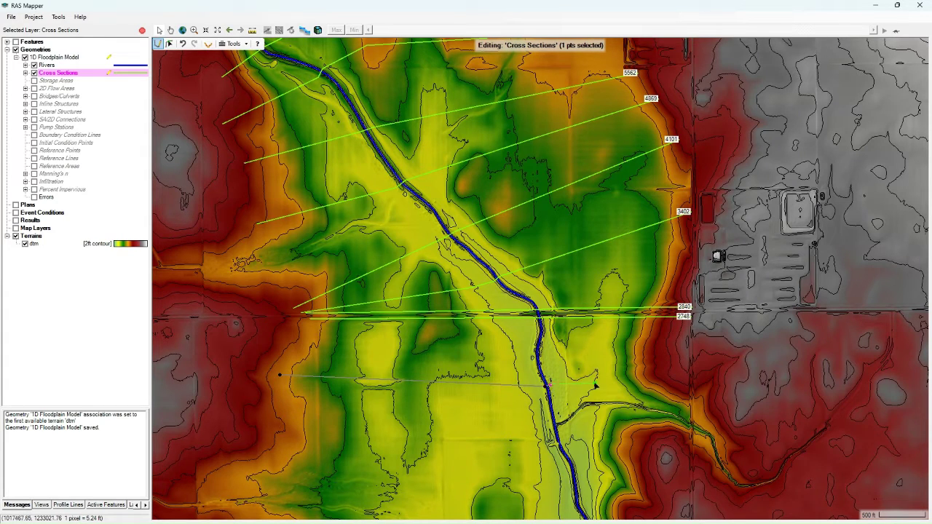
double_click(681, 377)
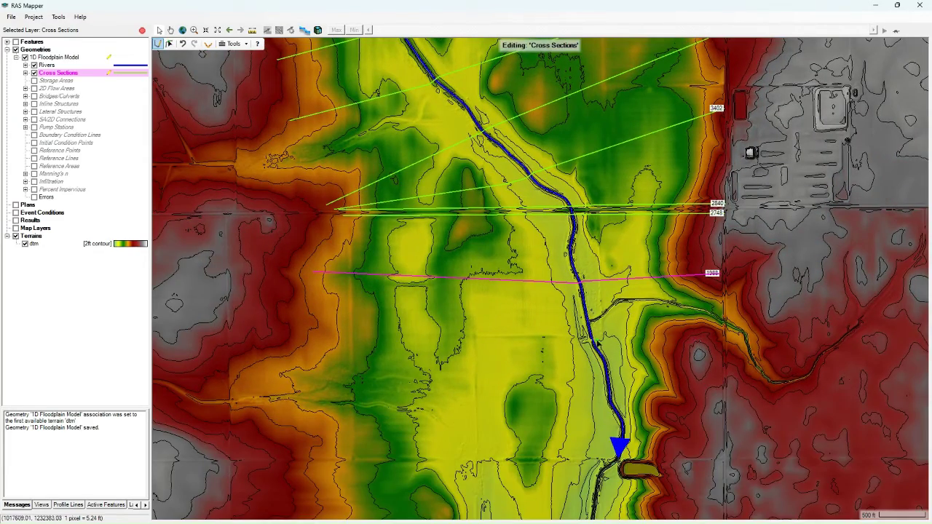
Digitize an eleventh cross section from the eastern high ground west across the river, just downstream of the tributary confluence.
scroll(599, 344, up, 3)
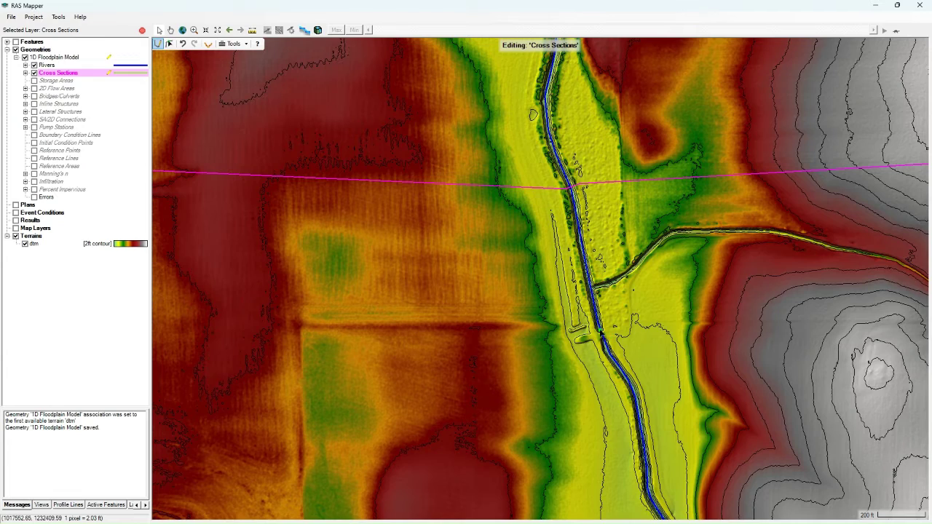
scroll(604, 333, down, 1)
scroll(823, 309, down, 2)
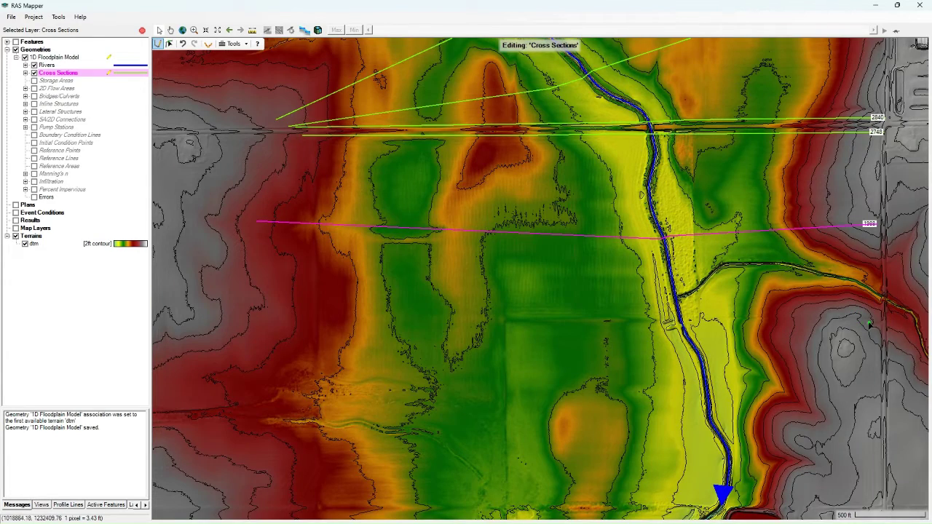
click(883, 327)
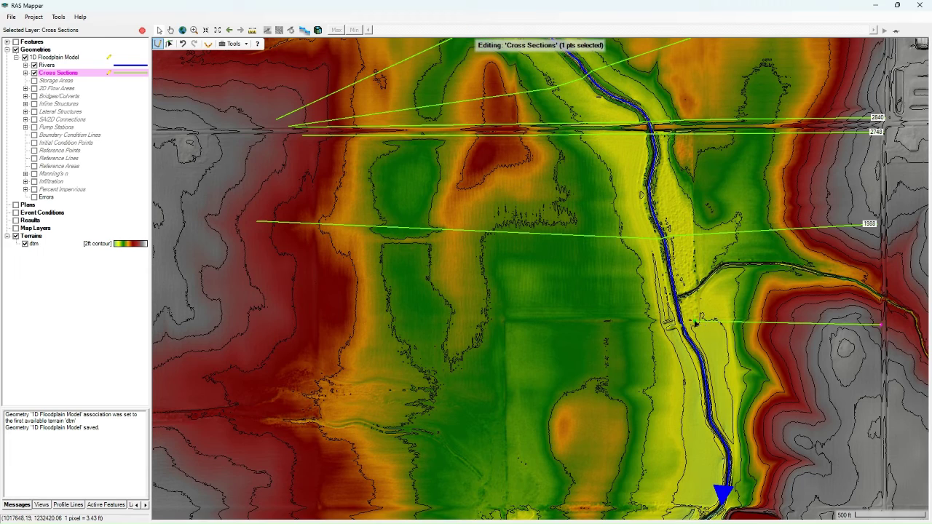
click(668, 324)
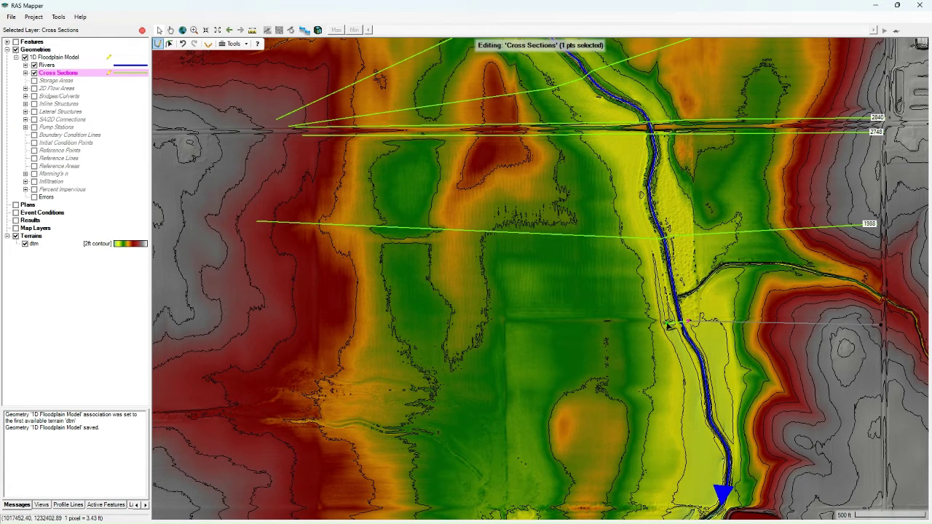
double_click(248, 319)
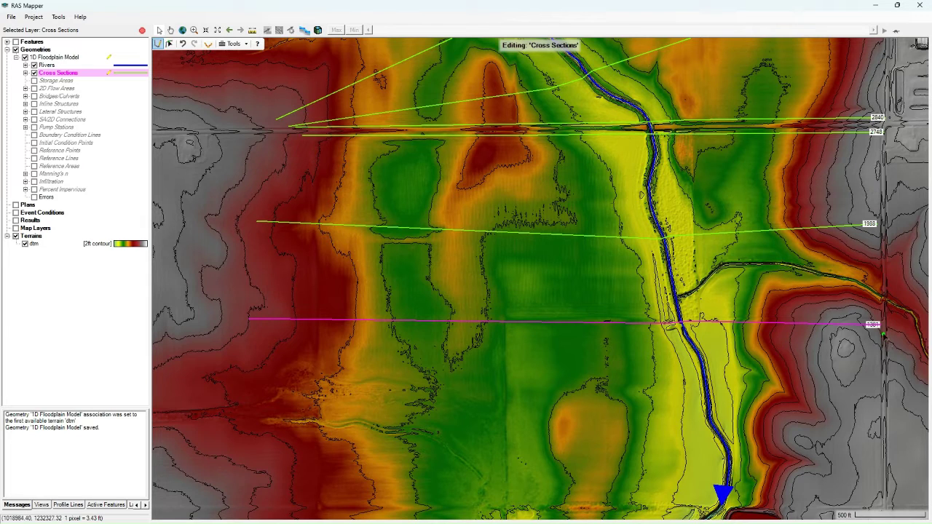
Digitize a twelfth cross section from east to west just downstream of the previous one and nearly parallel to it.
drag(881, 329, 695, 332)
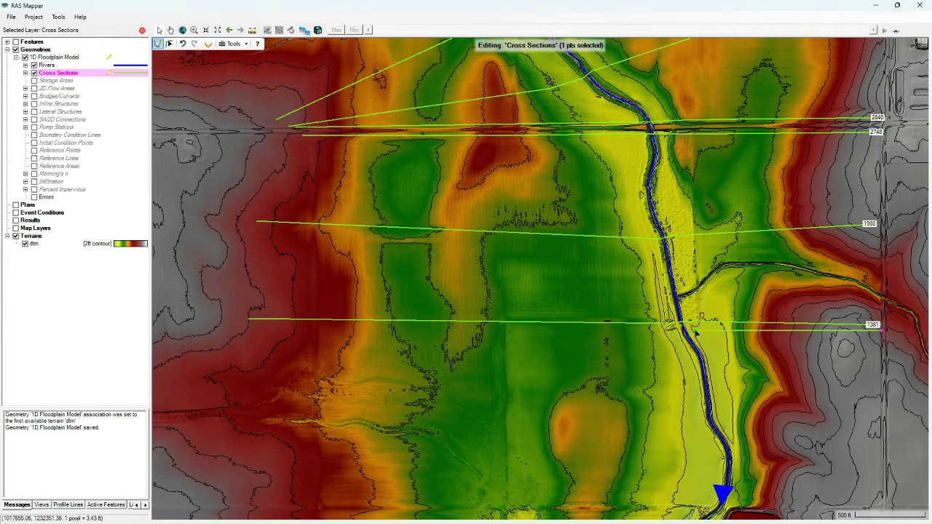
click(546, 332)
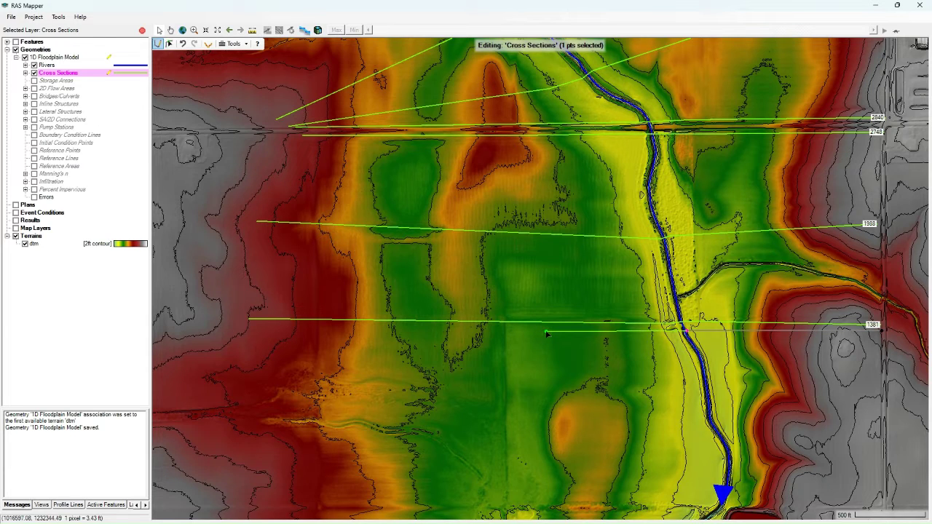
double_click(252, 328)
Digitize a thirteenth cross section from west to east, crossing the river a short distance upstream of the centerline's downstream end.
drag(512, 462, 520, 356)
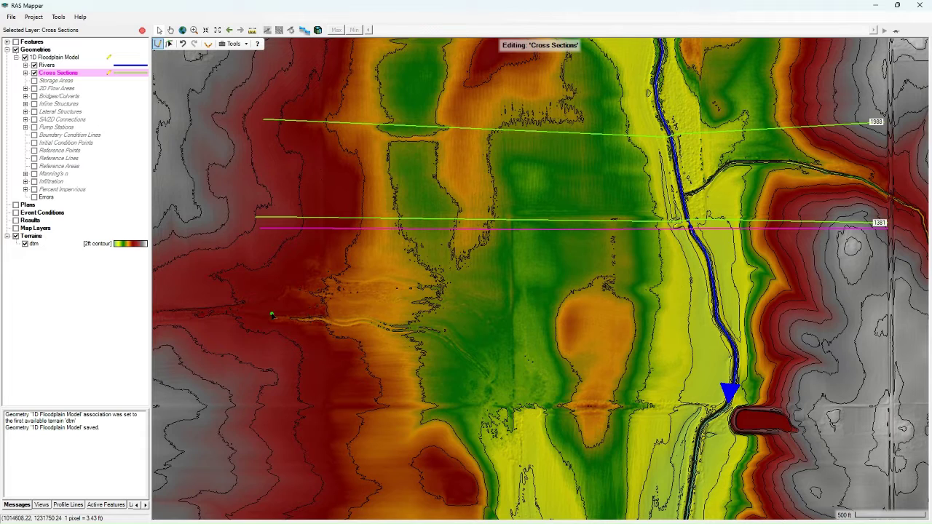
click(271, 315)
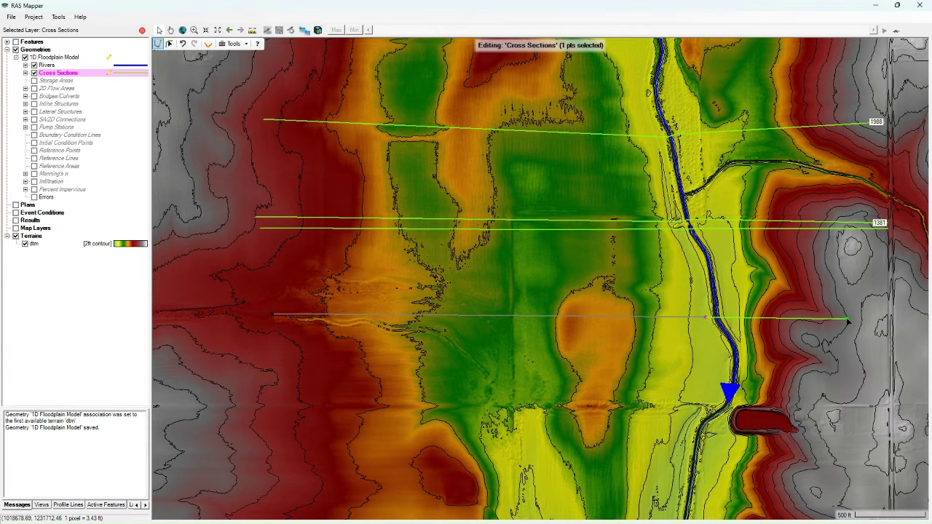
double_click(885, 321)
scroll(845, 321, down, 2)
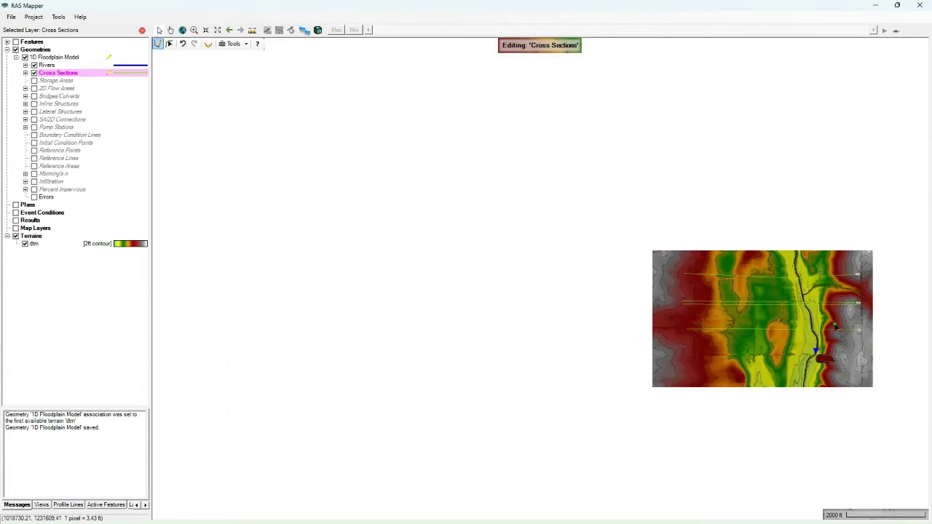
scroll(836, 326, up, 3)
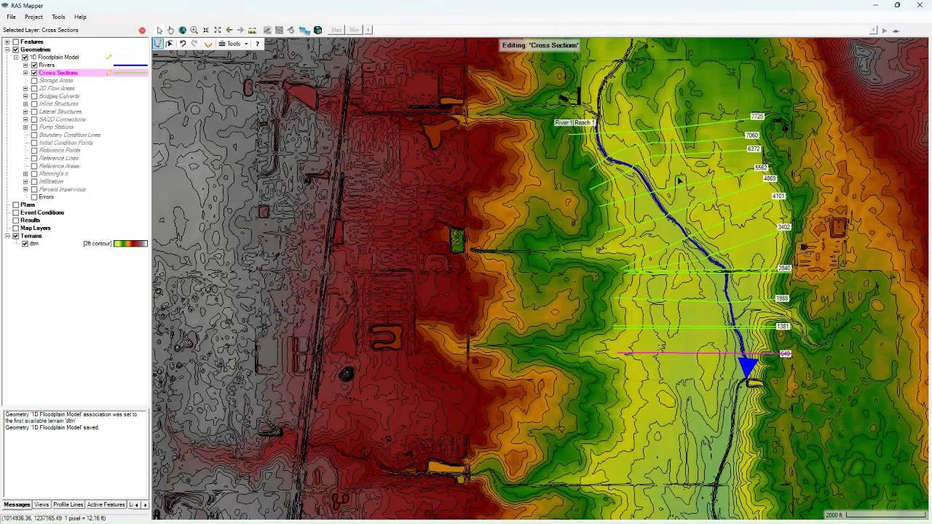
scroll(743, 295, up, 2)
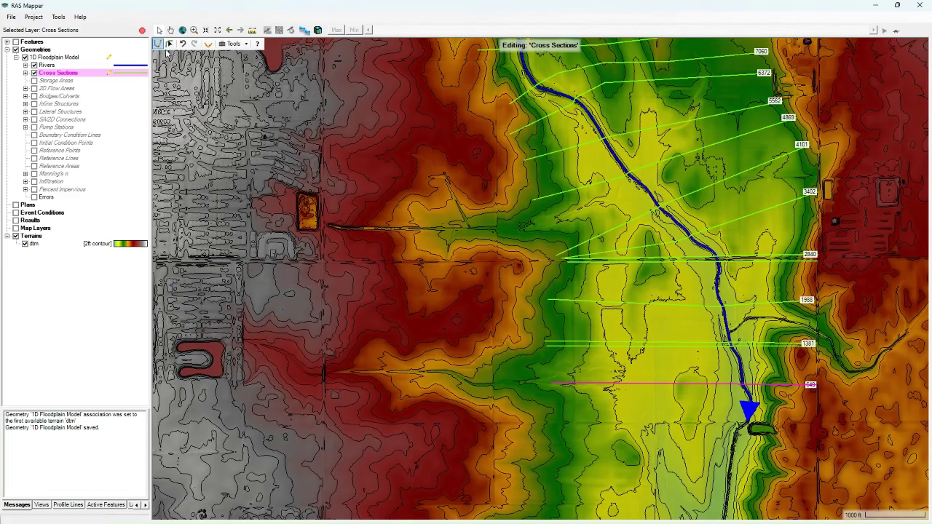
Update all attributes except terrain for the 13 cross sections.
click(169, 44)
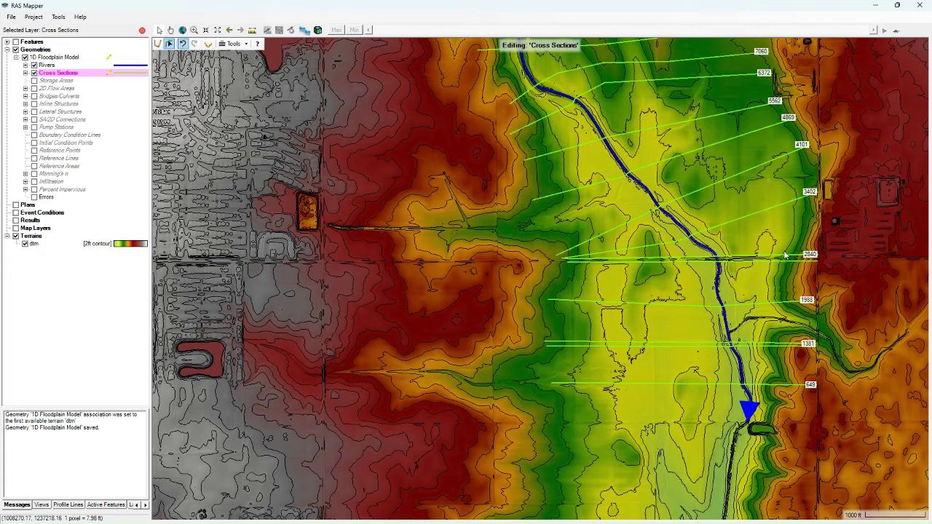
right_click(70, 74)
mouse_move(115, 114)
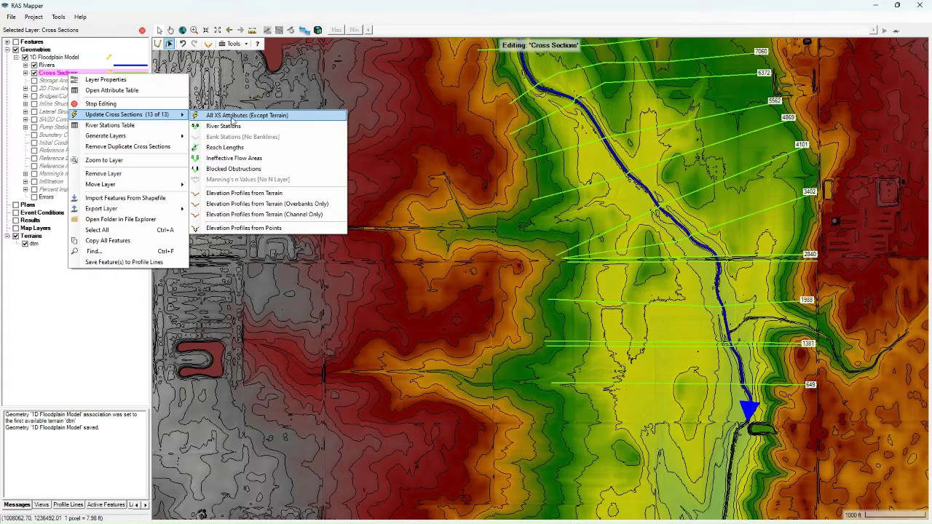
click(228, 119)
Update the elevation profiles of all cross sections from the terrain.
right_click(70, 72)
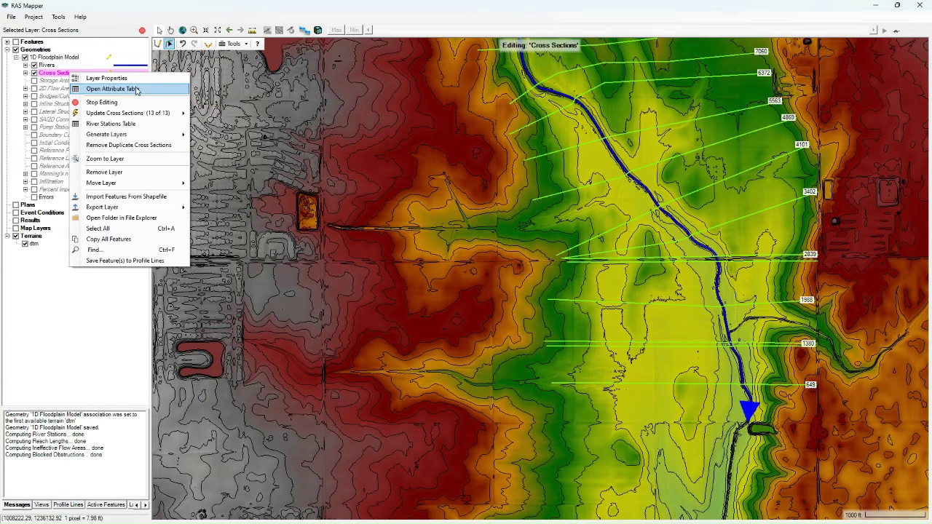
mouse_move(146, 113)
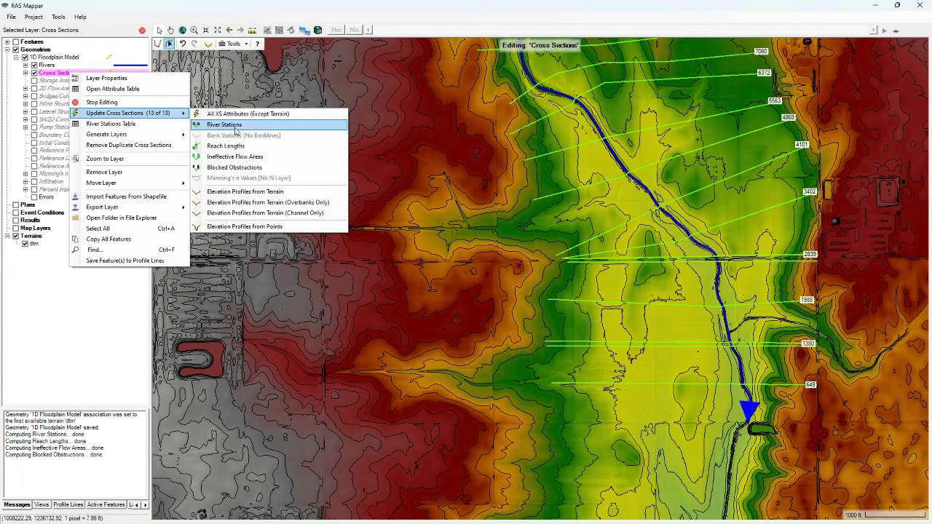
click(277, 193)
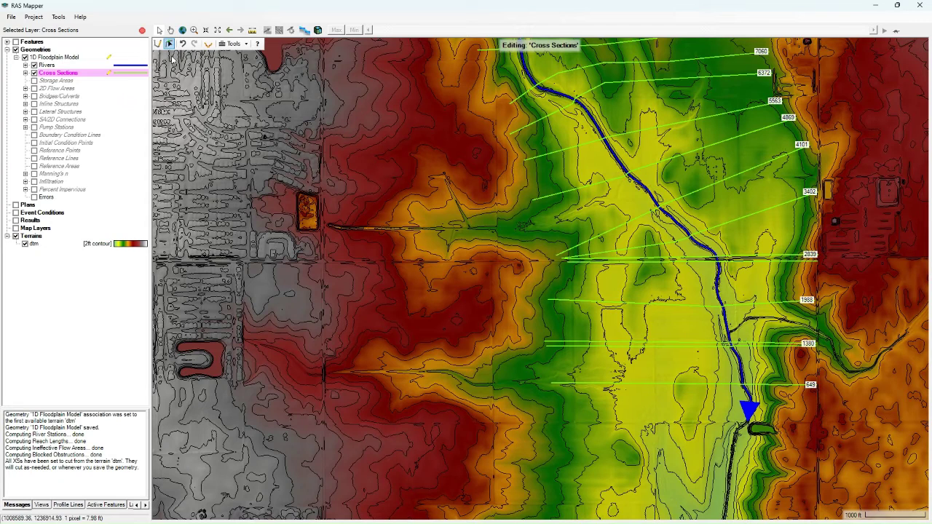
Turn on the Flow Paths layer under Rivers and make it the active layer for editing.
click(25, 65)
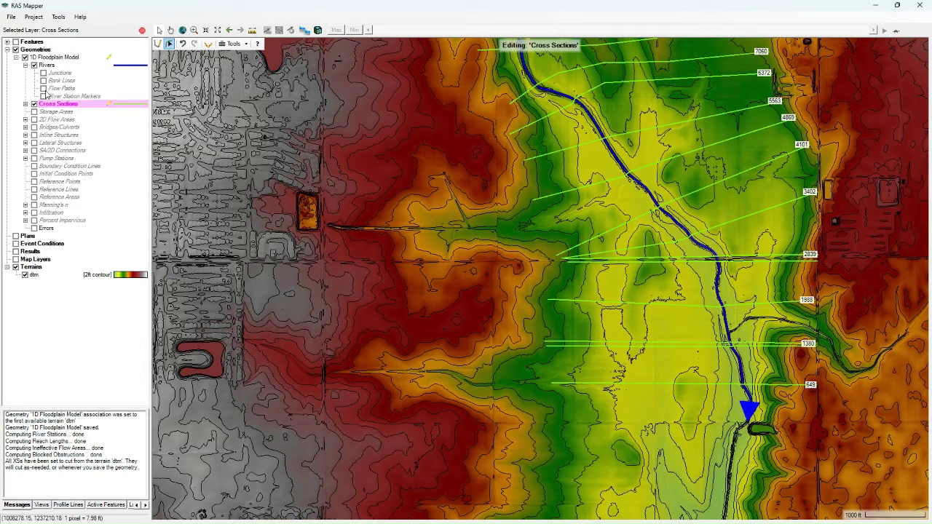
click(43, 88)
click(60, 88)
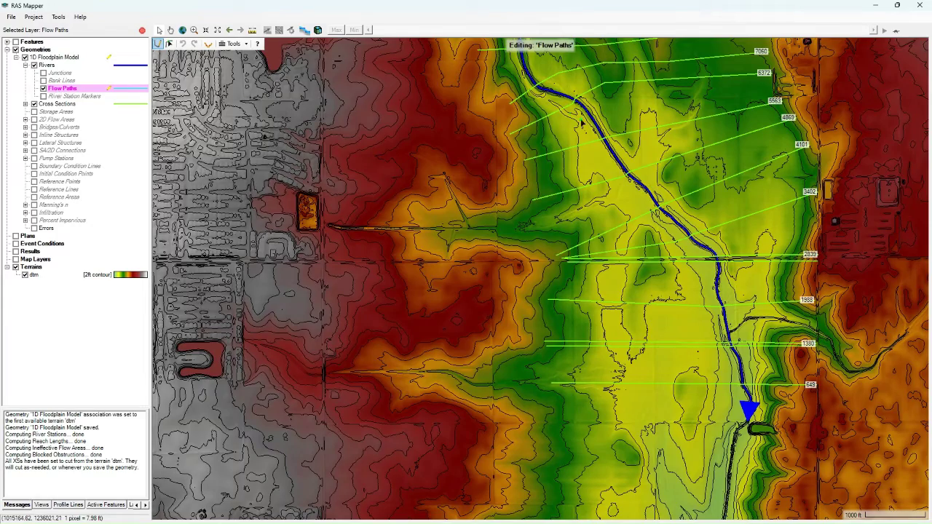
Digitize the west overbank flow path from above the first cross section downstream past the last one, roughly following the river.
drag(520, 78, 574, 175)
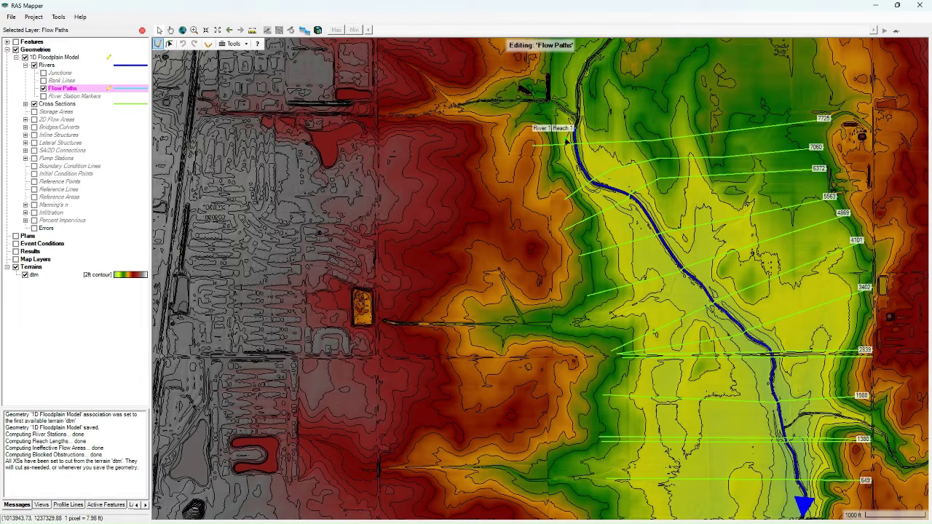
click(567, 140)
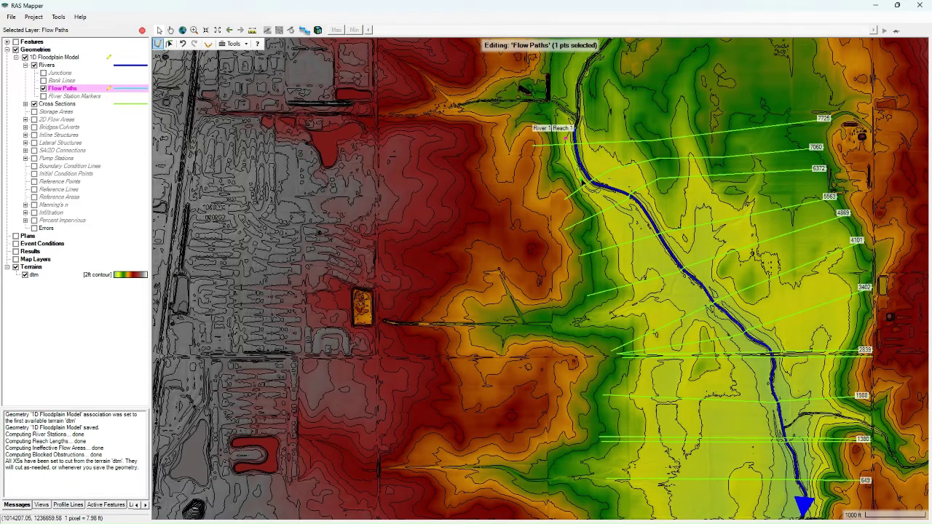
drag(566, 139, 612, 204)
click(646, 253)
click(693, 305)
click(727, 343)
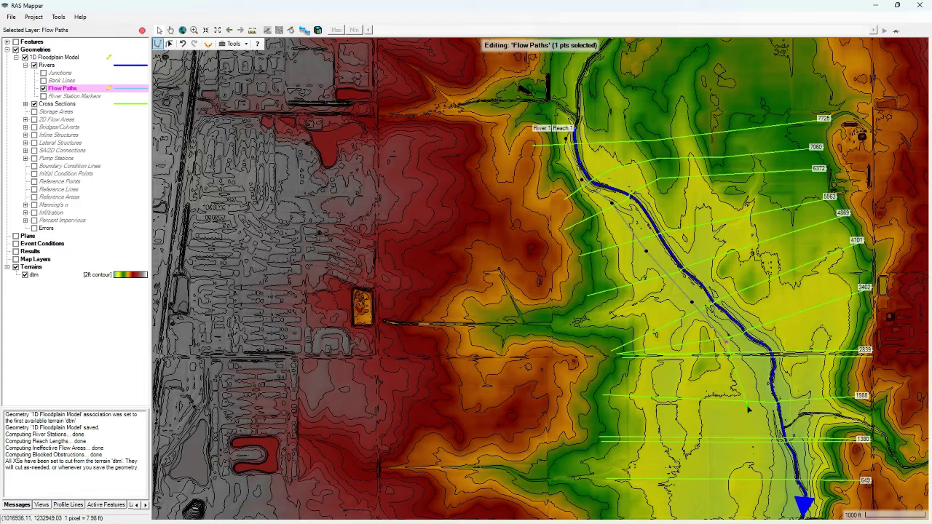
click(750, 440)
double_click(758, 488)
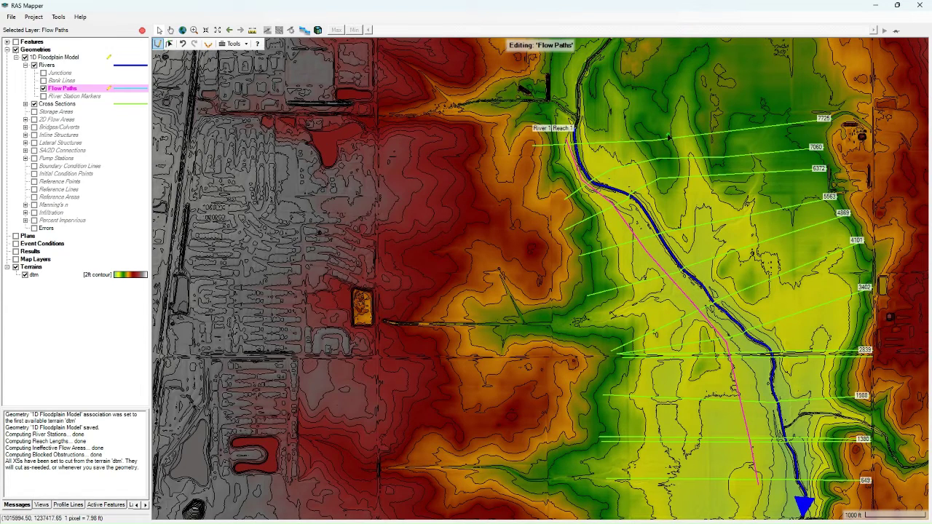
Digitize the east overbank flow path from above the first cross section downstream past the last one, east of the river.
click(595, 136)
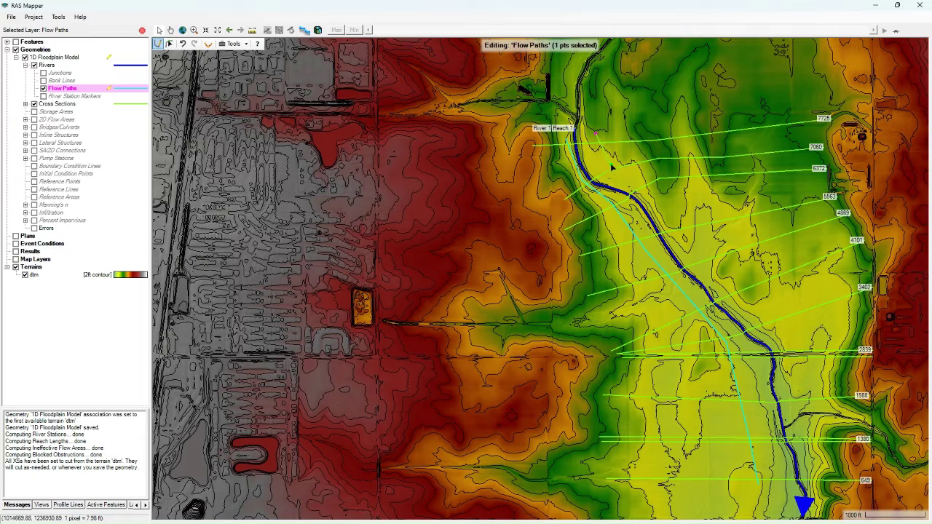
click(644, 194)
click(673, 230)
click(705, 252)
click(737, 269)
click(763, 287)
click(811, 327)
click(823, 366)
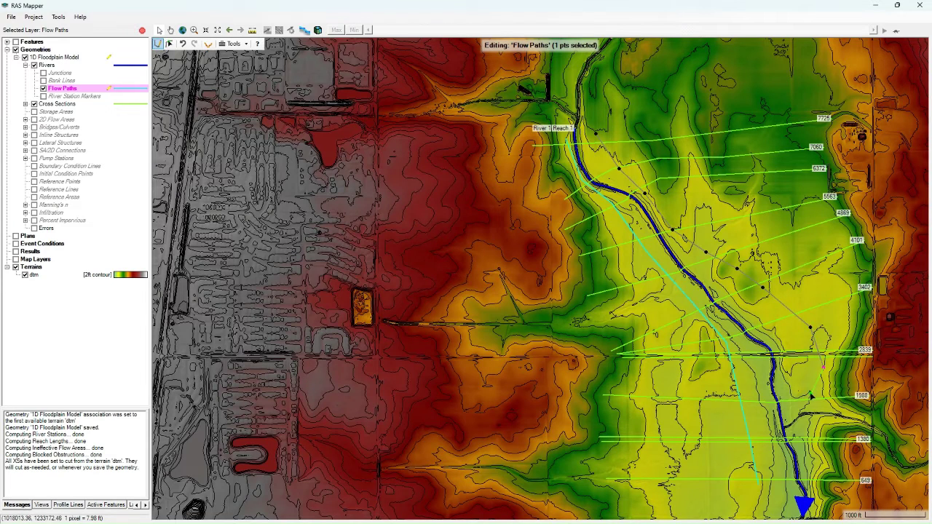
click(810, 403)
click(807, 452)
double_click(813, 486)
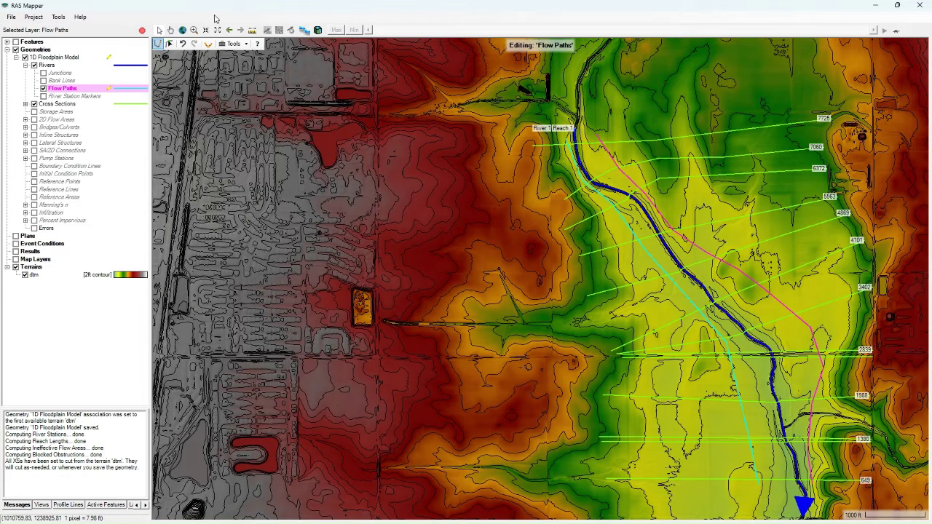
Update the reach lengths of all cross sections, and stop editing the geometry with its edits saved.
click(57, 104)
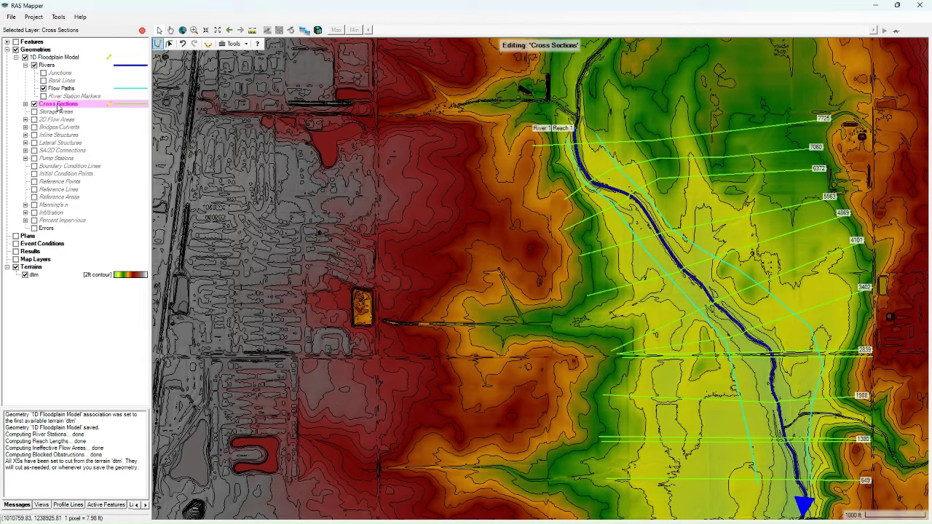
right_click(59, 106)
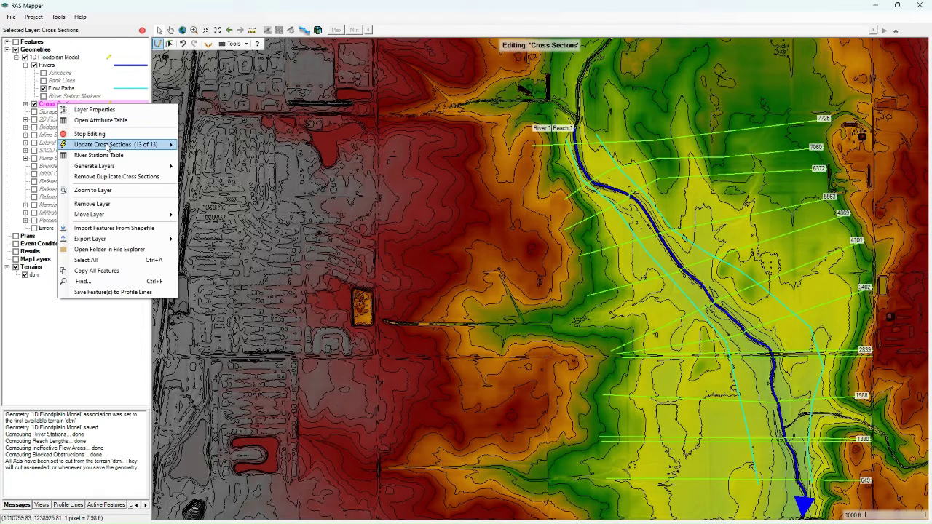
mouse_move(108, 148)
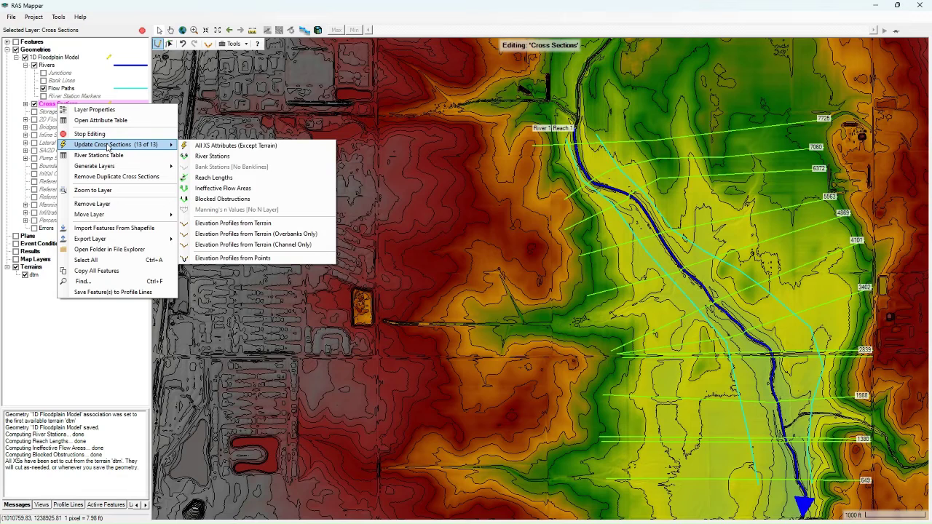
click(213, 179)
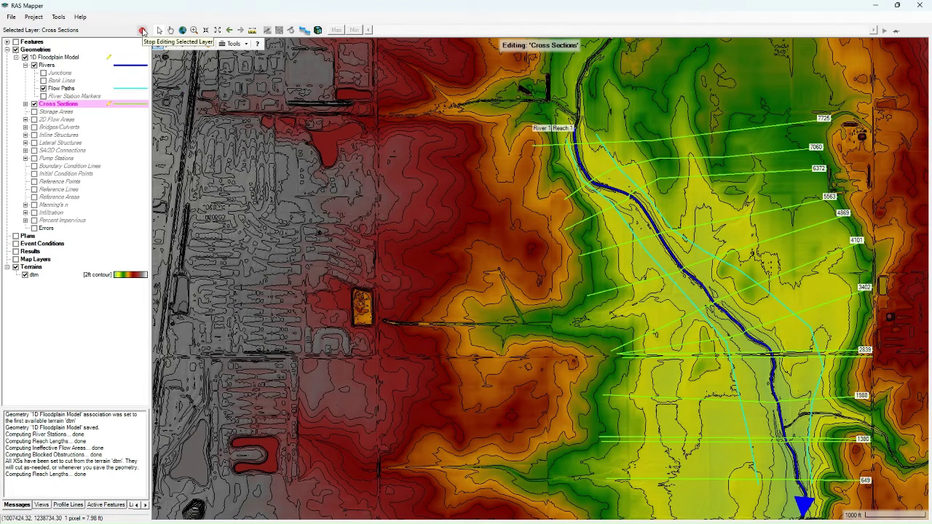
click(143, 32)
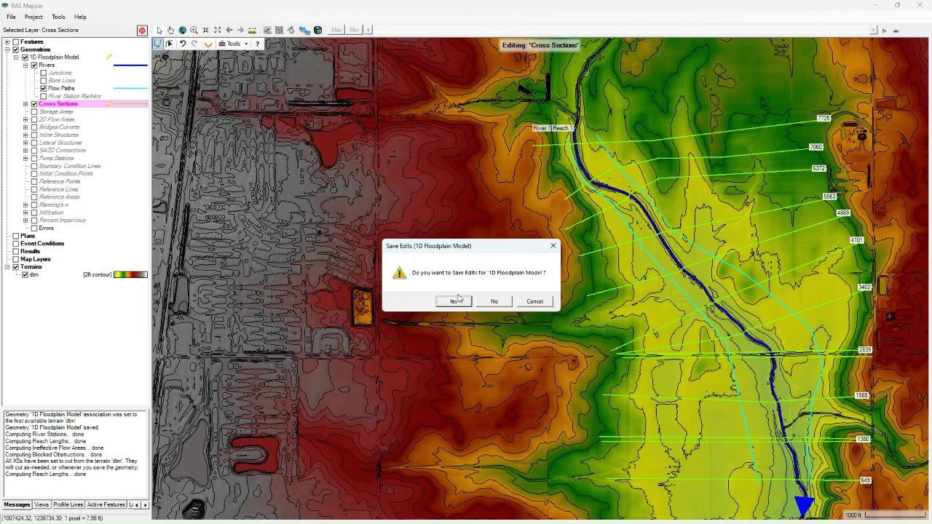
click(456, 301)
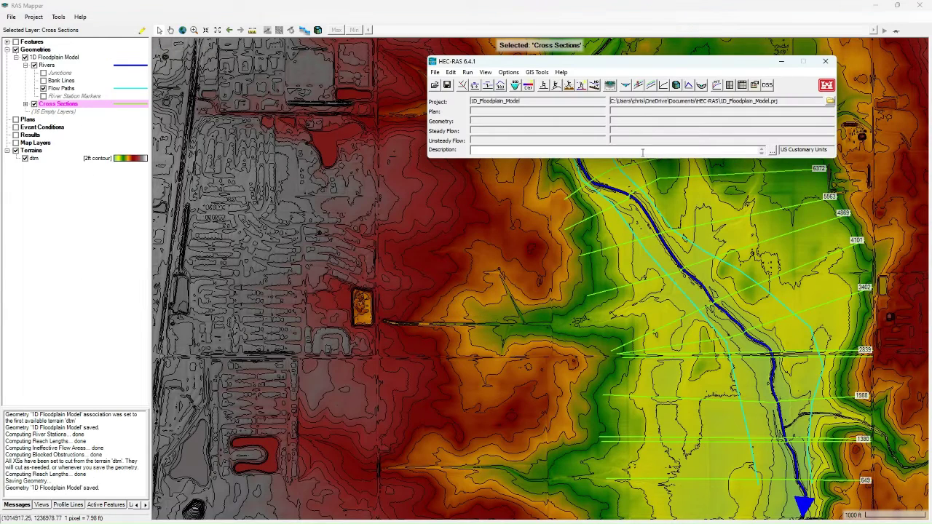
Open the 1D Floodplain Model geometry in the geometric data editor.
click(466, 86)
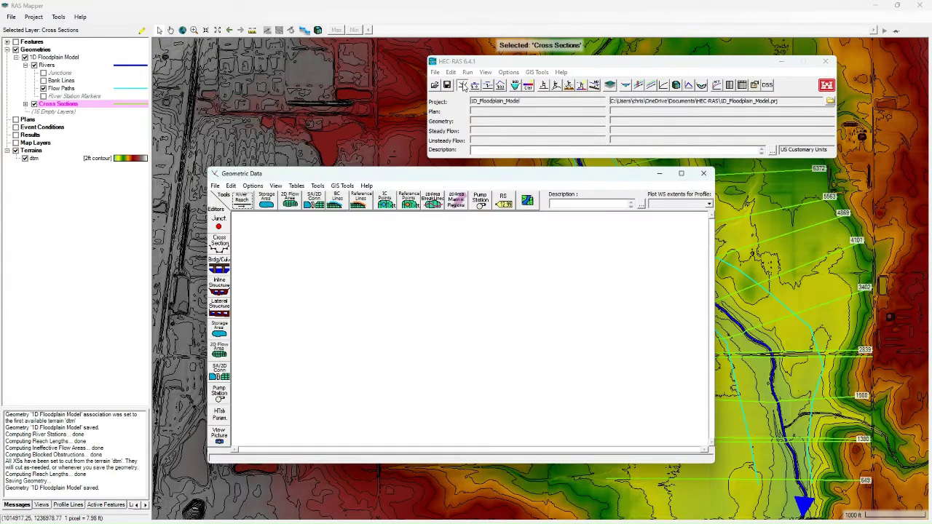
click(215, 186)
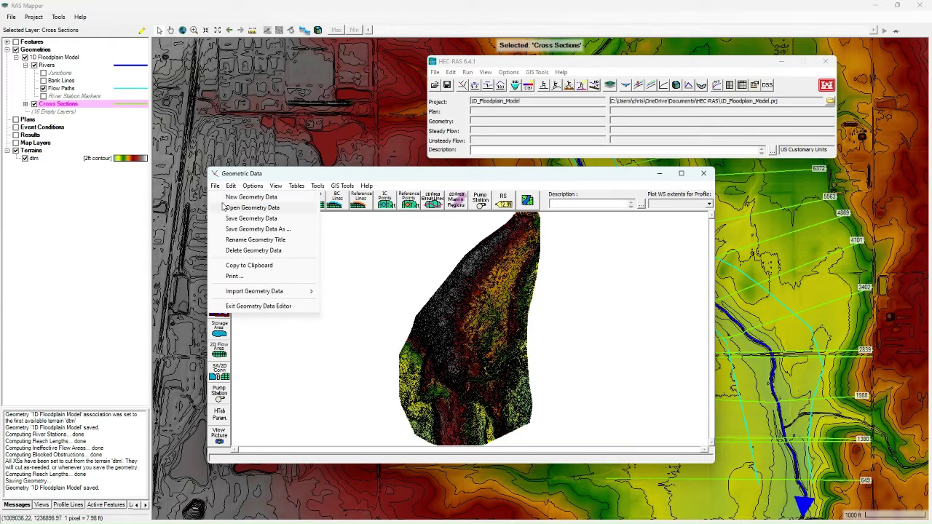
click(228, 208)
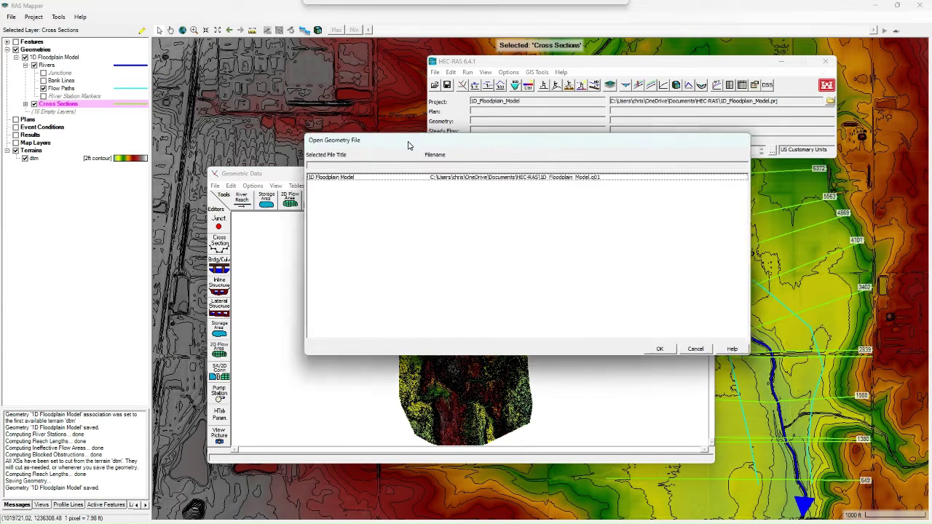
double_click(324, 177)
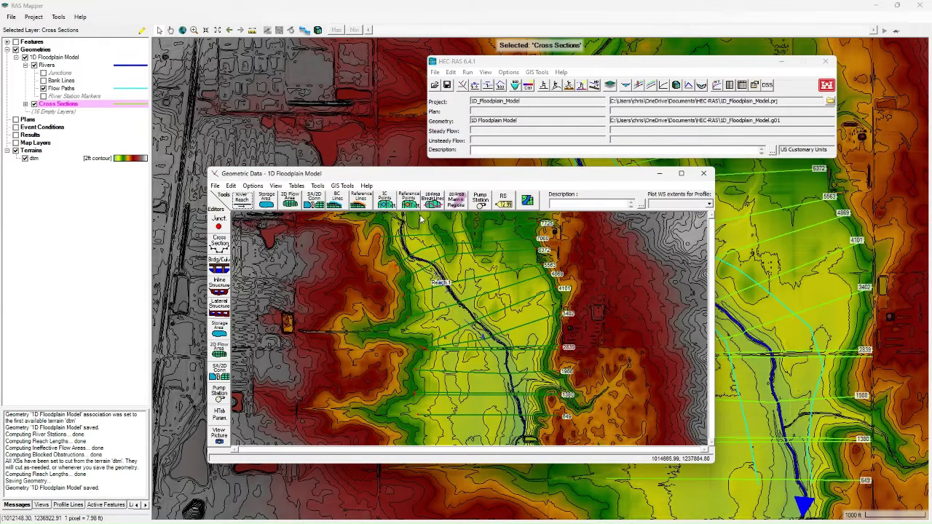
Open the cross section data for river station 7725 and bring up its profile in a maximized Graphic XS Editor.
click(219, 242)
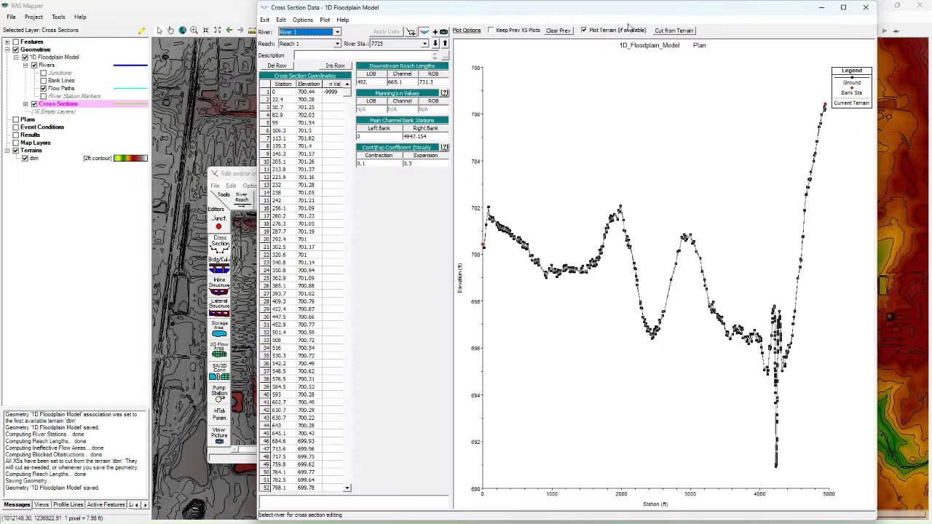
drag(561, 13, 507, 24)
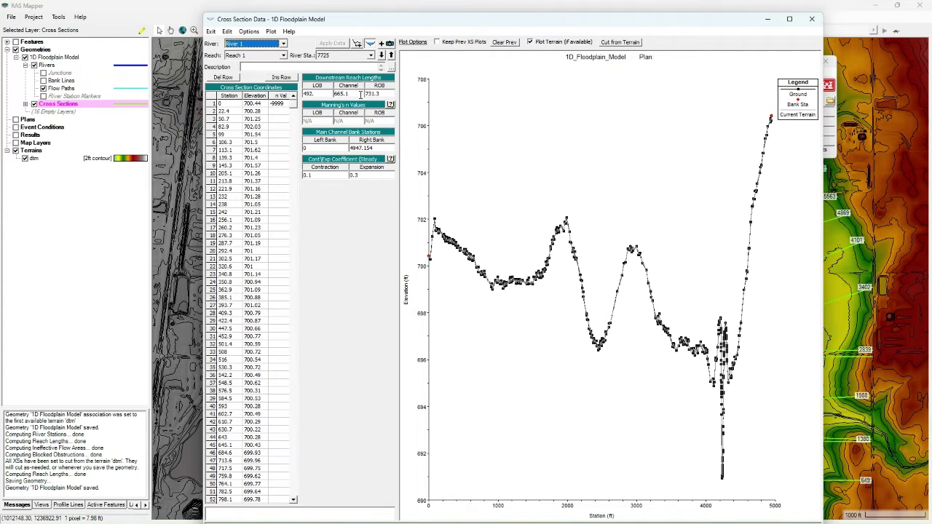
drag(360, 94, 354, 95)
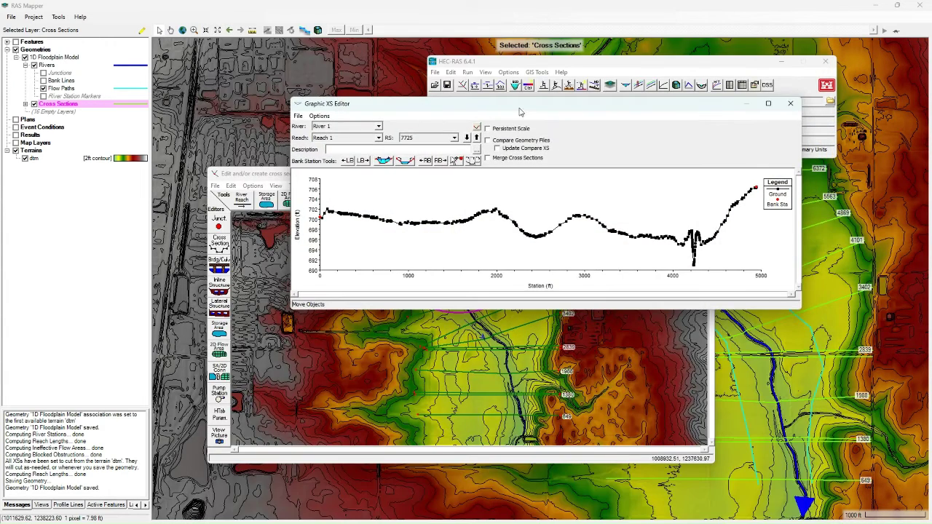
double_click(591, 106)
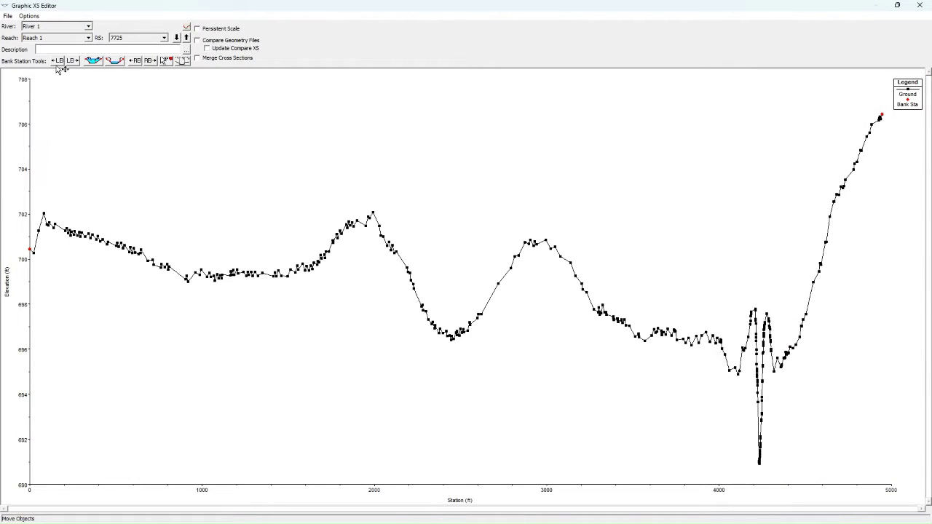
Set the bank stations of cross section 7725 at about 4213 and 4261 ft, near the tops of the main channel banks.
click(167, 61)
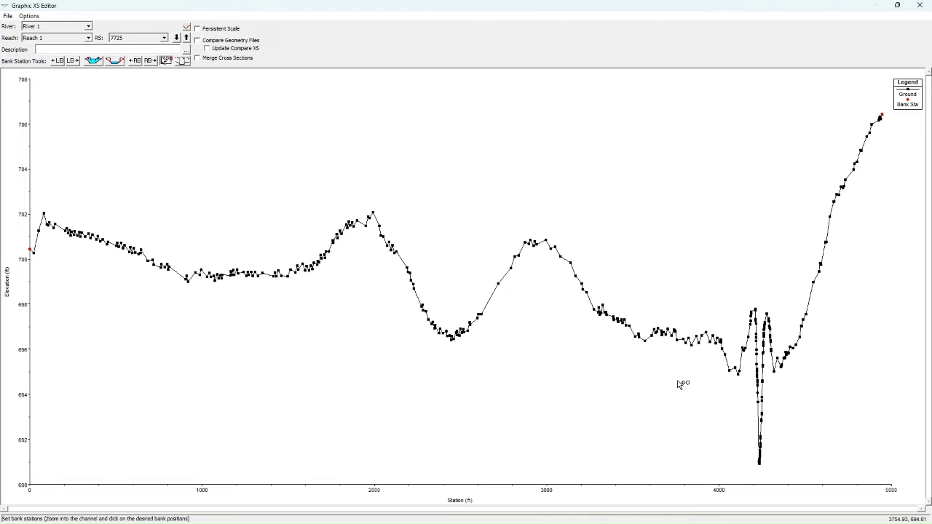
click(755, 322)
click(764, 325)
Set the left and right bank stations of cross sections 7060 and 6372 near the tops of the main channel banks.
click(164, 37)
key(Down)
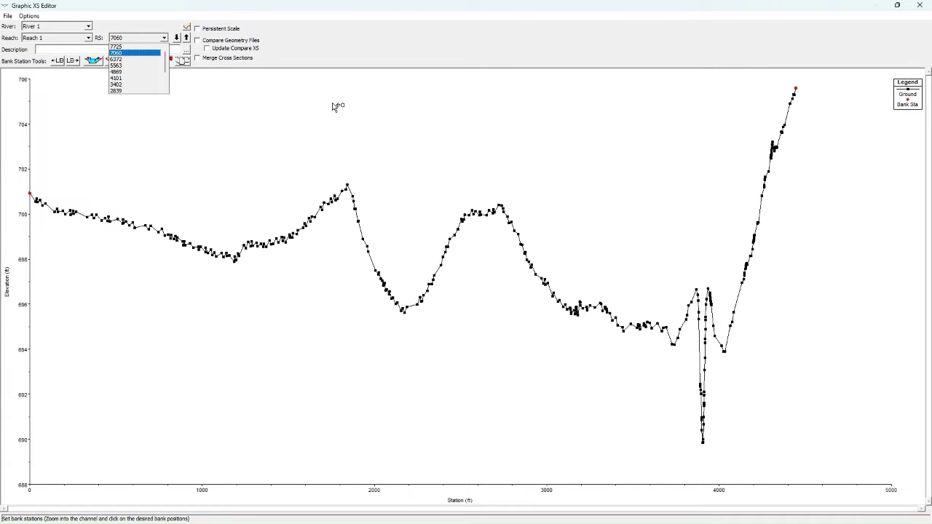
click(175, 62)
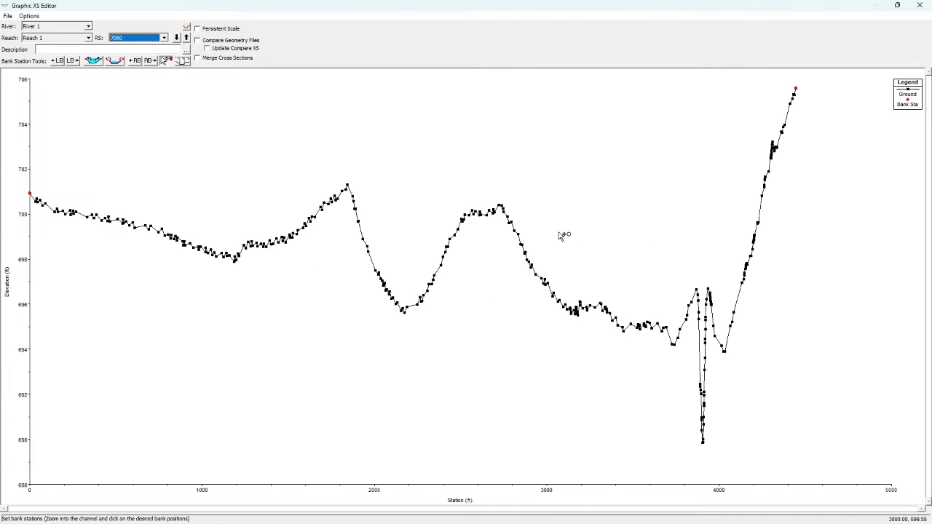
click(700, 314)
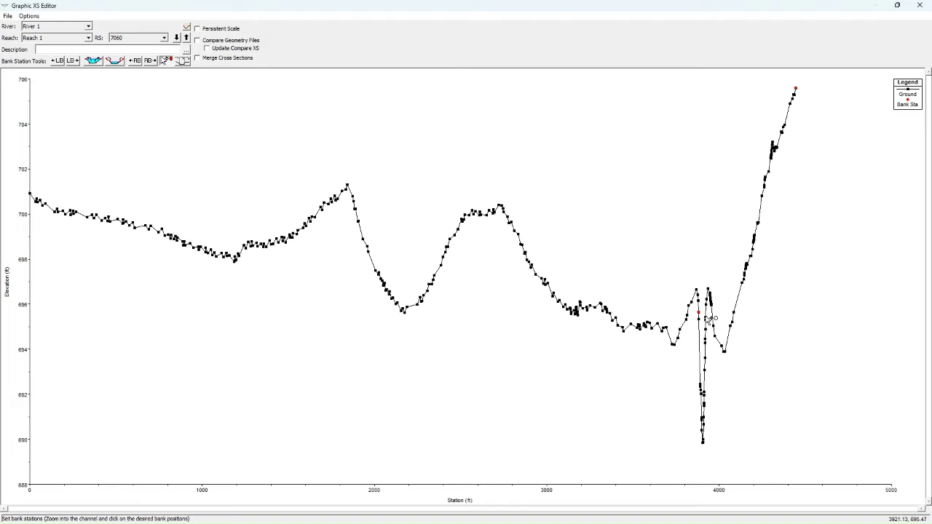
key(Down)
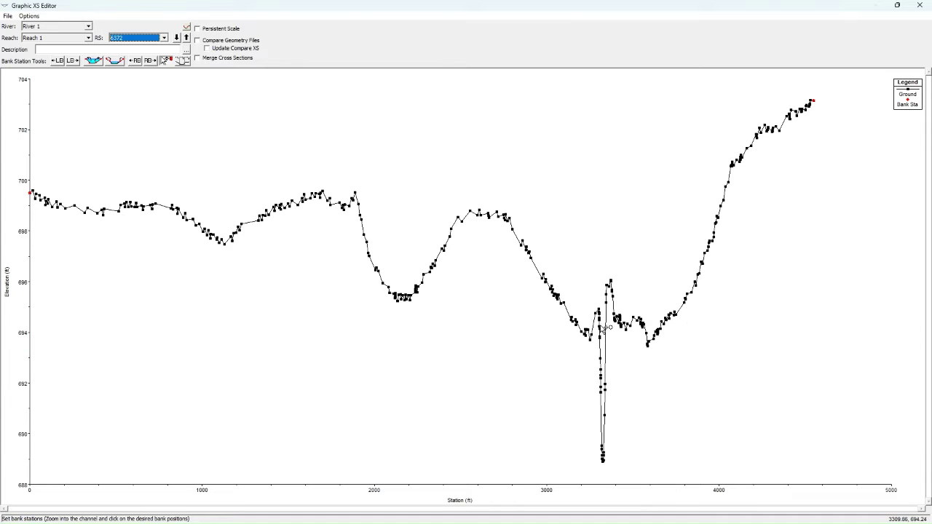
click(602, 320)
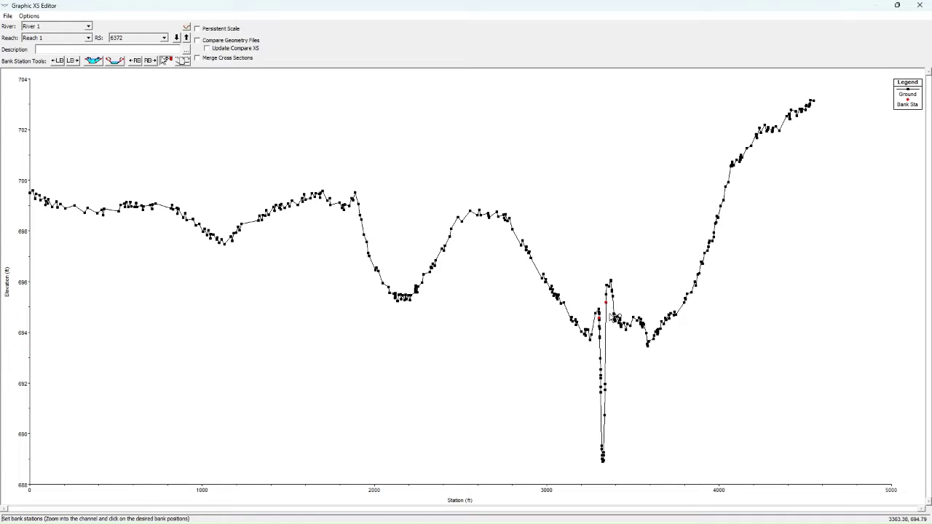
Set the left and right bank stations of cross sections 5563 and 4869 near the tops of the main channel banks.
key(Down)
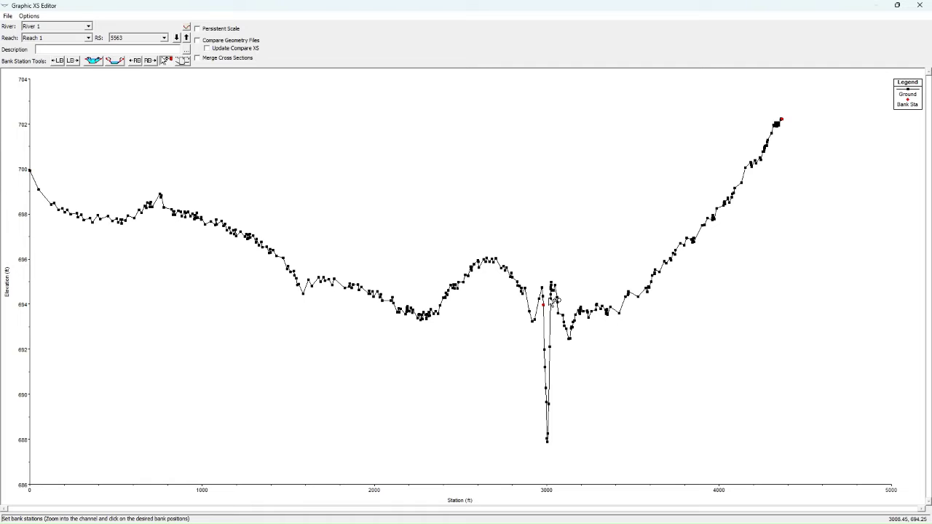
key(Down)
click(529, 329)
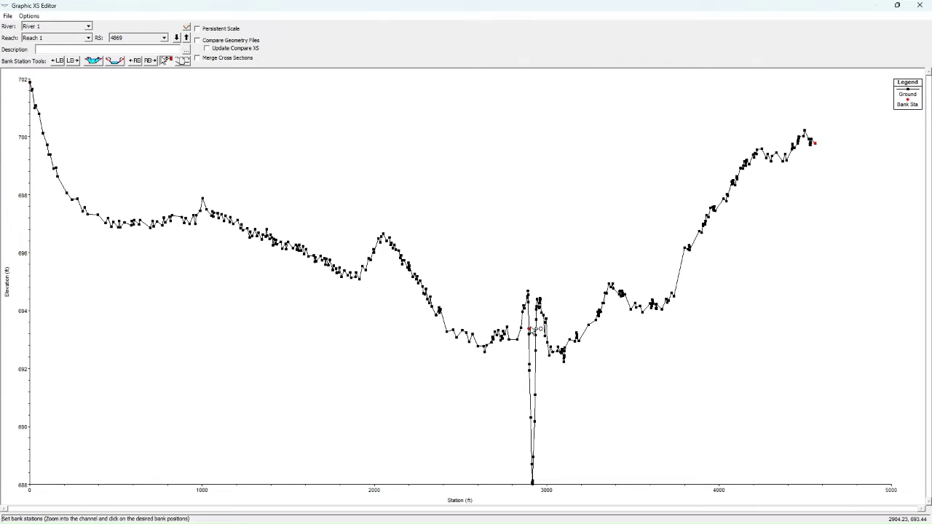
click(537, 321)
Set the left and right bank stations of cross sections 4101 and 3402 near the tops of the main channel banks.
key(Down)
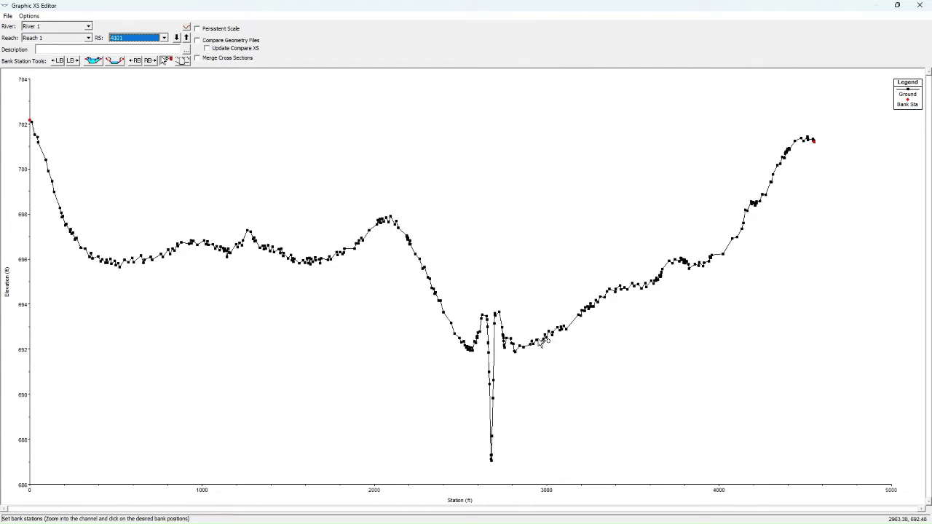
click(487, 327)
click(495, 323)
key(Down)
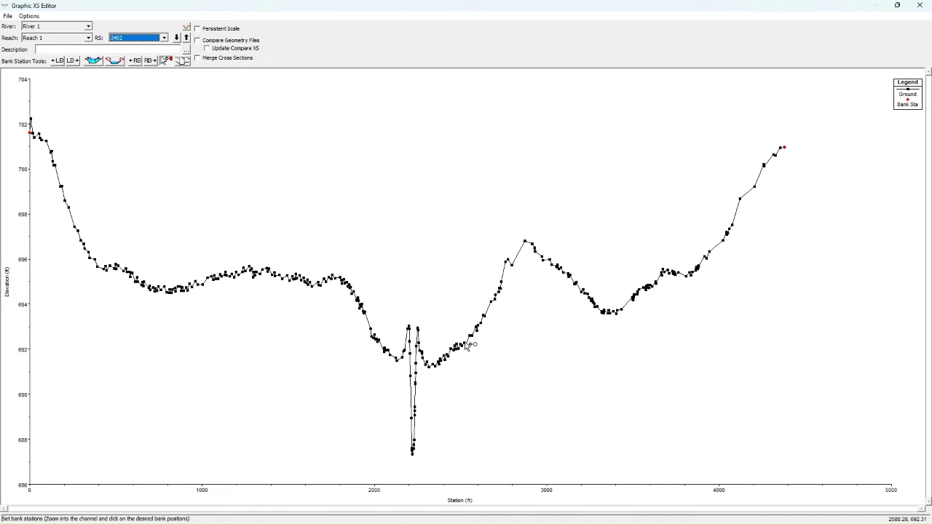
click(409, 340)
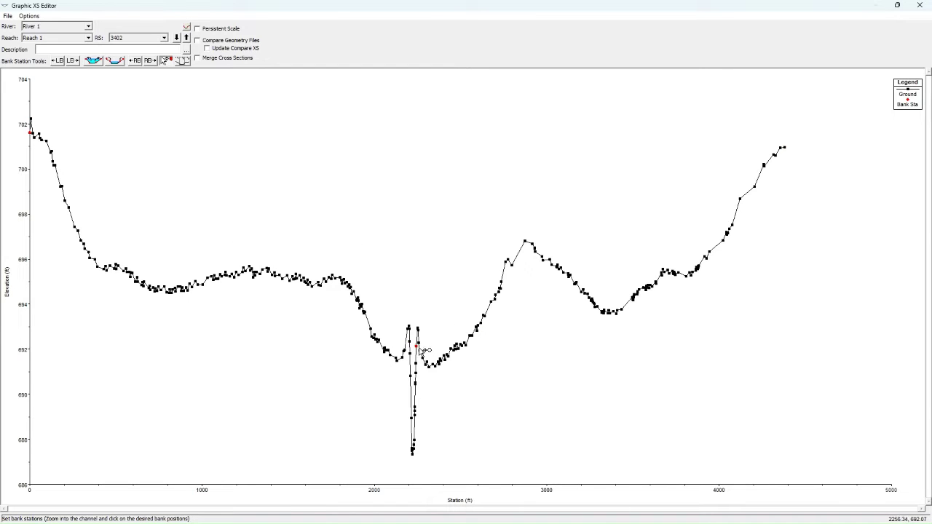
click(416, 345)
Set the left and right bank stations of cross sections 2839, 2747 and 1988 near the tops of the main channel banks.
key(Down)
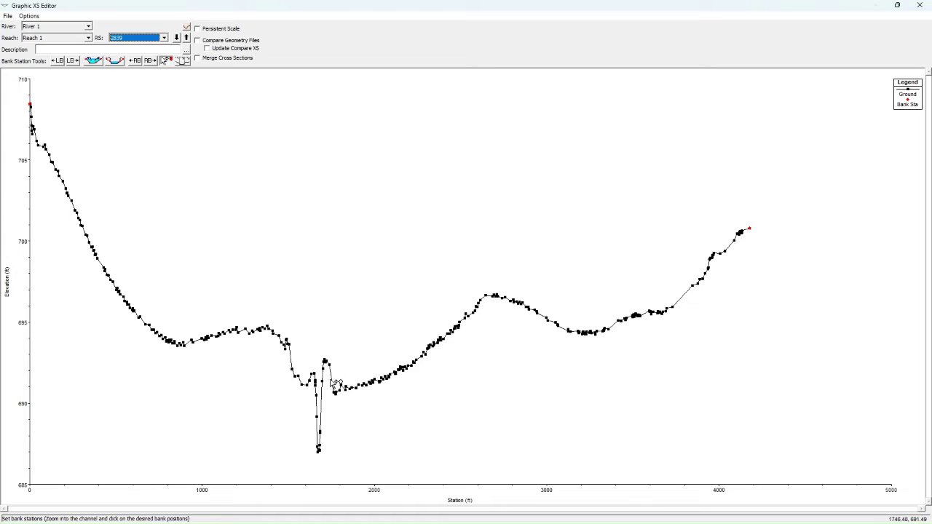
click(322, 383)
key(Down)
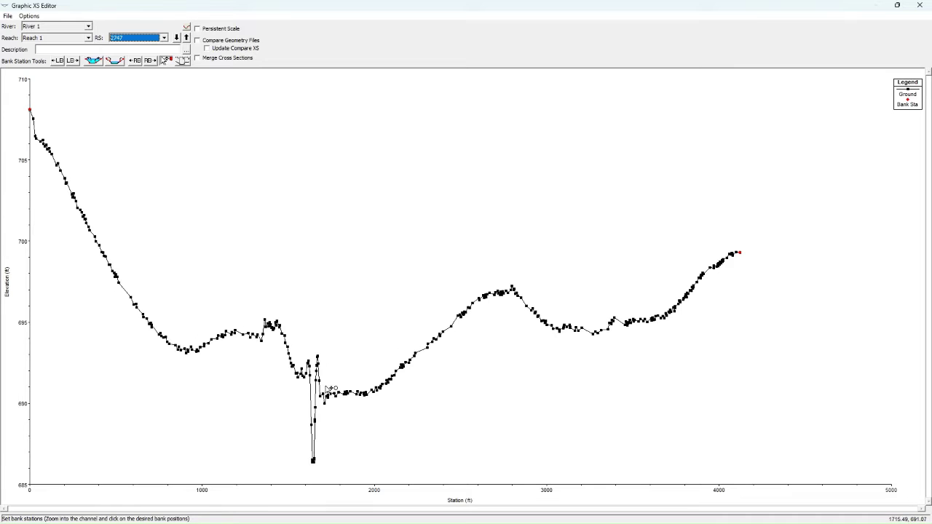
click(316, 380)
key(Down)
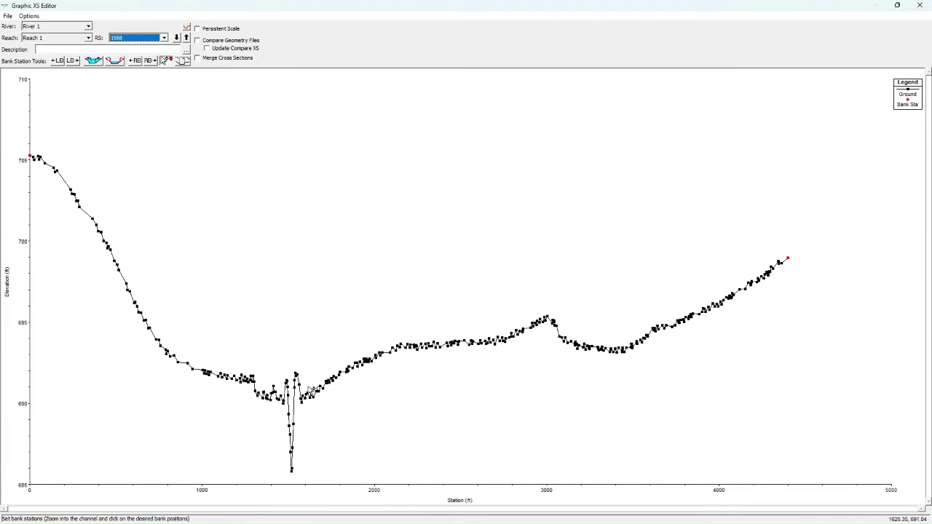
click(297, 391)
Set the left and right bank stations of cross sections 1380, 1313 and 649 near the tops of the main channel banks.
key(Down)
click(277, 393)
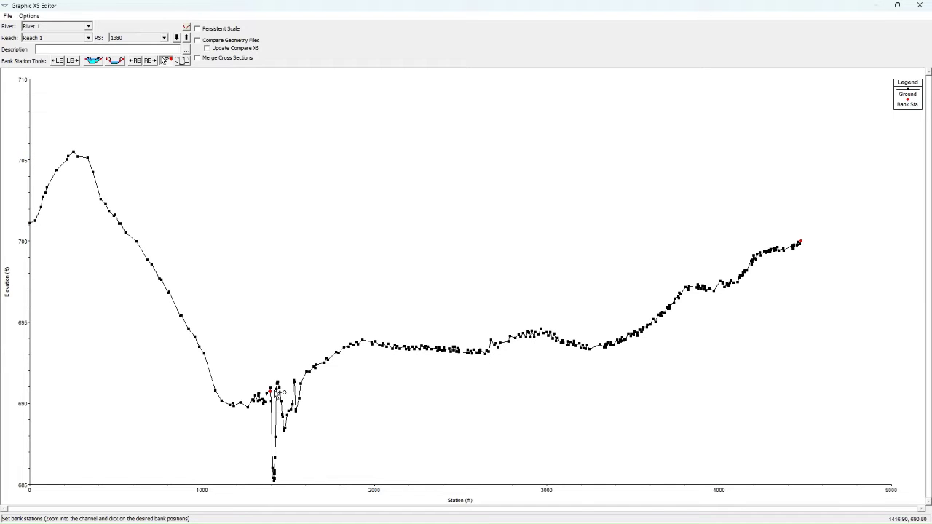
key(Down)
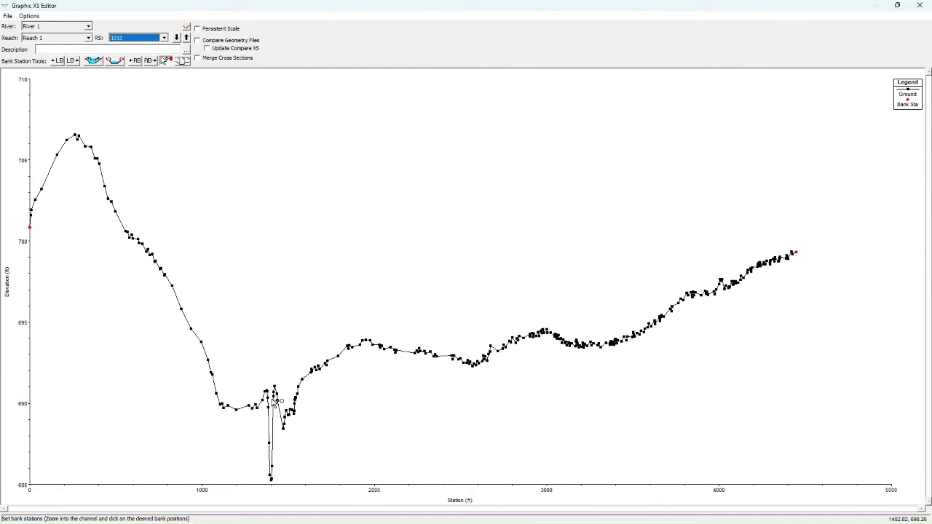
click(277, 401)
key(Down)
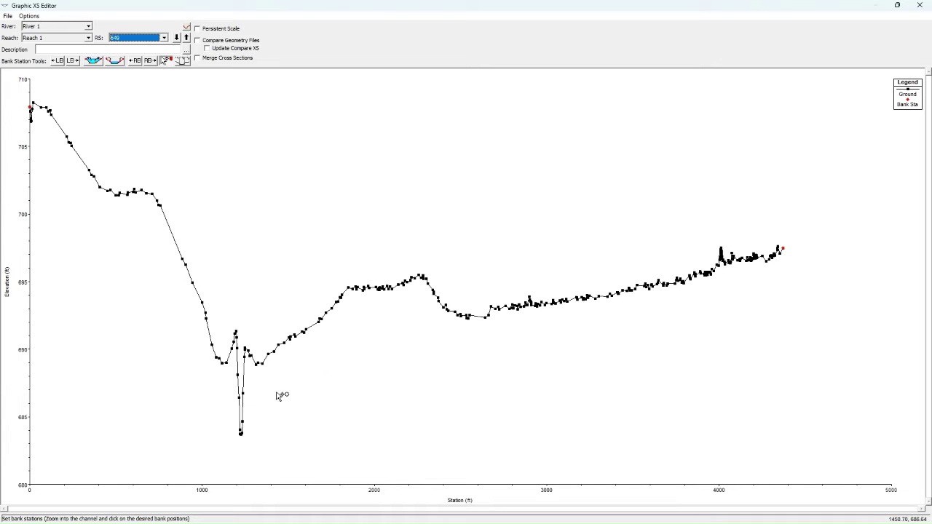
click(242, 357)
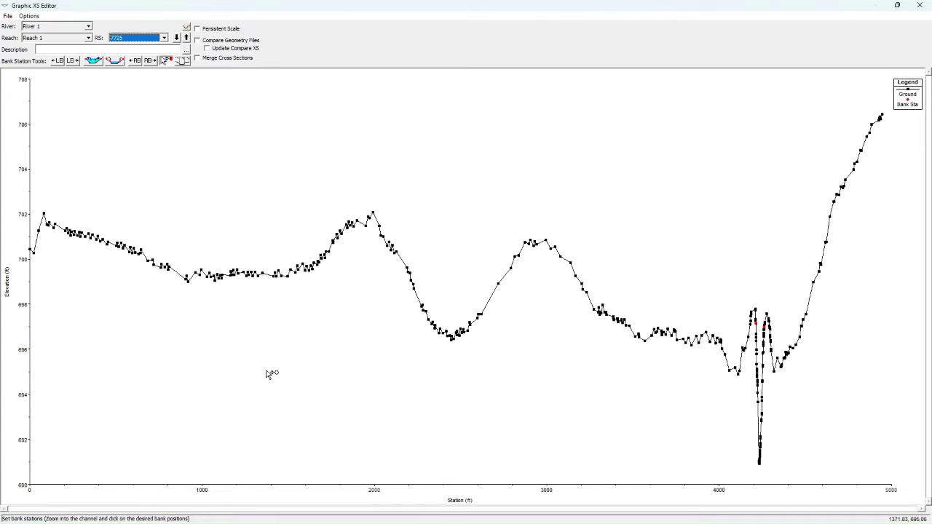
Leave the graphic cross section editor with the bank stations applied and save the geometry data.
key(Down)
click(187, 27)
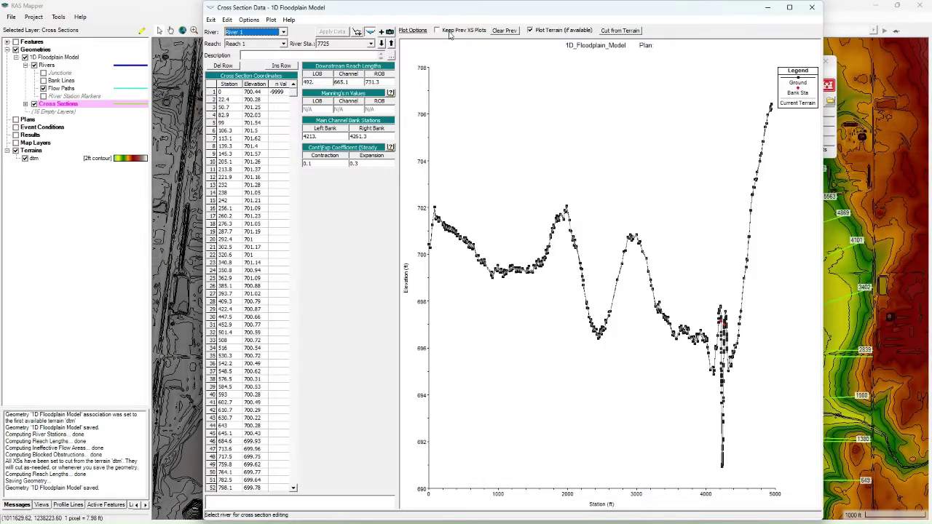
drag(398, 11, 476, 53)
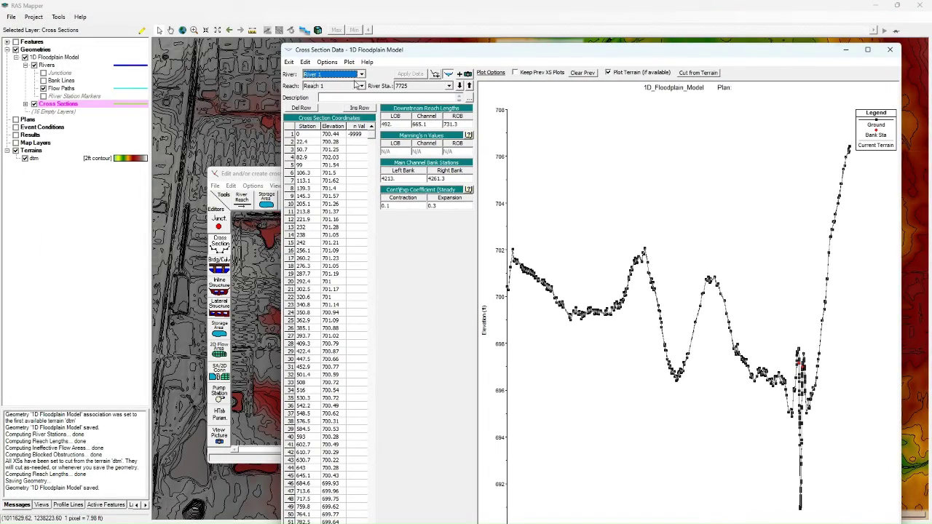
click(254, 175)
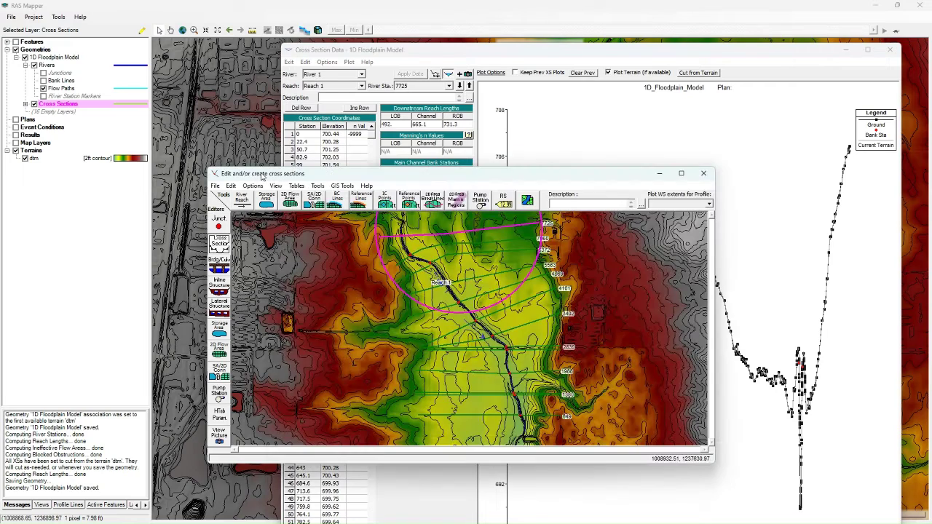
drag(254, 175, 246, 138)
click(206, 149)
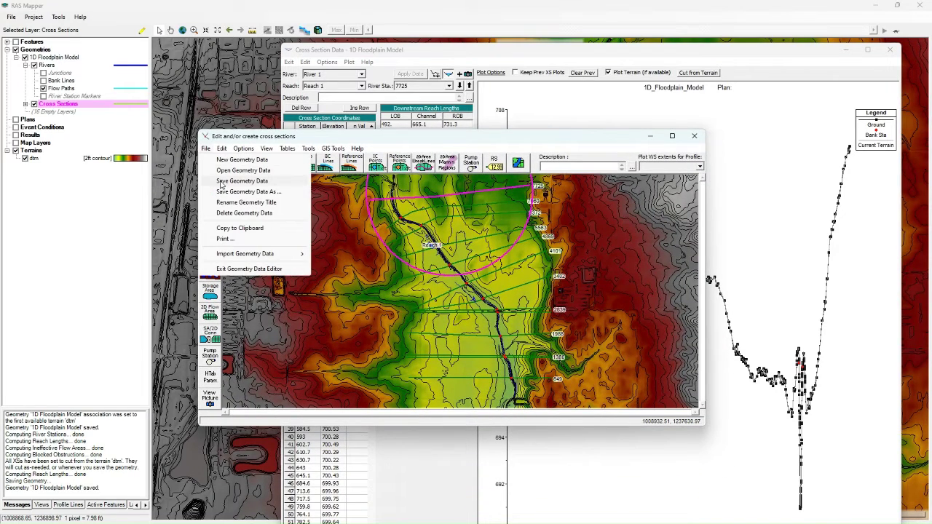
click(222, 183)
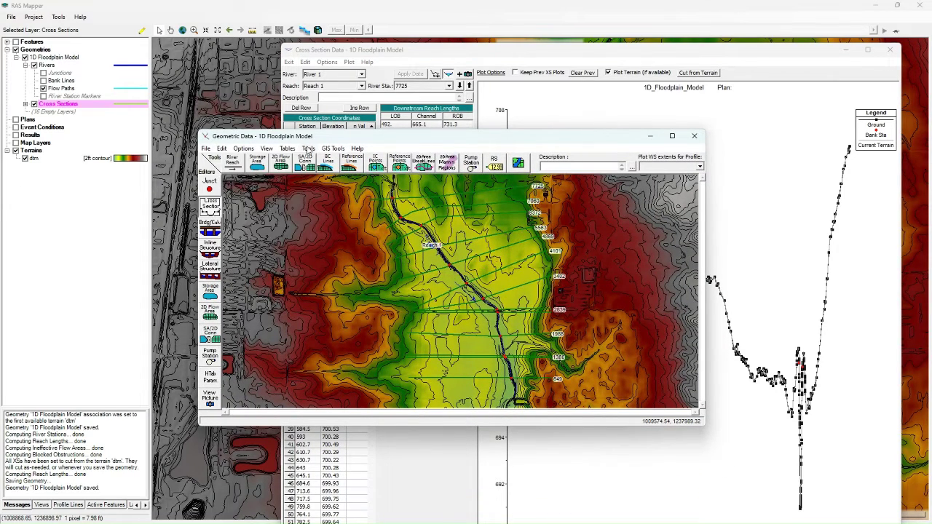
Set the channel to a single Manning's n for all cross sections of River 1, Reach 1.
click(308, 149)
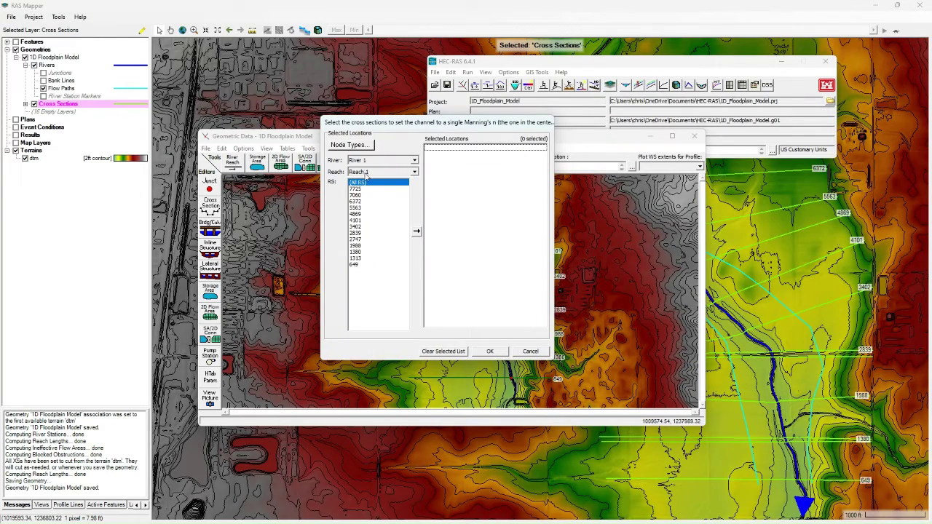
click(416, 233)
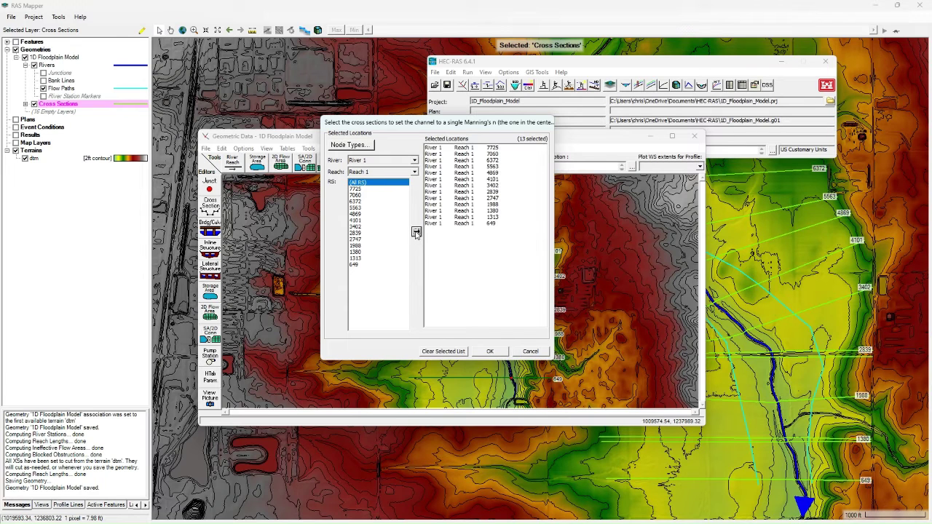
click(490, 352)
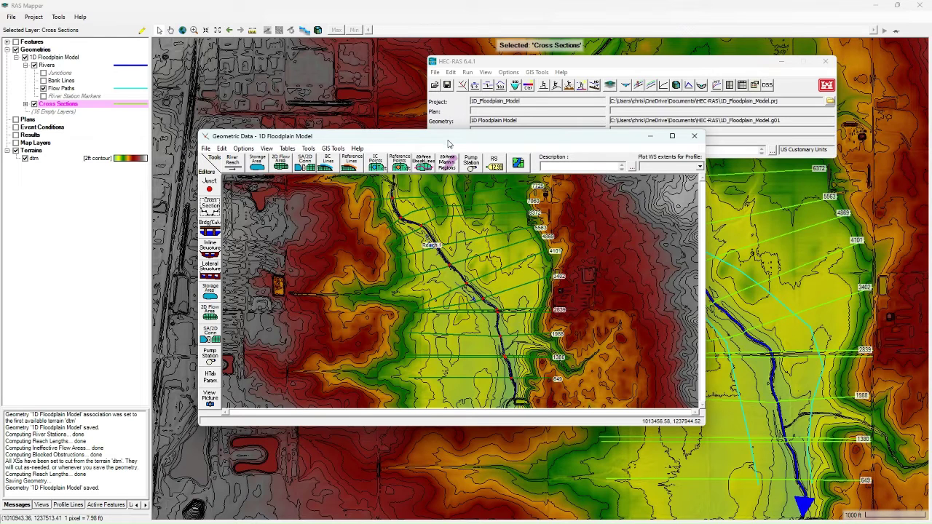
Set the main channel Manning's n (n #2) to 0.035 for all cross sections of River 1, Reach 1.
click(309, 148)
mouse_move(292, 149)
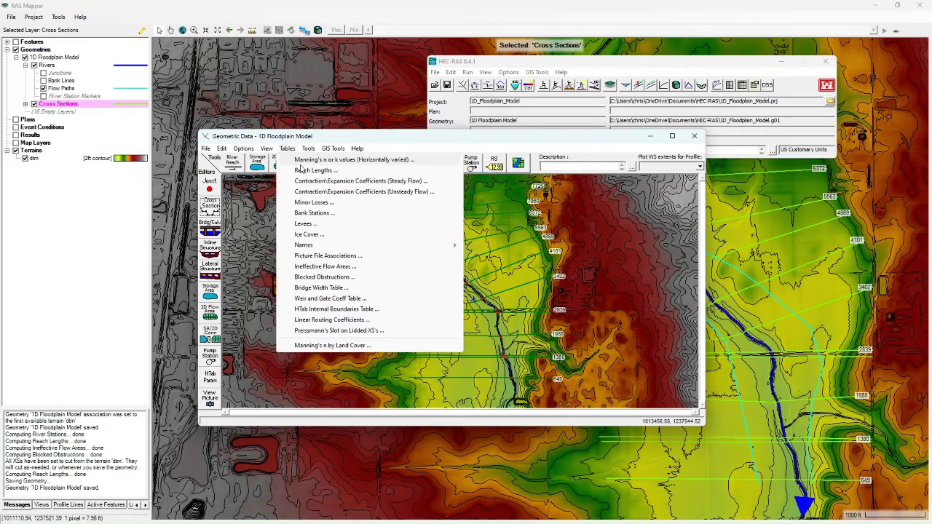
click(301, 170)
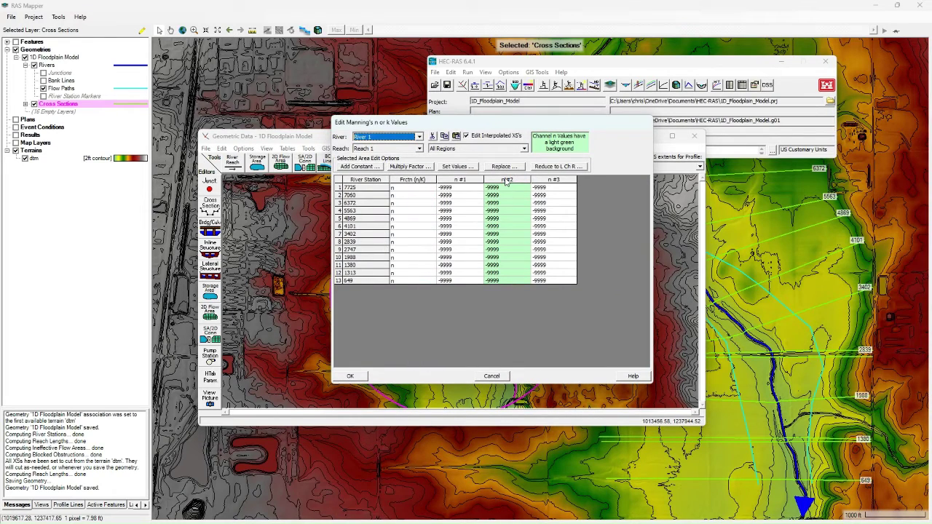
click(507, 180)
click(457, 166)
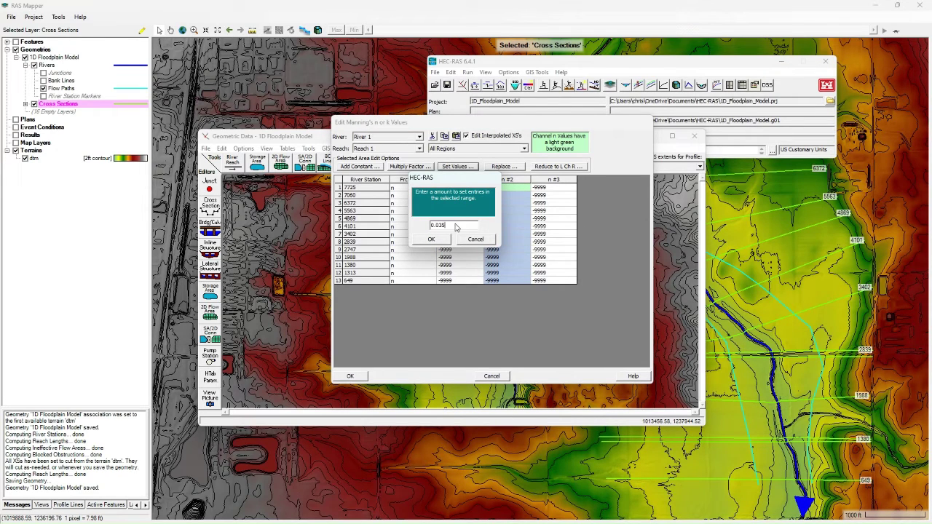
text(0.035)
click(437, 239)
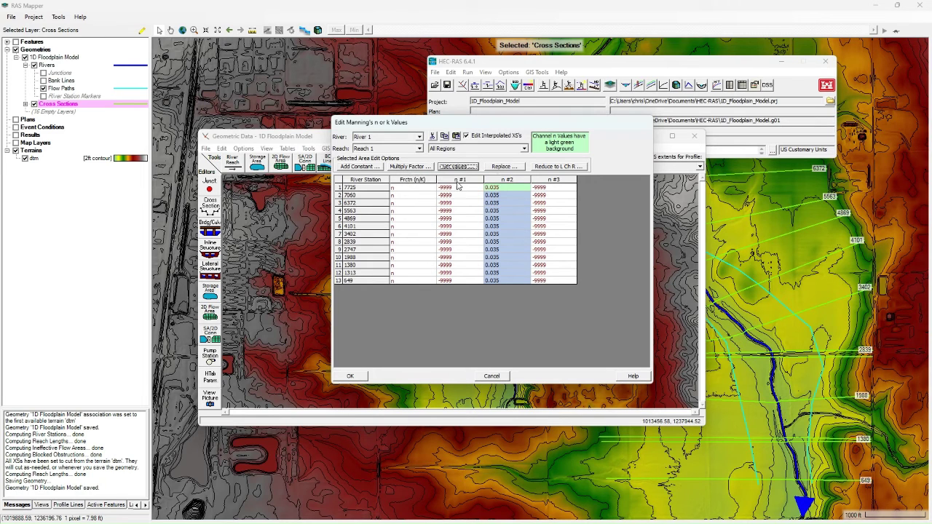
Set Manning's n of both overbanks to 0.06 for all cross sections and save the geometry data.
click(484, 149)
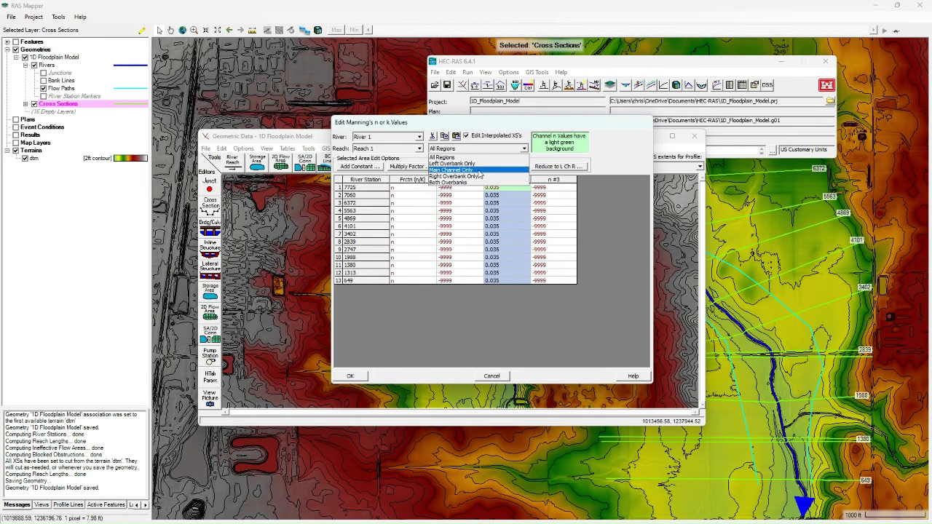
click(474, 182)
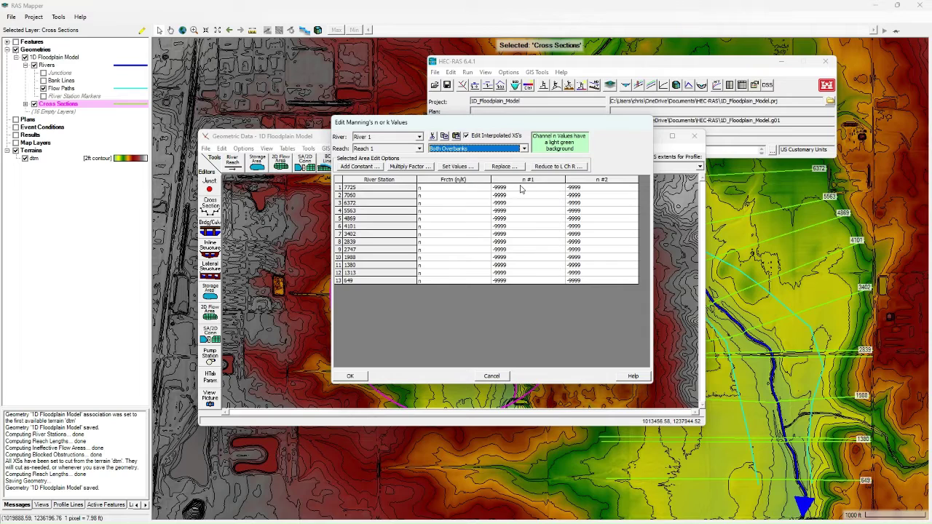
click(458, 166)
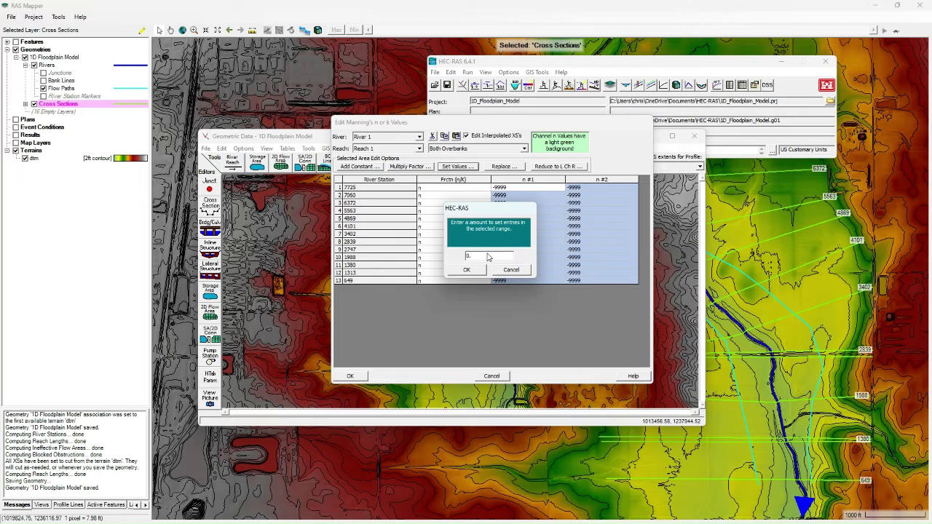
click(470, 270)
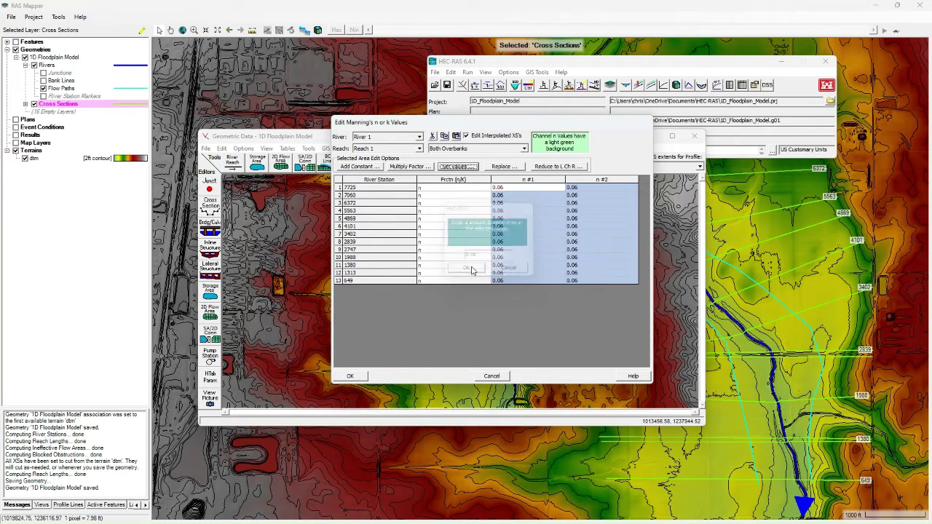
click(350, 376)
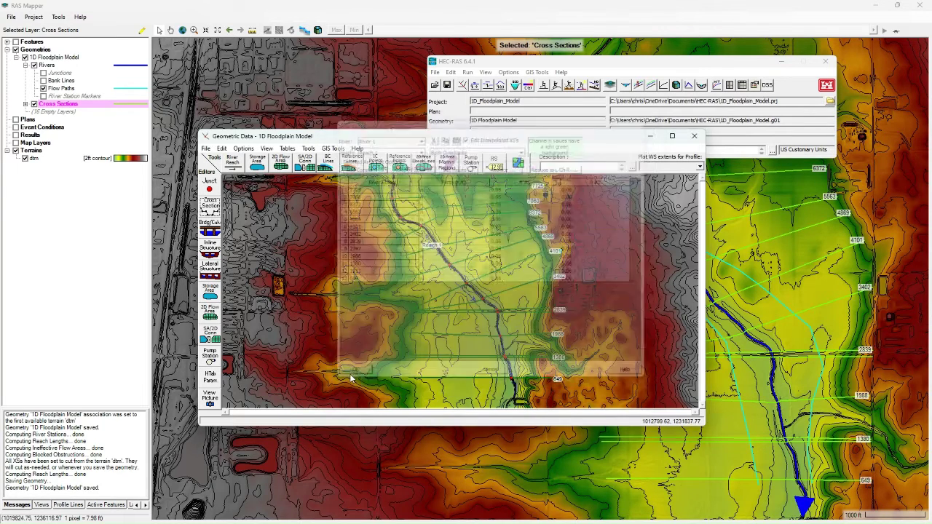
click(207, 149)
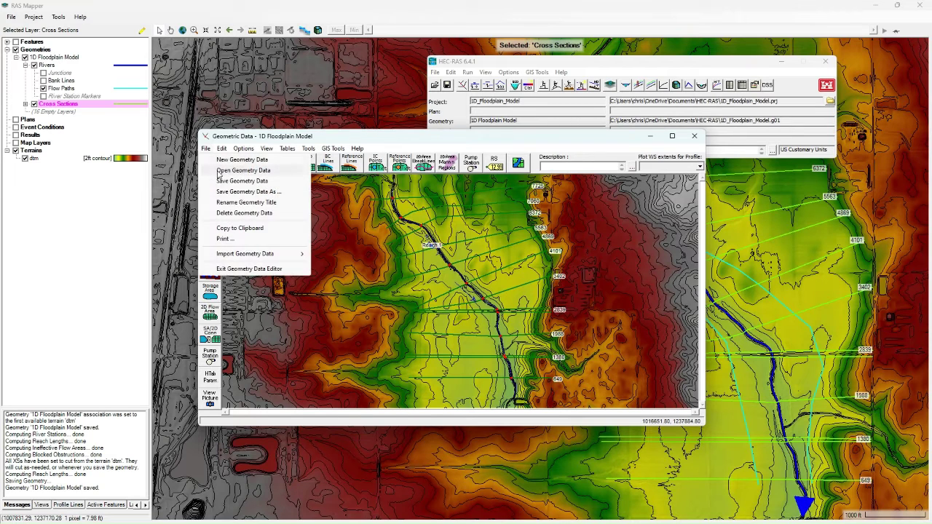
click(223, 182)
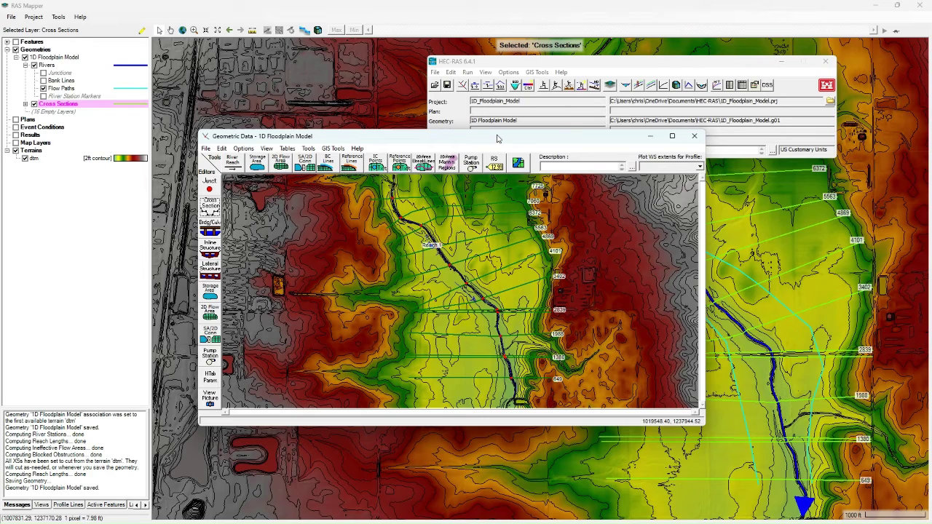
Open the steady flow data editor and set the number of profiles to 5.
drag(498, 138, 482, 135)
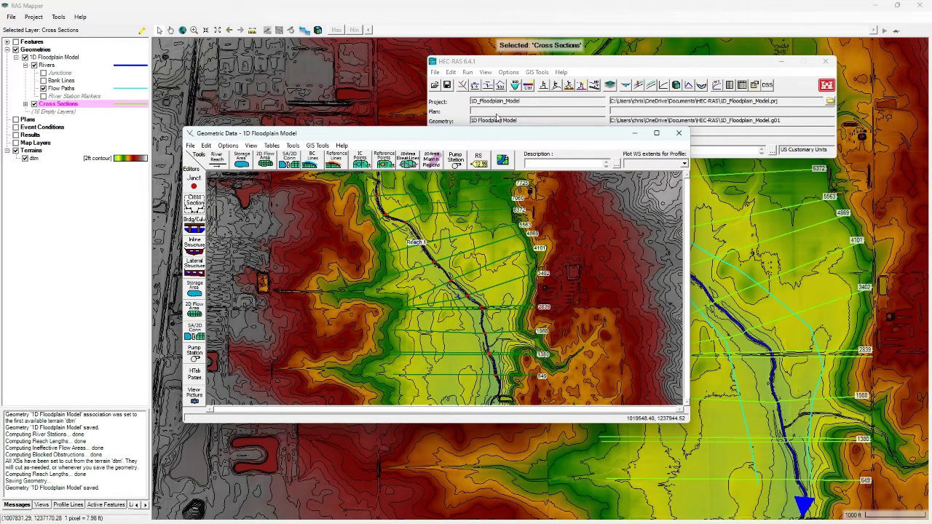
click(475, 88)
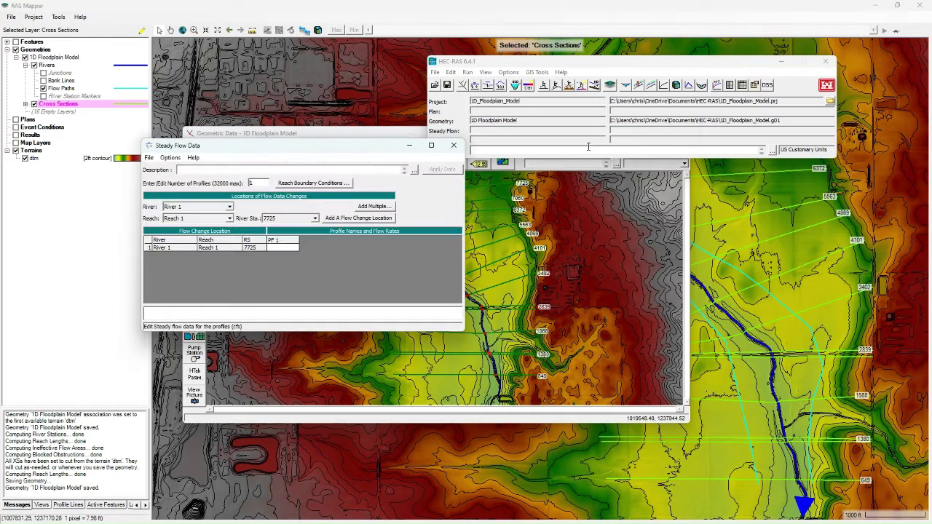
drag(328, 150, 419, 128)
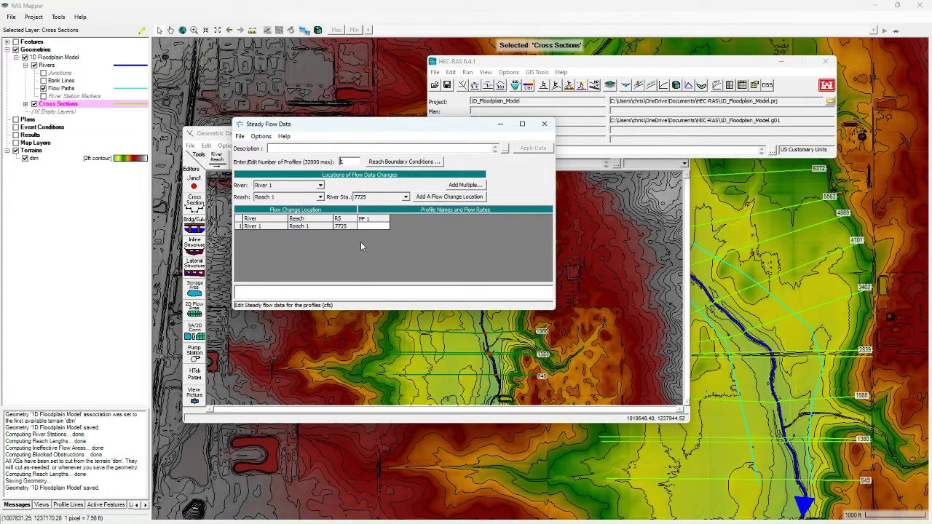
click(262, 136)
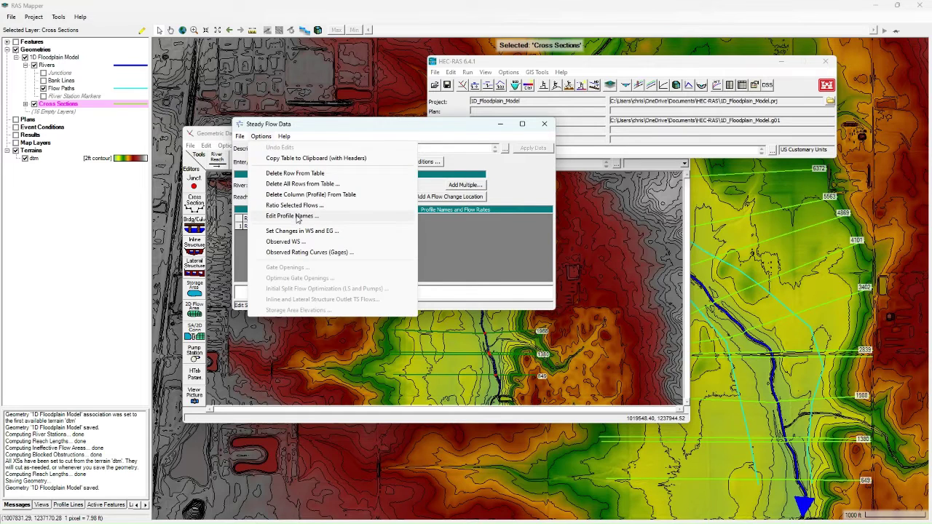
click(426, 140)
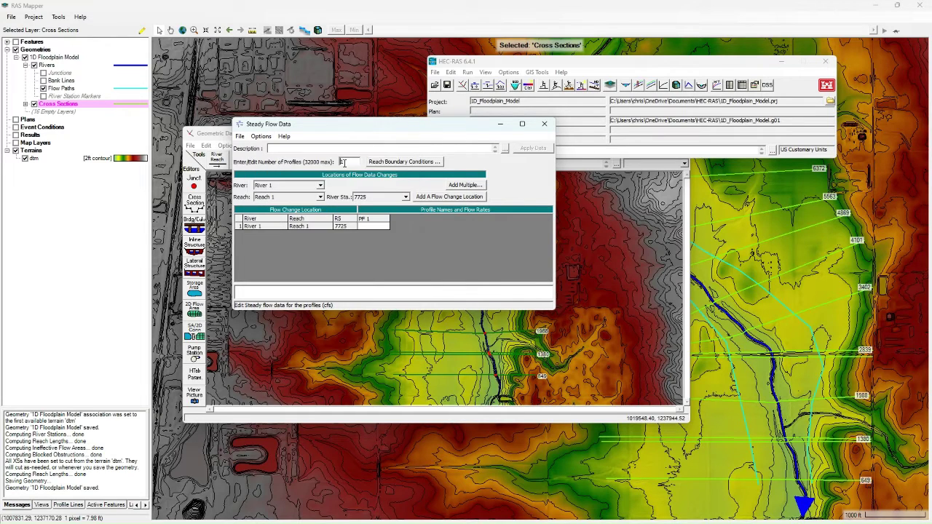
text(5)
click(414, 251)
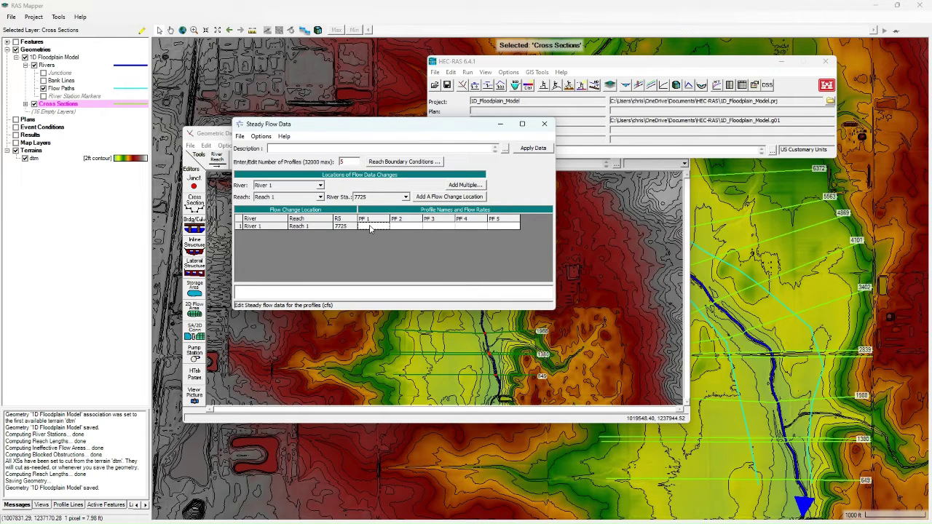
Enter flows of 100, 250, 500, 1000 and 2000 for PF 1 to PF 5 at river station 7725 and apply them.
text(100)
key(Tab)
key(Tab)
key(Tab)
key(Tab)
click(533, 148)
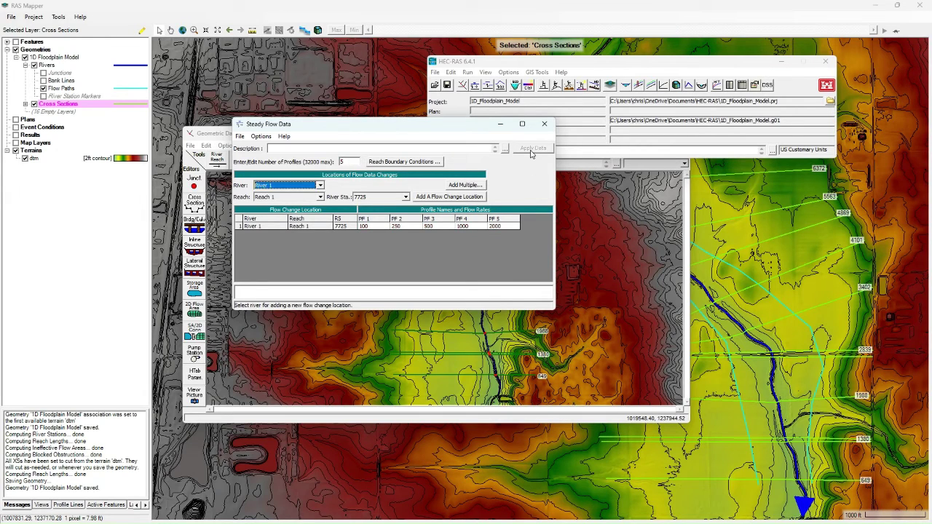
Save the steady flow data under the title 1D Floodplain Flows and close its editor.
click(246, 138)
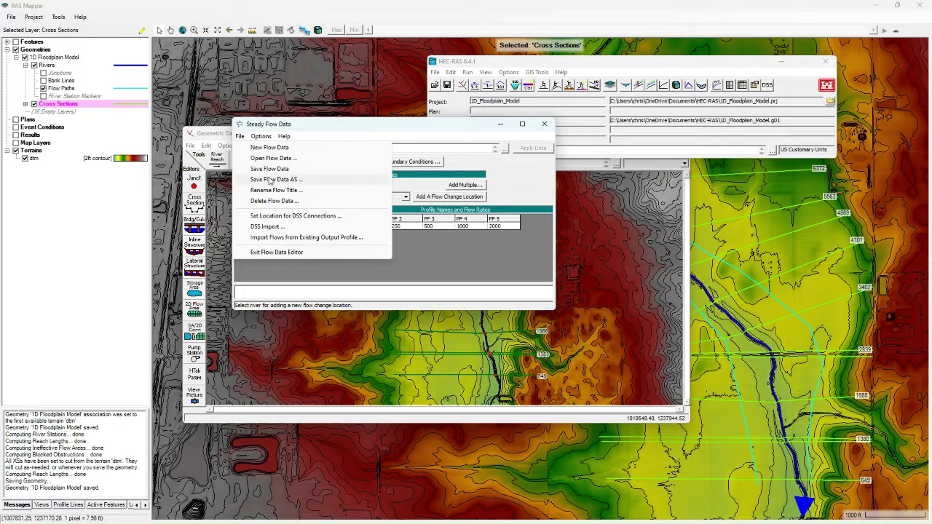
click(313, 180)
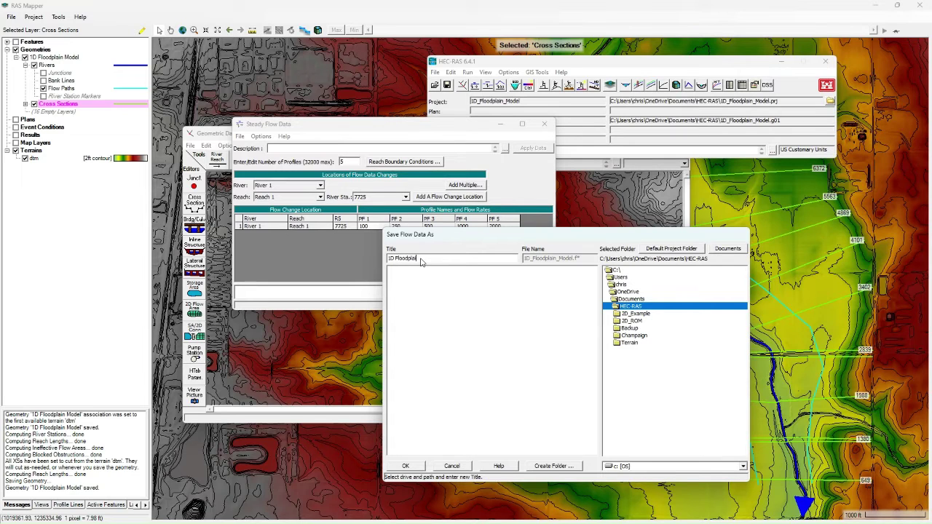
key(Return)
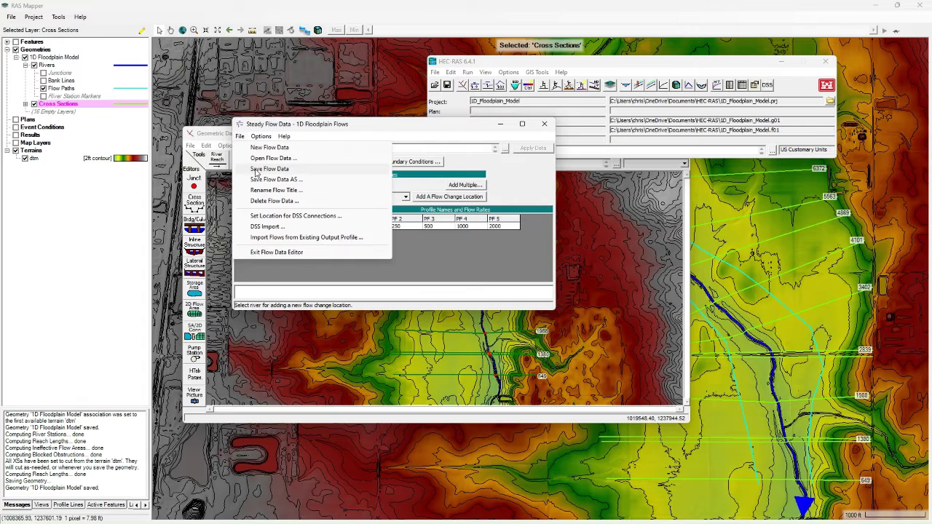
click(256, 170)
click(544, 124)
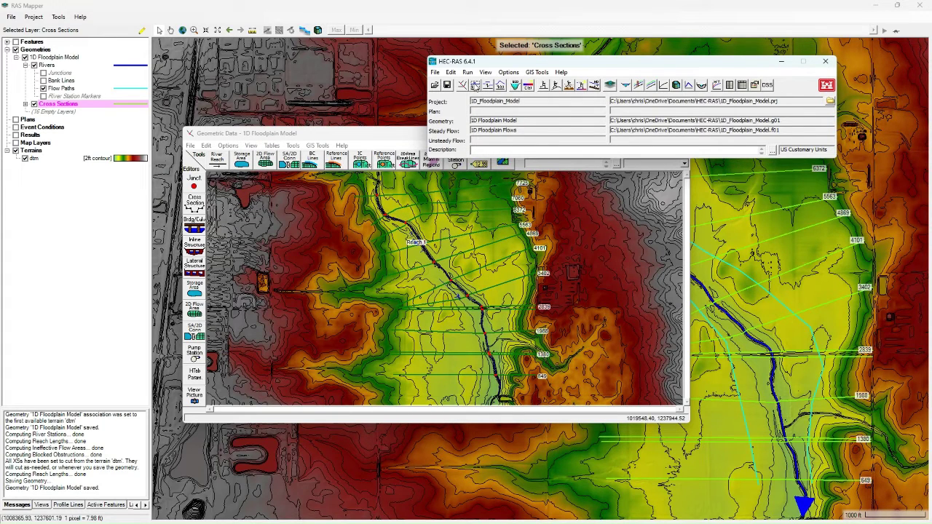
Set the downstream boundary of Reach 1 to normal depth with slope 0.0025 for all profiles and save the flow data.
click(475, 85)
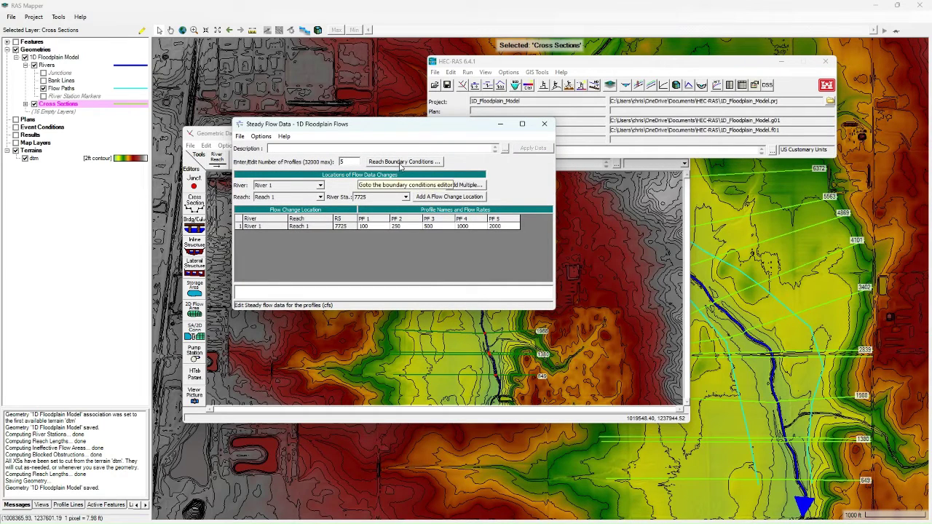
click(398, 164)
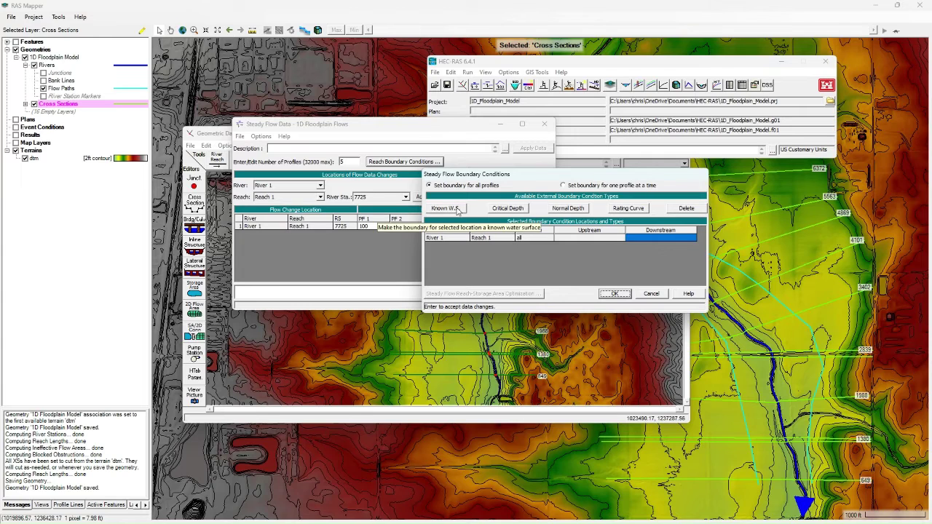
click(577, 211)
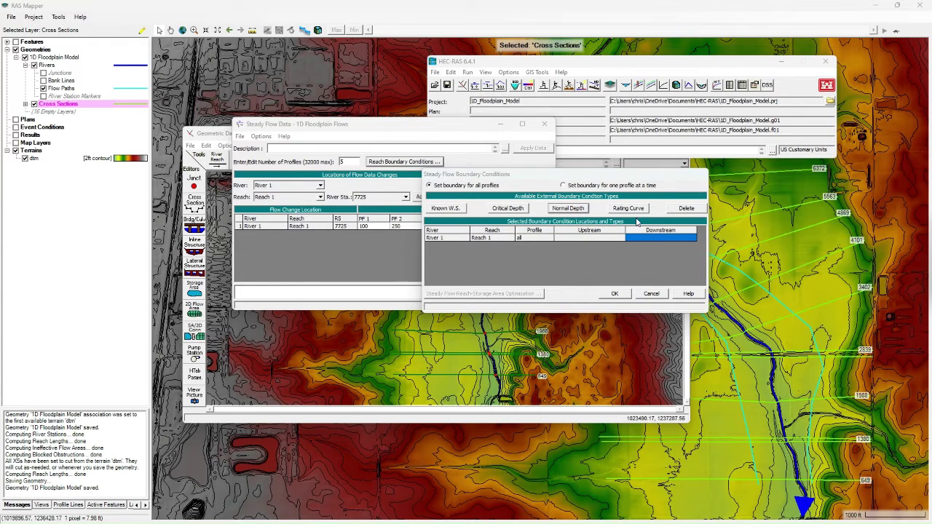
drag(920, 228, 705, 194)
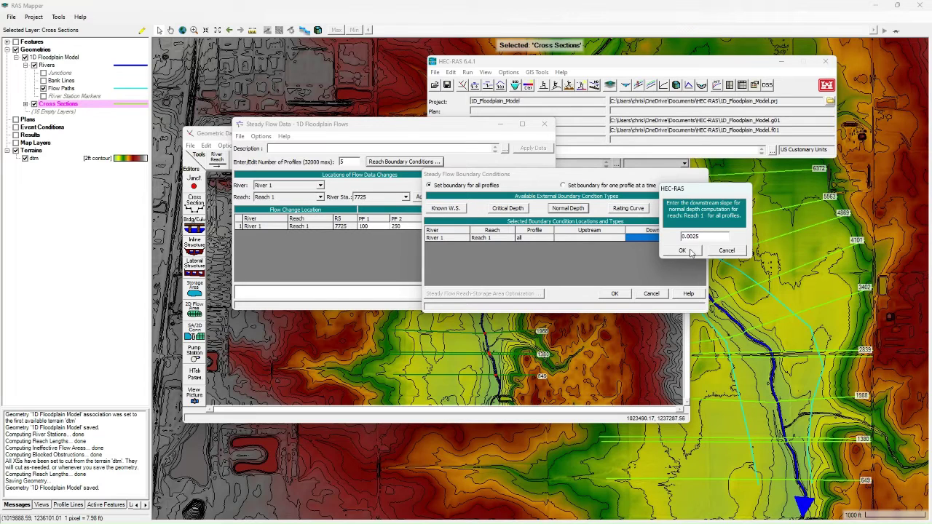
click(690, 251)
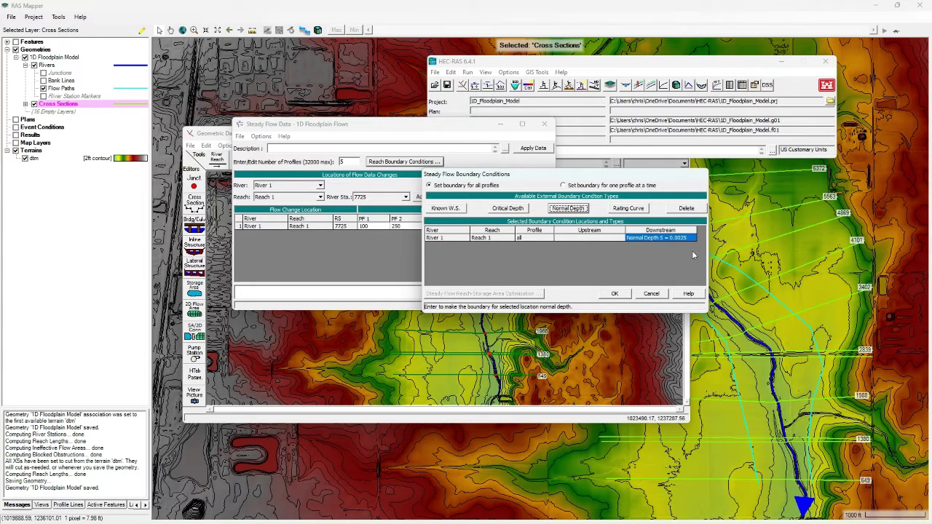
click(614, 295)
click(240, 136)
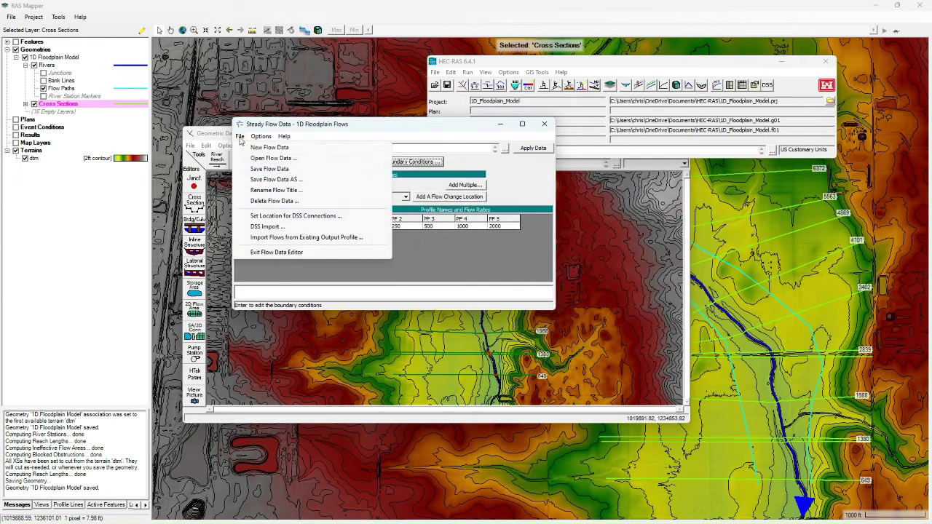
click(254, 169)
click(544, 124)
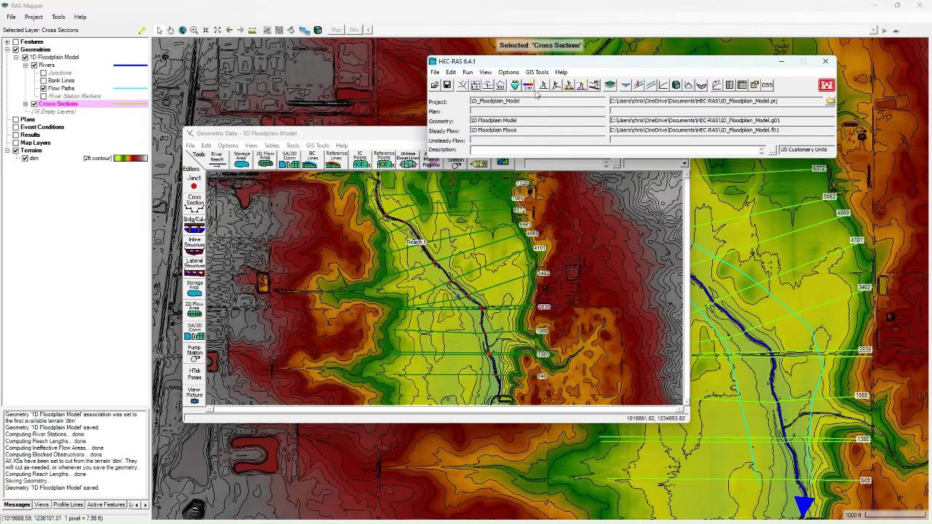
Save a steady flow analysis plan titled 1D Floodplain with the short identifier 1D Floodplain.
click(542, 86)
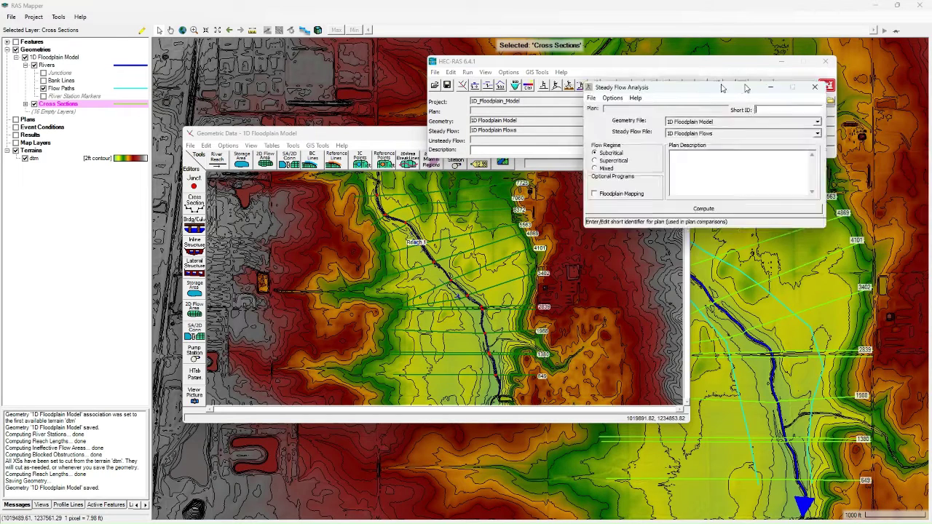
click(411, 97)
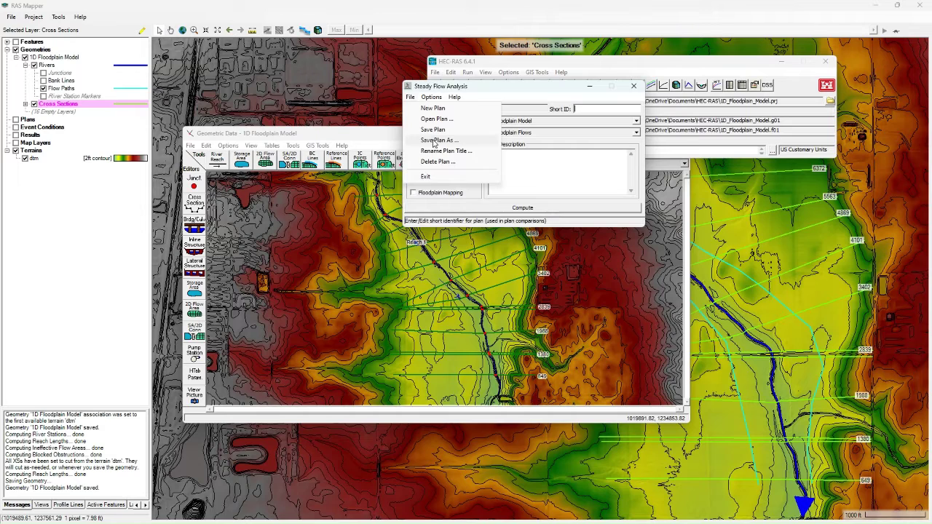
click(435, 140)
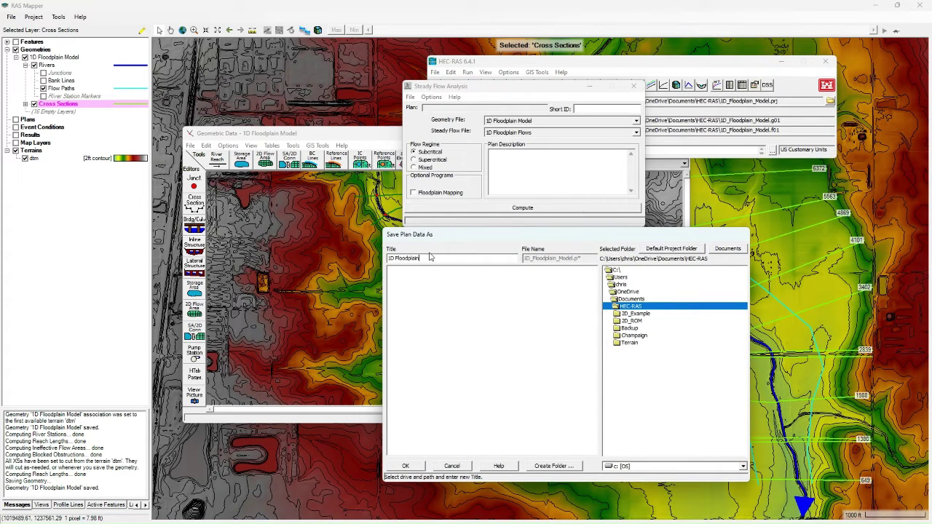
key(Return)
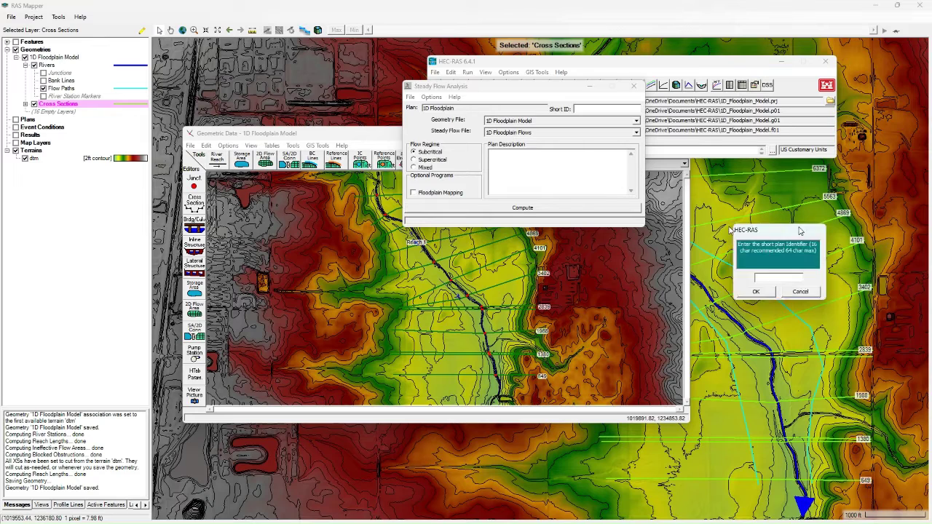
text(1D Floodplain)
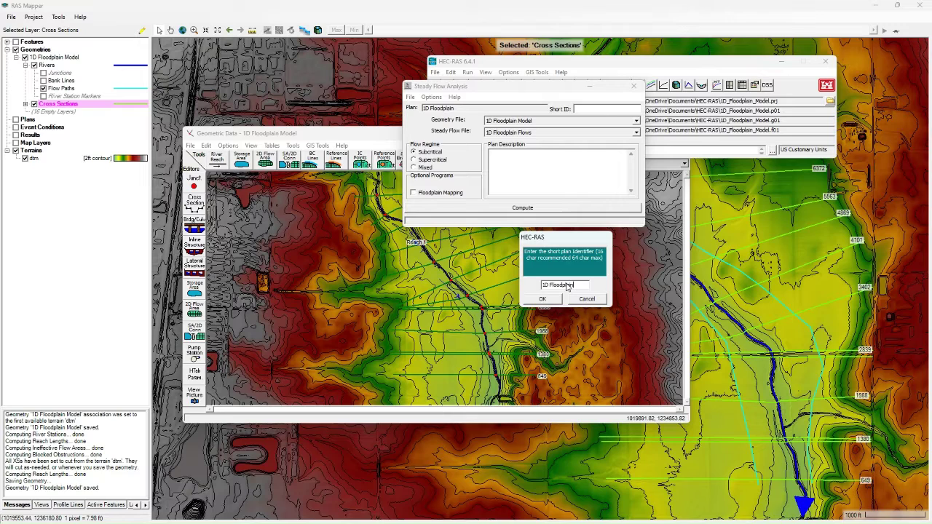
key(Return)
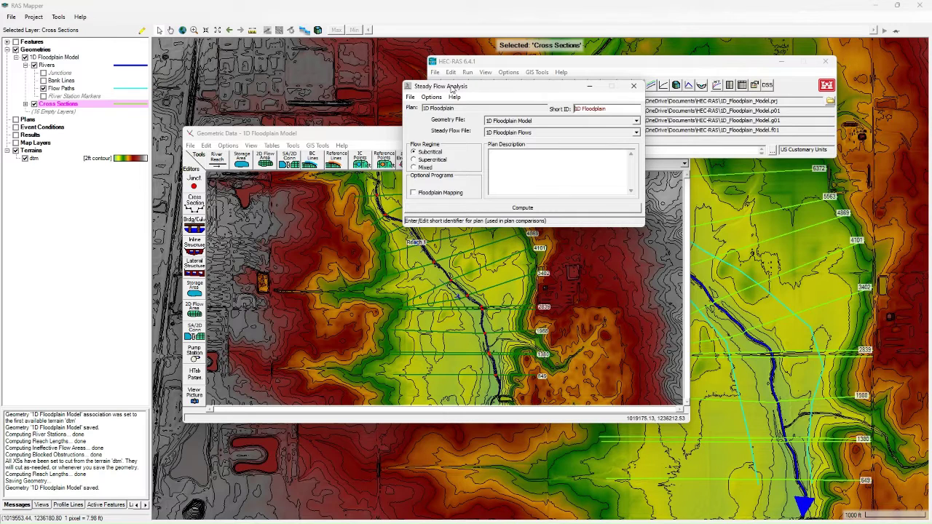
Try to compute the 1D Floodplain steady flow plan with the subcritical regime, and close the computation and analysis windows.
click(410, 97)
click(437, 130)
click(501, 208)
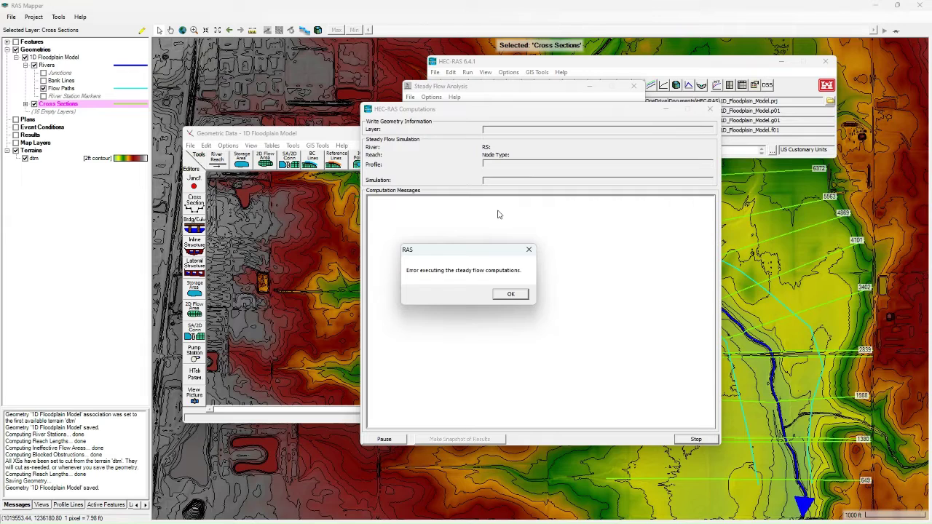
click(510, 295)
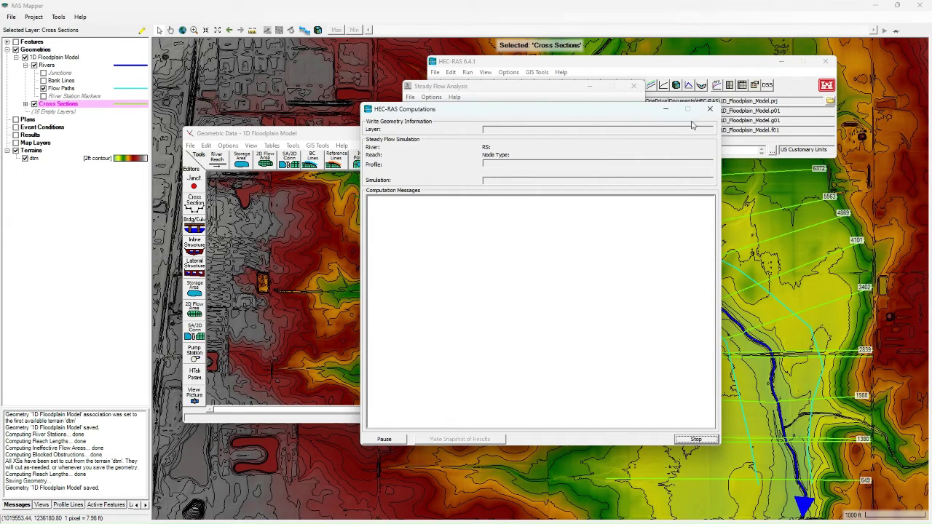
click(710, 109)
click(634, 86)
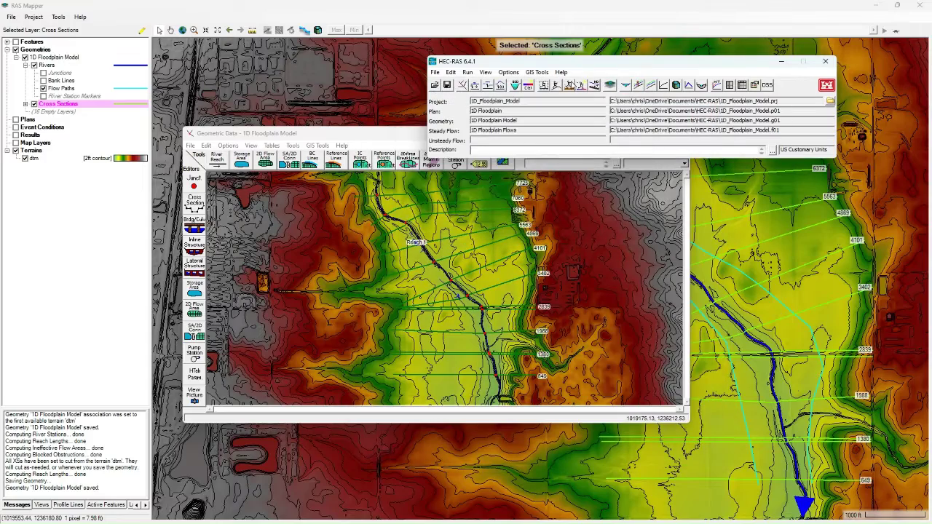
Minimize RAS Mapper, run the 1D Floodplain steady flow computation, and close the computations window.
click(384, 130)
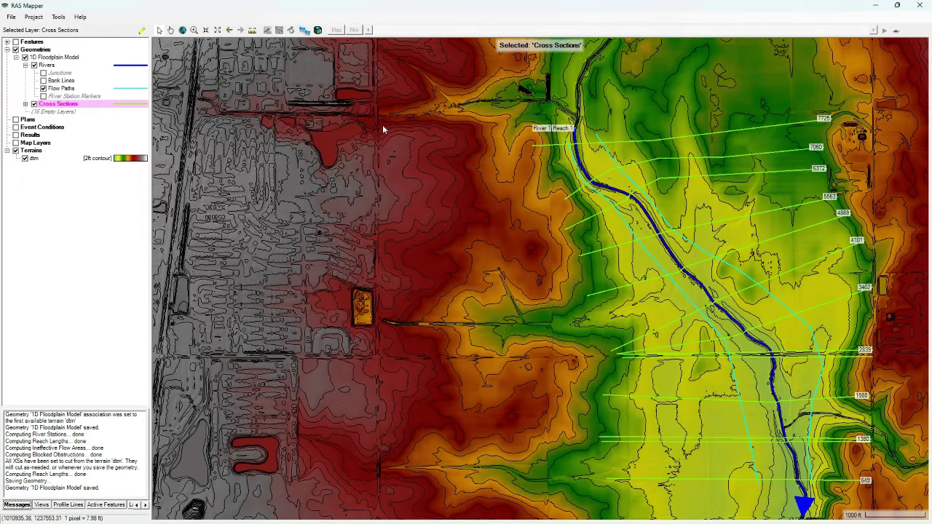
click(877, 5)
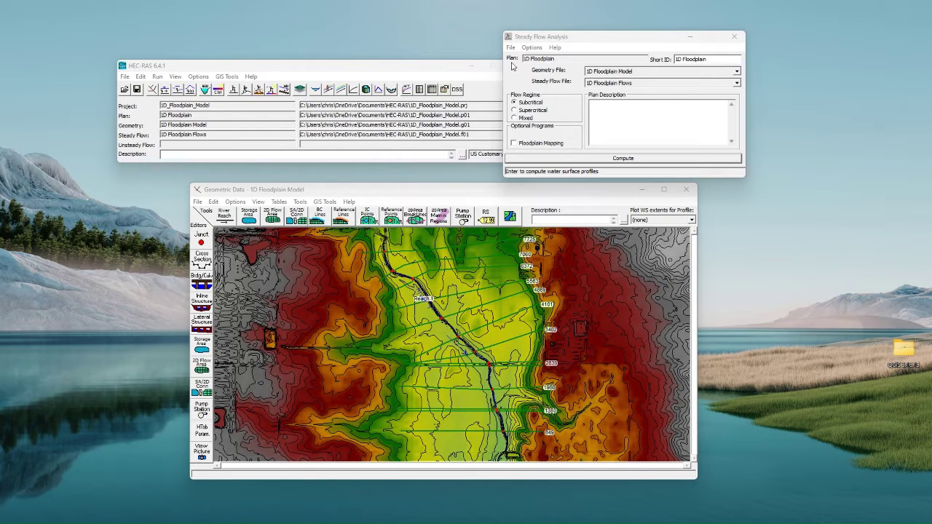
click(573, 158)
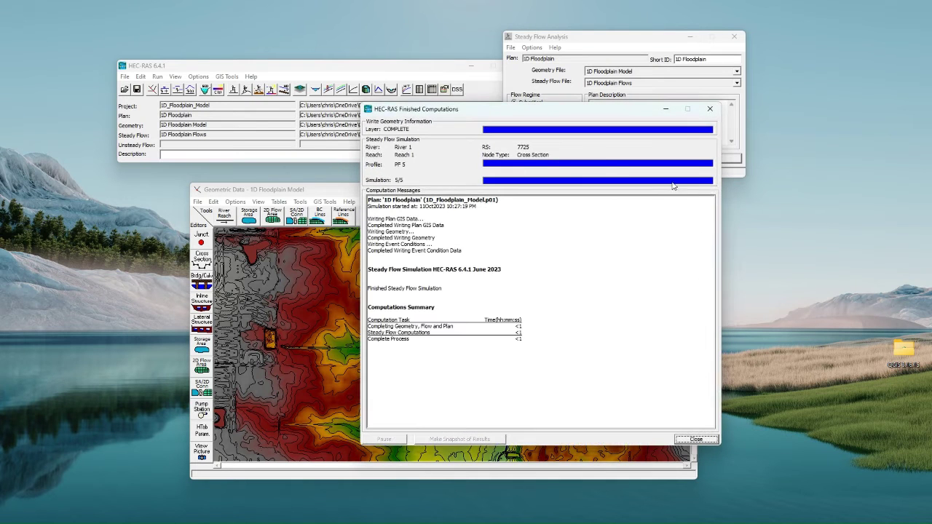
click(711, 110)
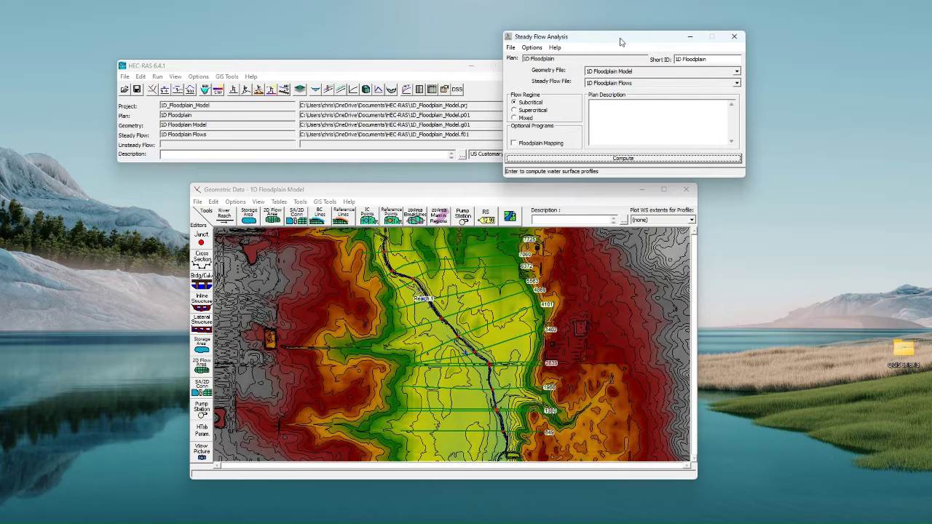
View the water surface profile plot for River 1 Reach 1, highlight the PF 1 profile, and close the plot.
drag(621, 42, 726, 44)
drag(412, 69, 490, 38)
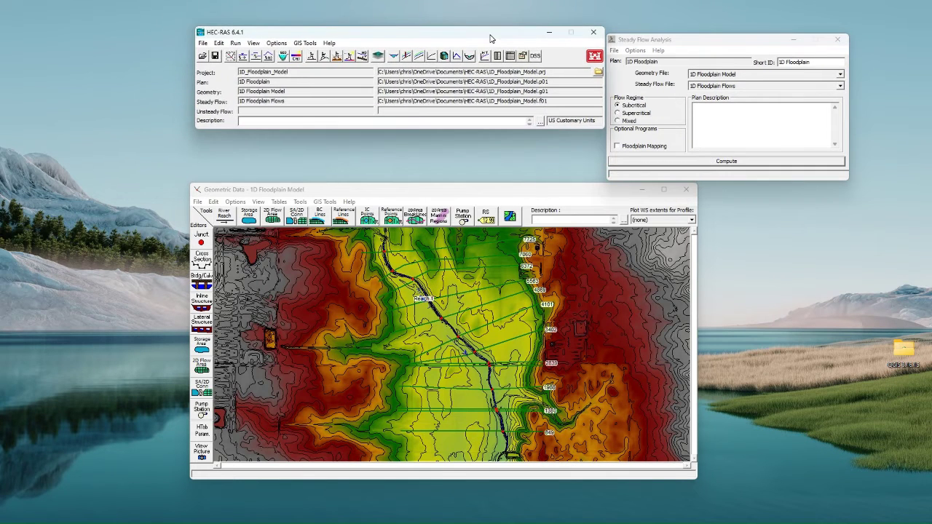
click(408, 57)
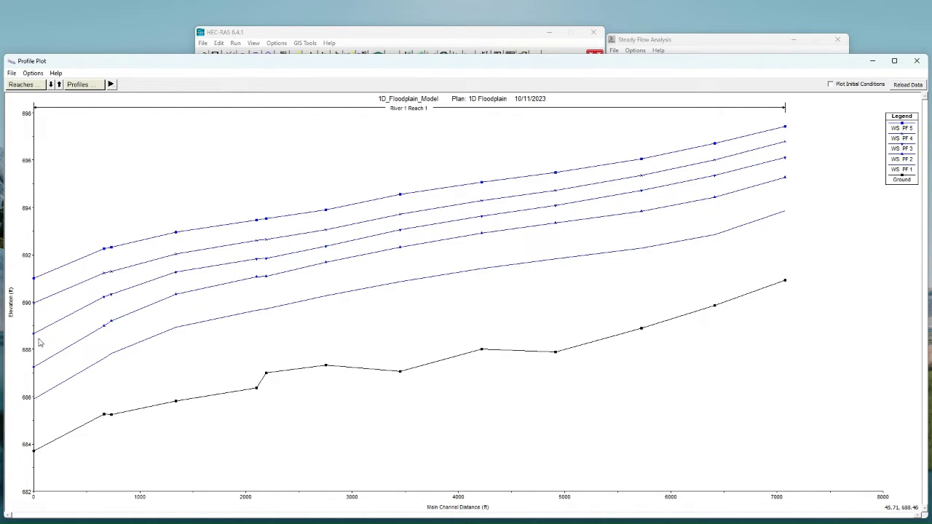
click(917, 170)
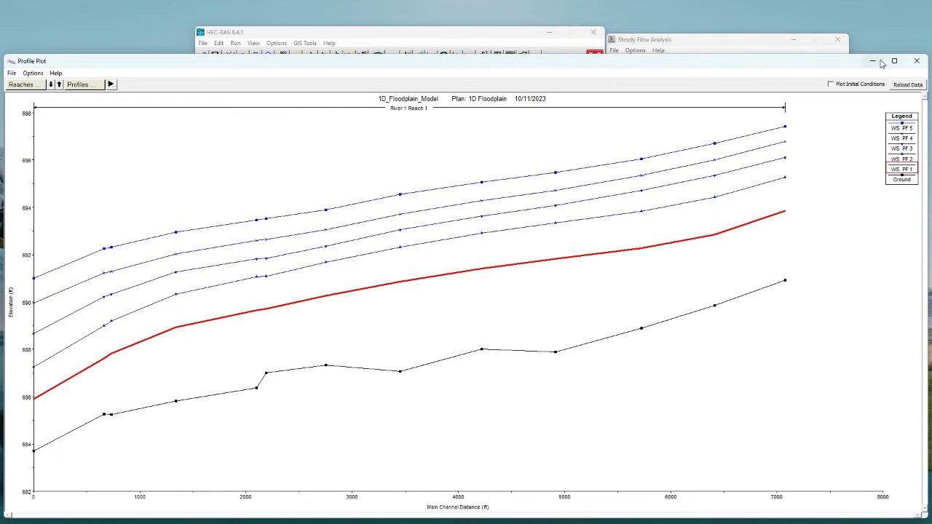
click(916, 61)
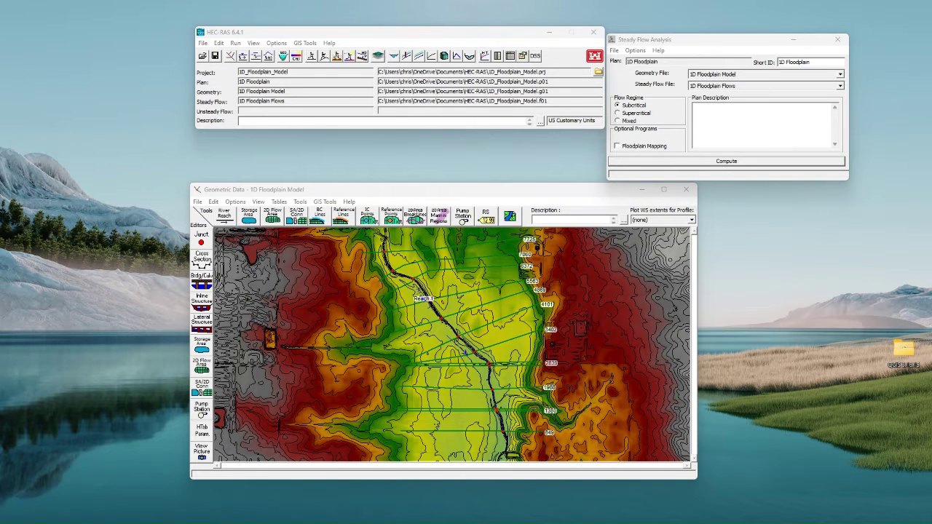
Open RAS Mapper, display the Depth layer of the 1D Floodplain results, and hide the rivers' flow paths.
drag(748, 69, 404, 75)
double_click(404, 75)
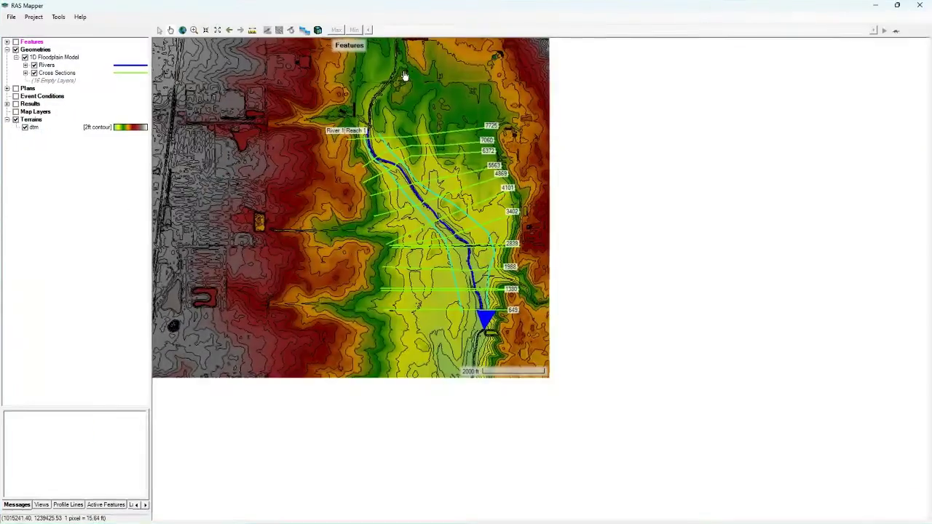
click(7, 104)
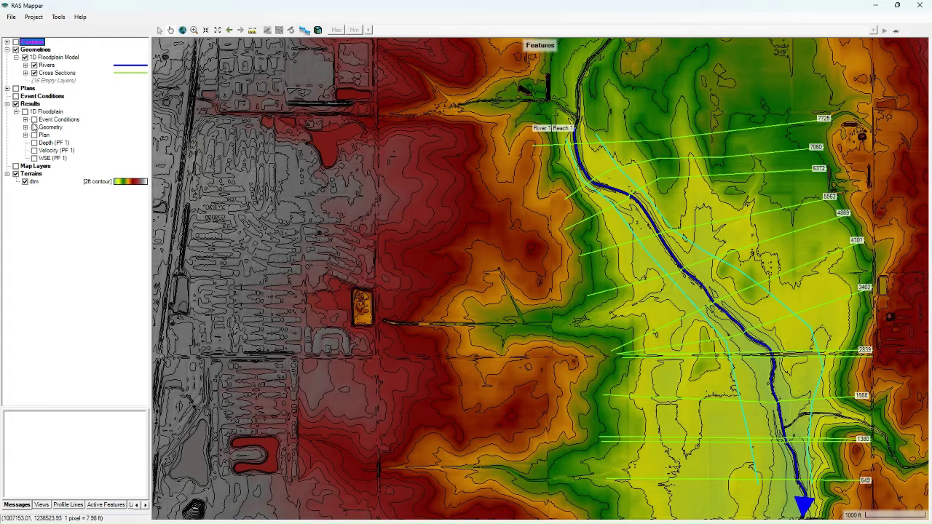
click(34, 143)
click(48, 144)
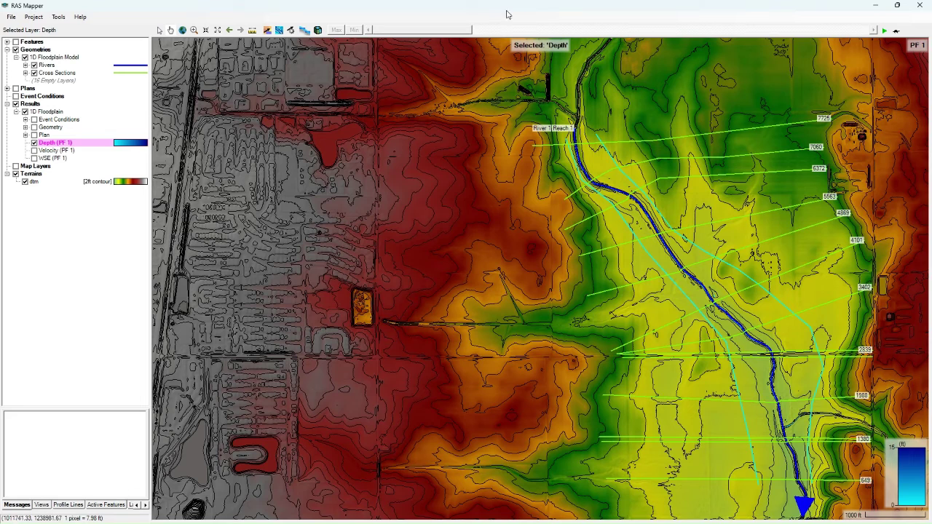
click(26, 66)
click(43, 89)
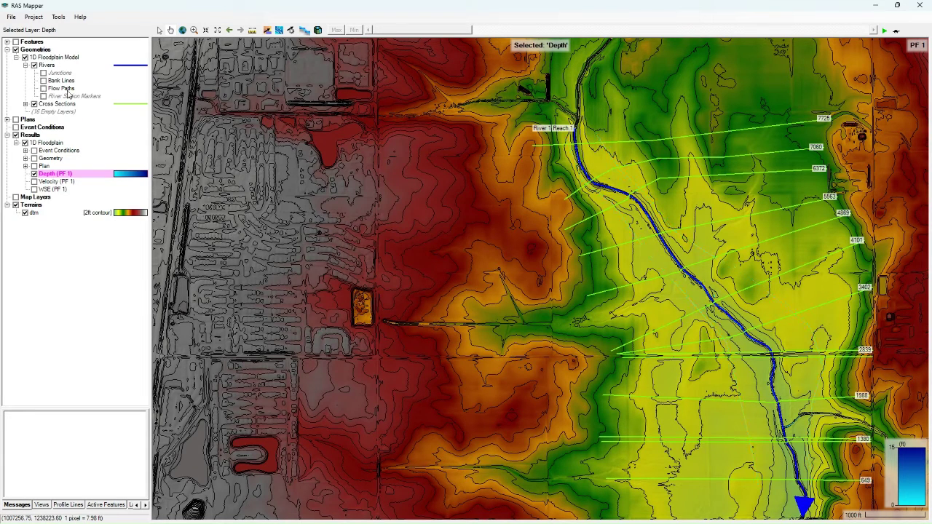
Step the depth map through the flow profiles from PF 1 to PF 5 and compare the inundated areas.
scroll(660, 241, up, 4)
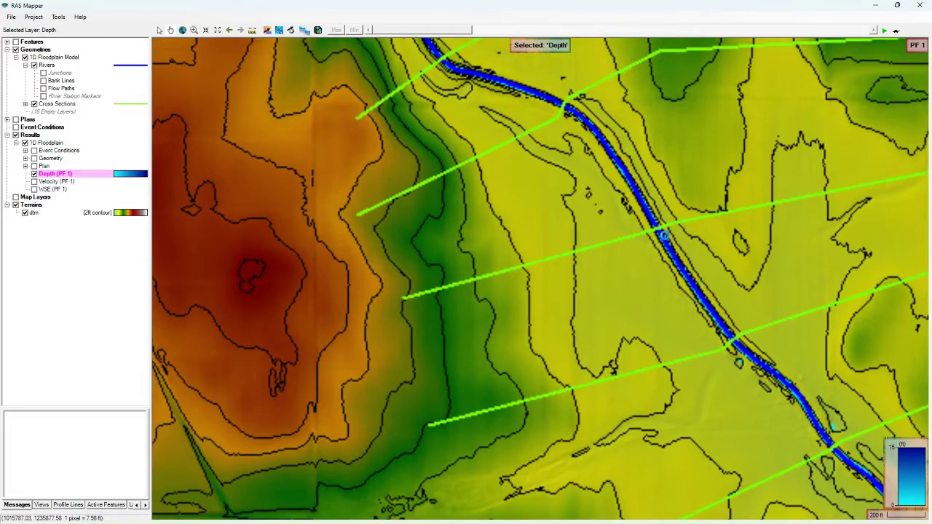
scroll(664, 240, down, 3)
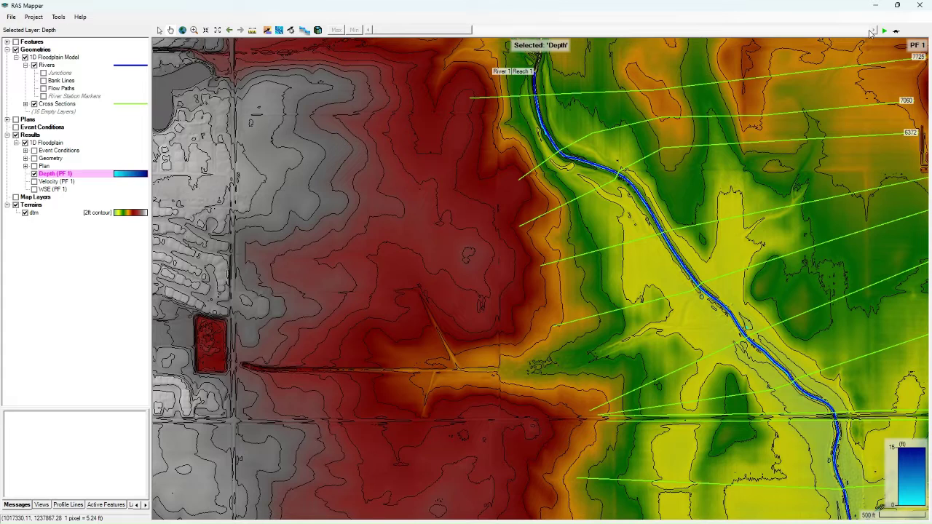
click(874, 31)
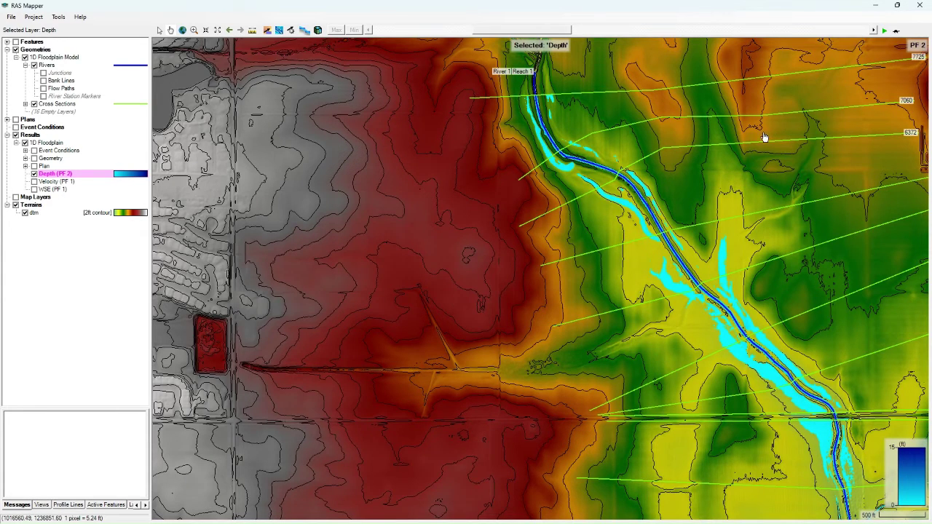
drag(766, 139, 644, 110)
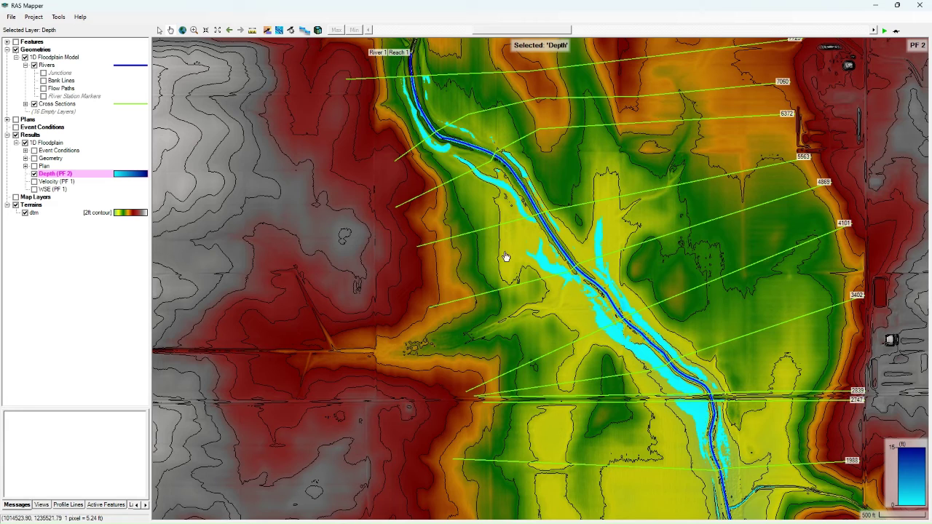
click(873, 31)
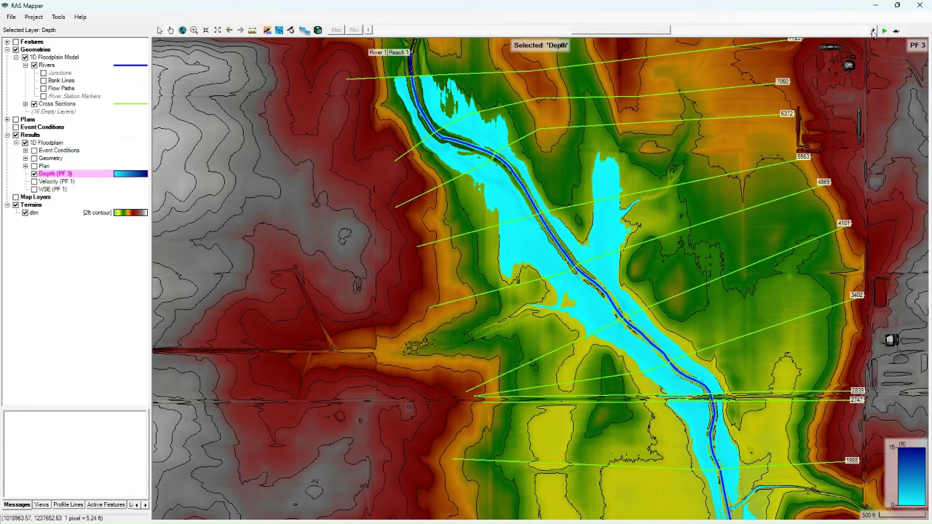
click(874, 31)
click(874, 31)
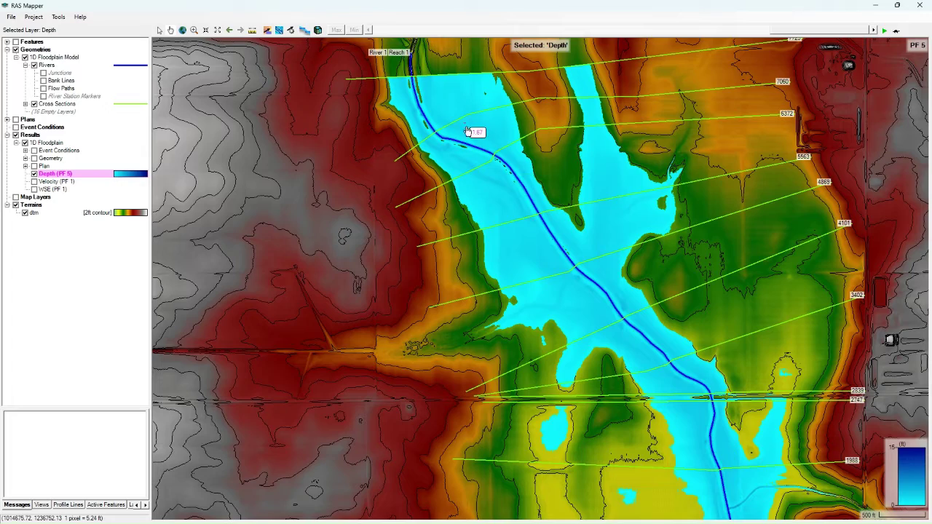
Examine the PF 5 inundation extent and depths along Reach 1, from cross section 7725 down to 649.
drag(645, 359, 523, 216)
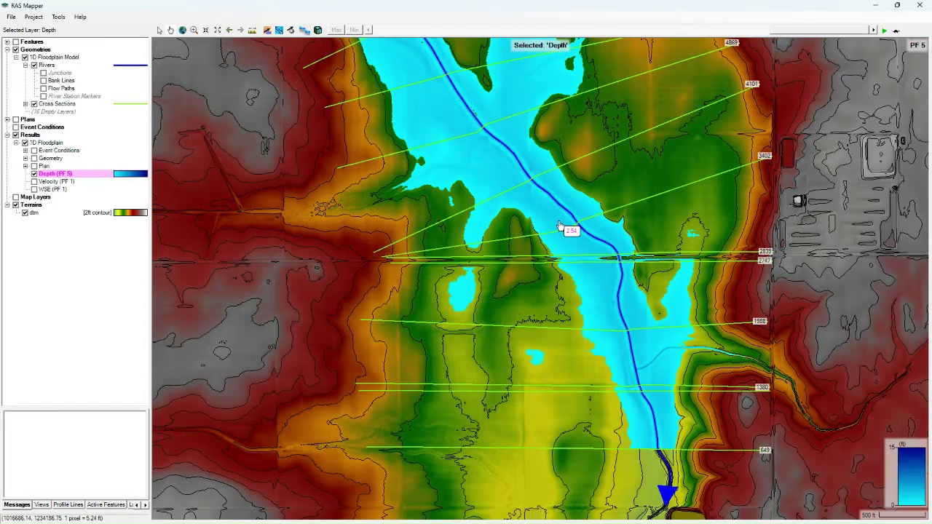
drag(301, 150, 437, 297)
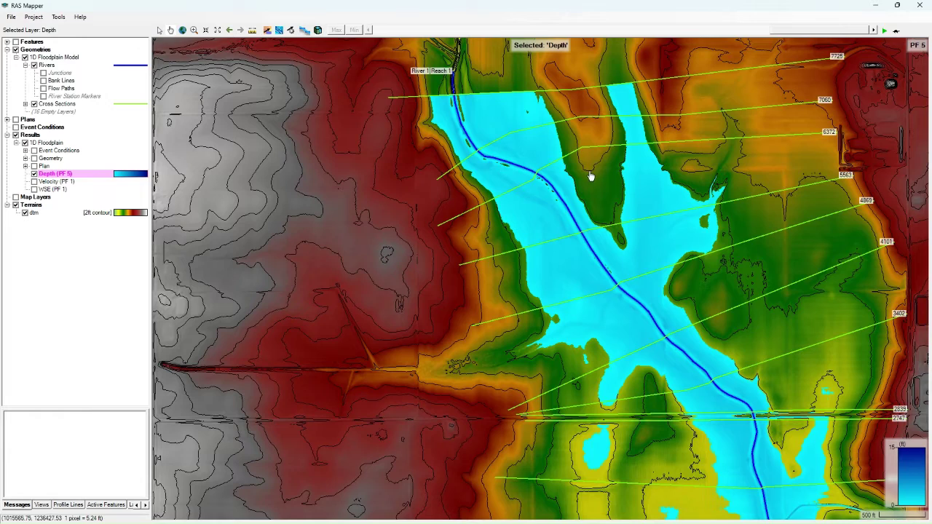
drag(609, 211, 514, 177)
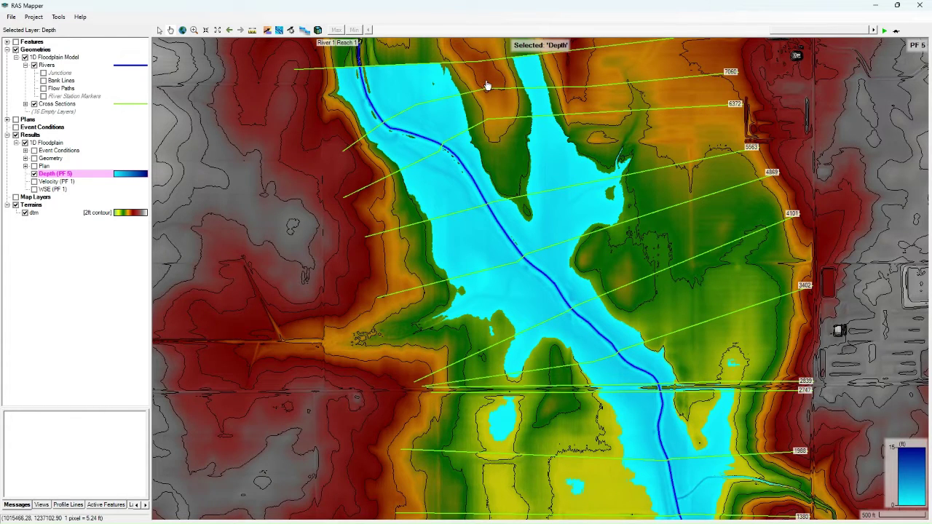
drag(488, 86, 507, 193)
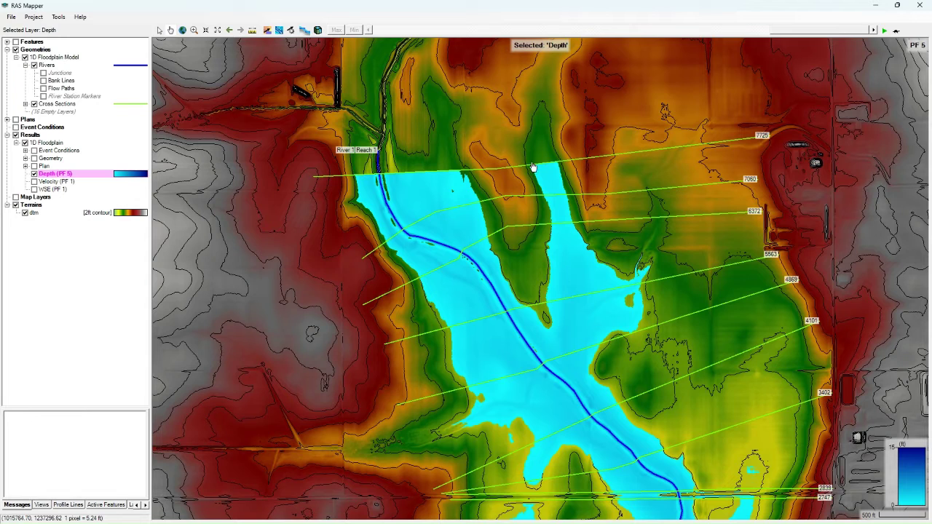
mouse_move(541, 177)
drag(416, 48, 423, 154)
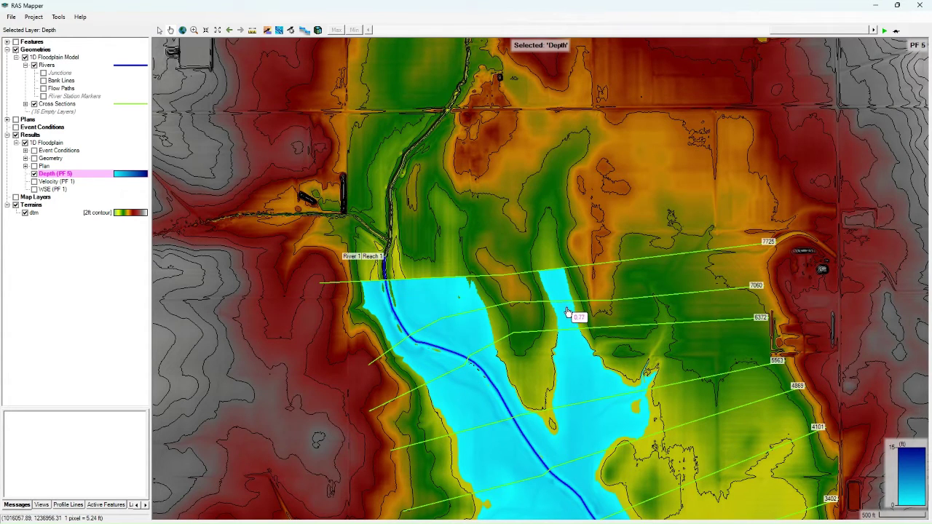
drag(568, 306, 574, 220)
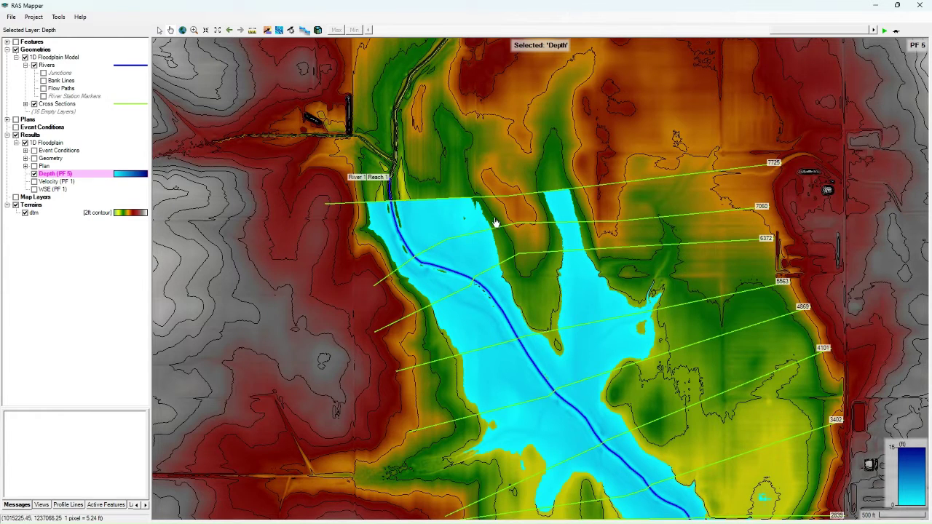
drag(536, 267, 487, 138)
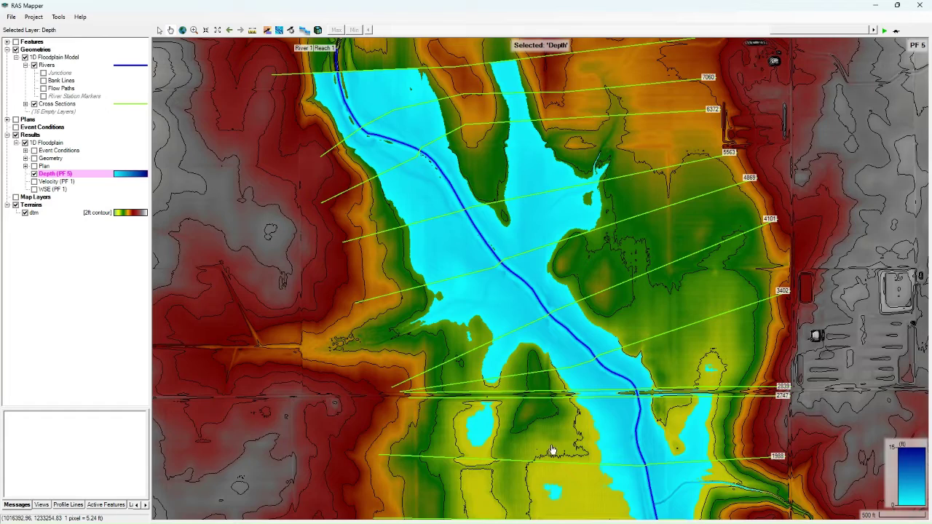
drag(573, 456, 497, 370)
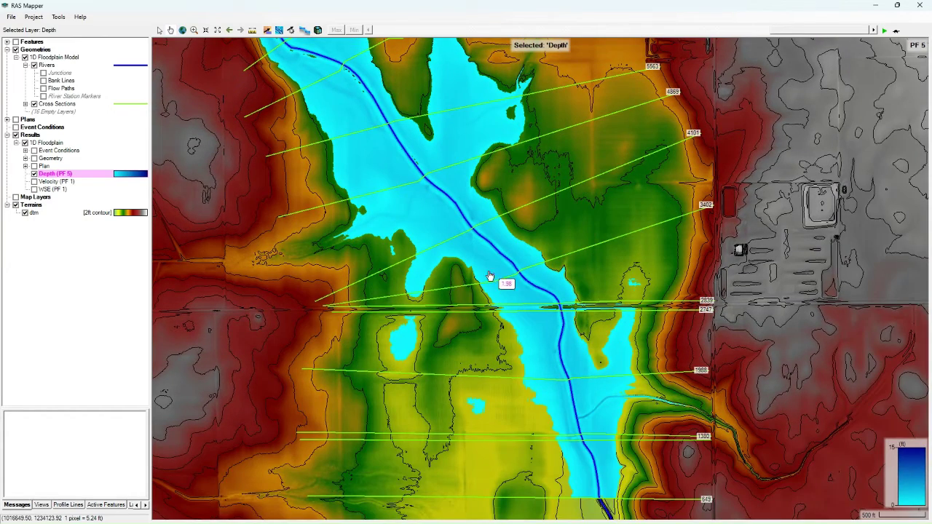
drag(439, 277, 486, 304)
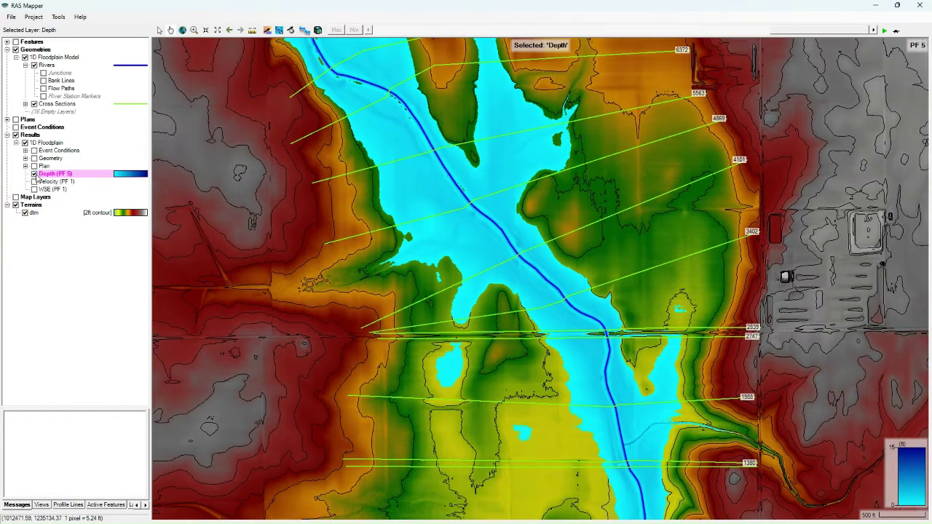
Replace the depth map with the WSE map for profile PF 5 and make its legend update with the view.
click(34, 174)
click(34, 189)
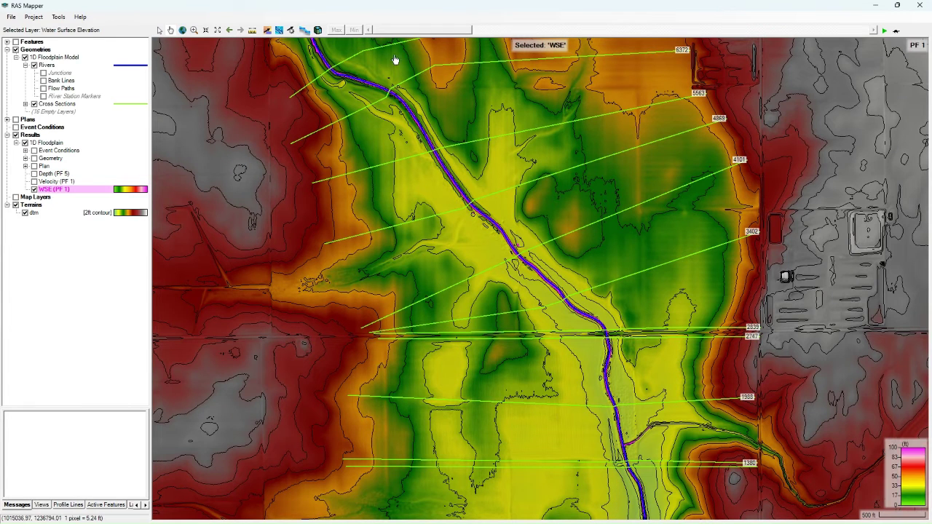
right_click(51, 193)
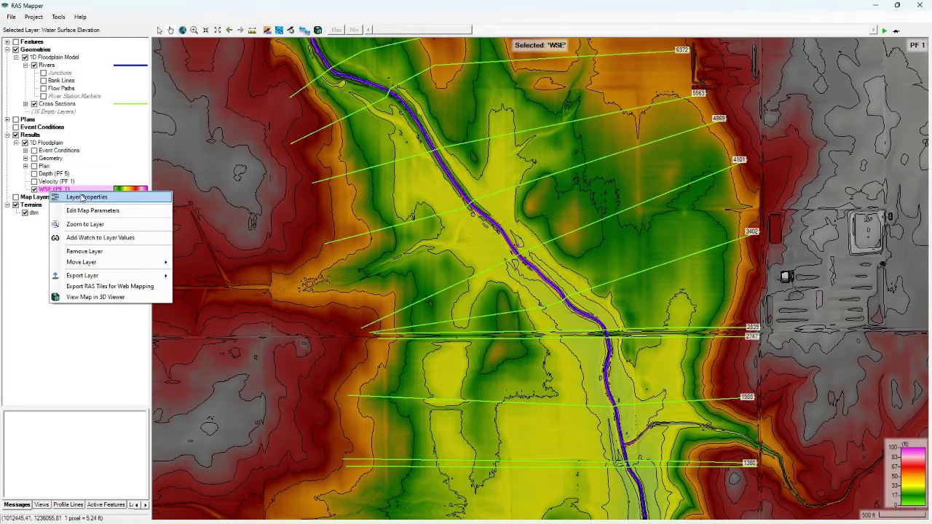
click(73, 196)
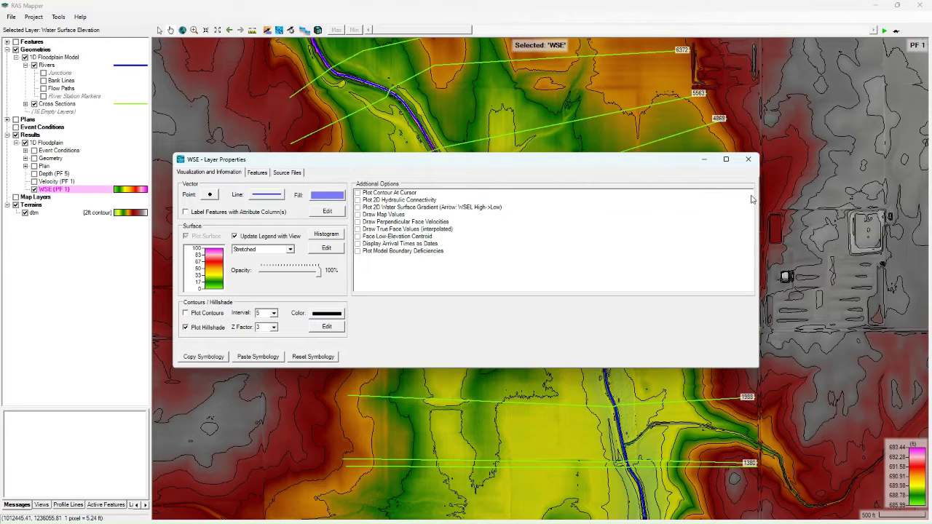
click(748, 159)
drag(454, 37, 803, 45)
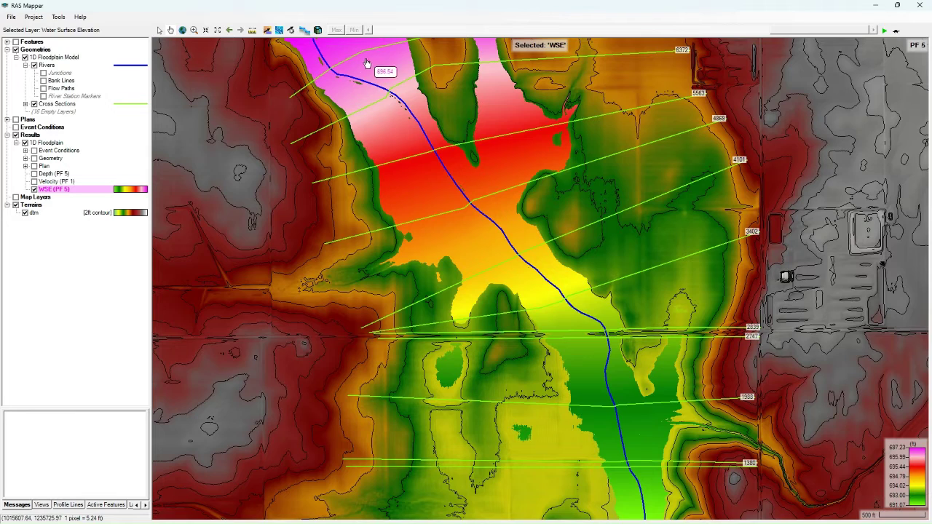
drag(350, 64, 447, 198)
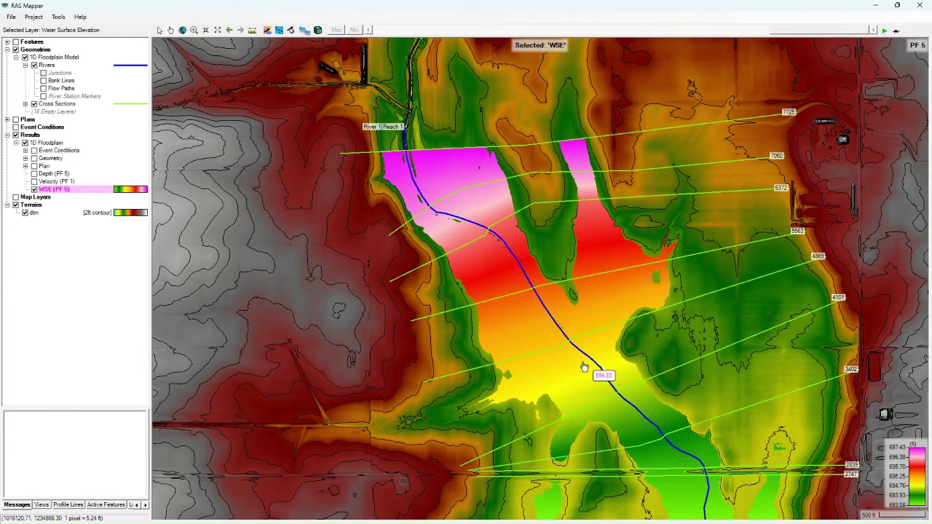
Examine the PF 5 water surface elevations along Reach 1, from the downstream cross sections back up to 7725.
drag(577, 296, 448, 78)
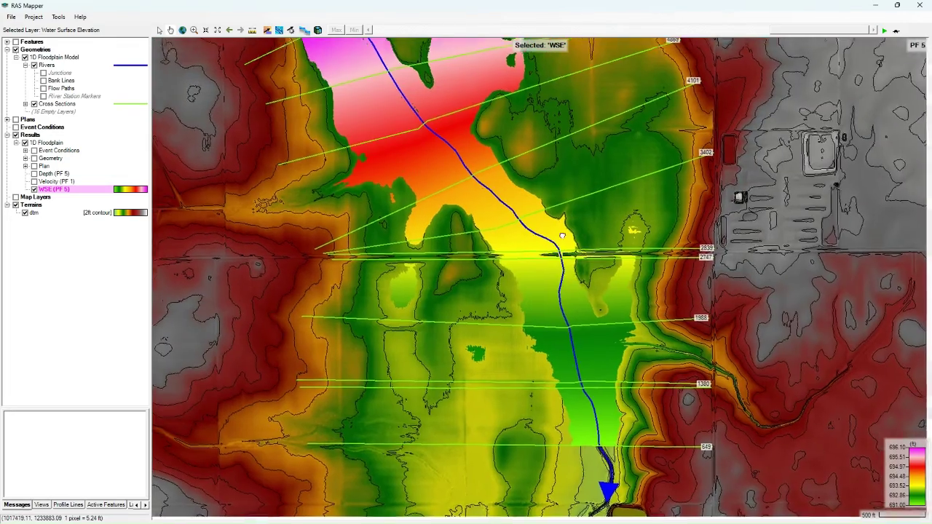
drag(583, 240, 513, 167)
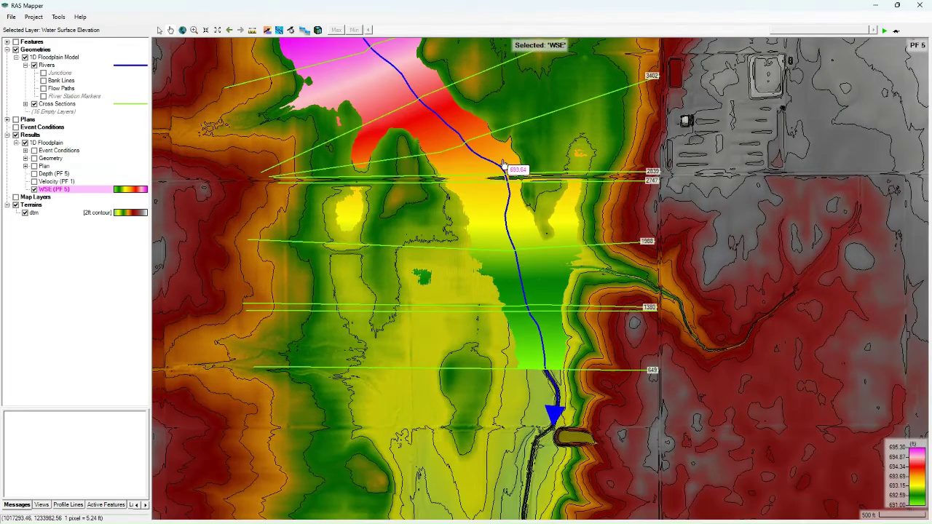
drag(441, 104, 558, 316)
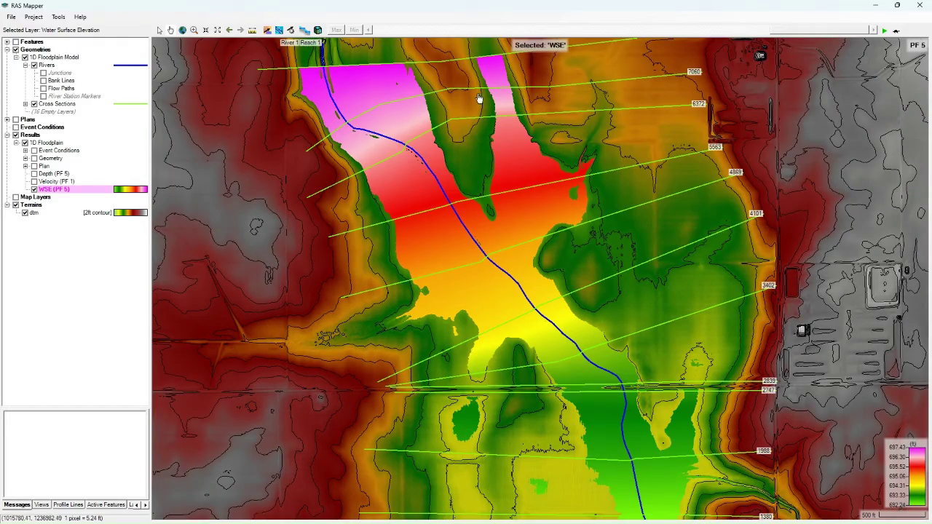
drag(480, 98, 529, 200)
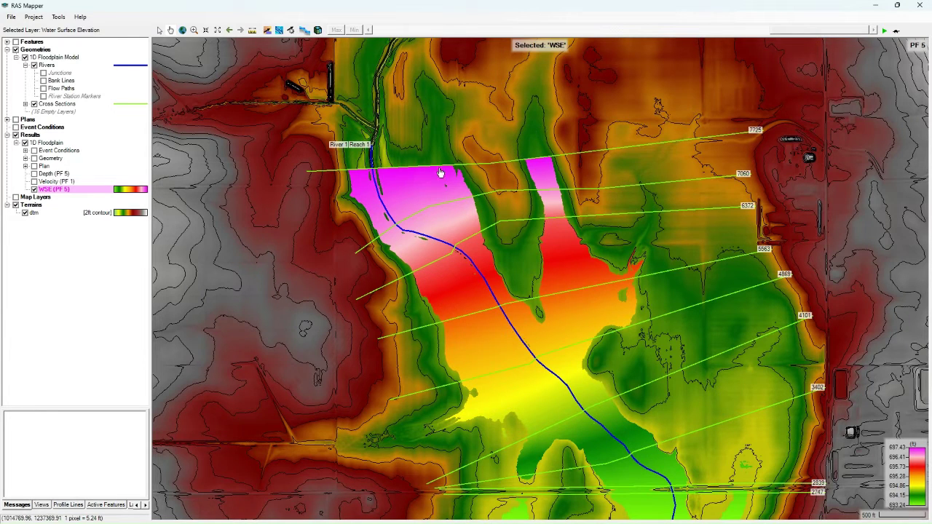
mouse_move(583, 267)
mouse_move(553, 167)
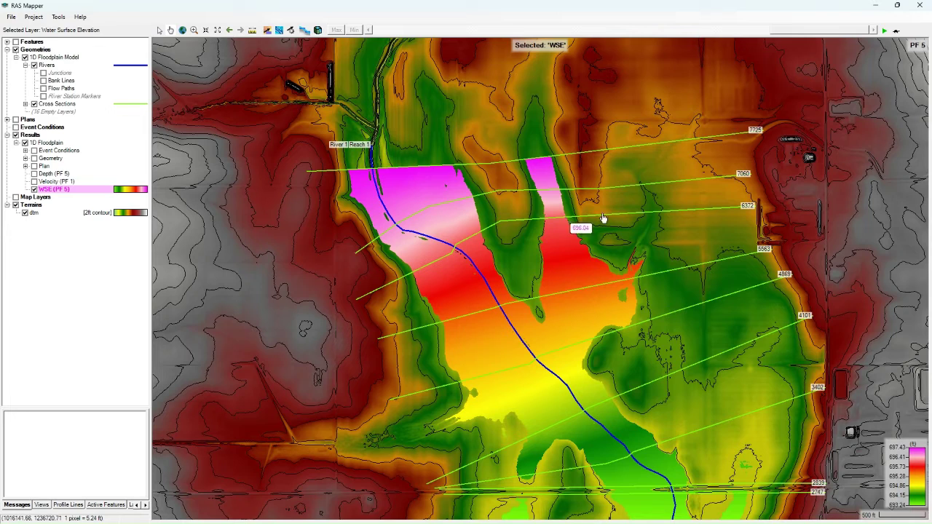
Switch from RAS Mapper to the Cross Section Output table, show profile PF 5 for station 7725, and review its warning.
click(875, 7)
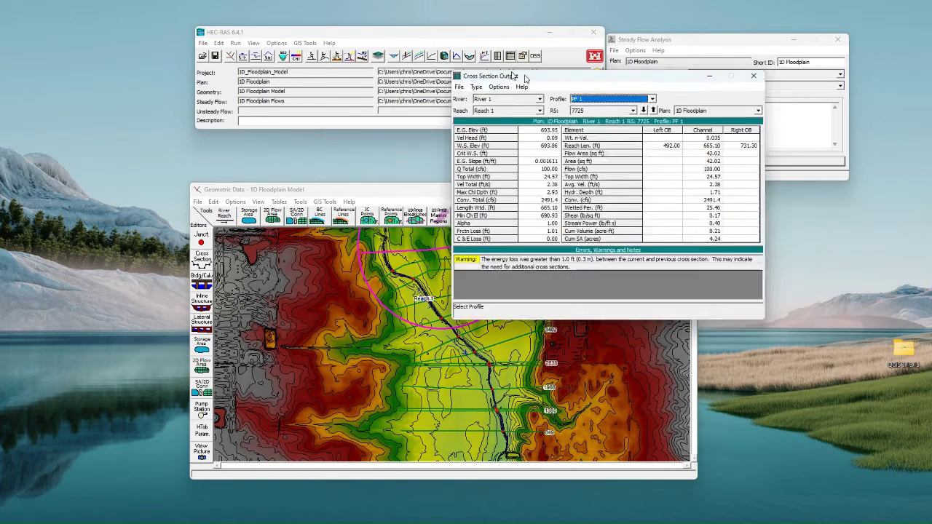
drag(527, 75, 400, 74)
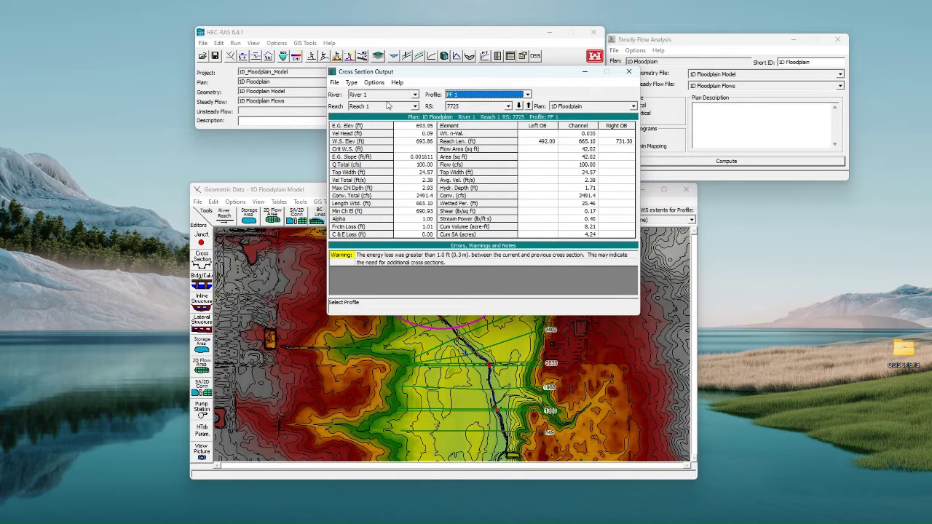
click(476, 97)
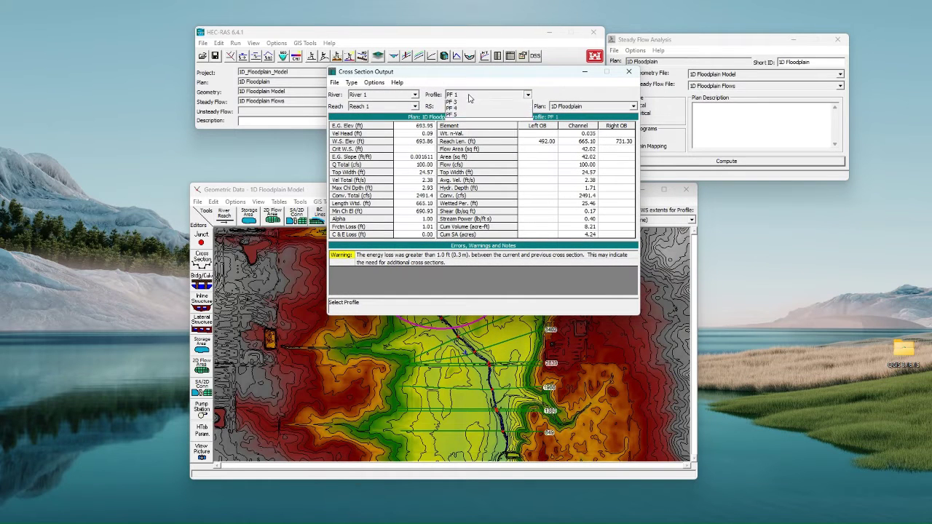
click(462, 131)
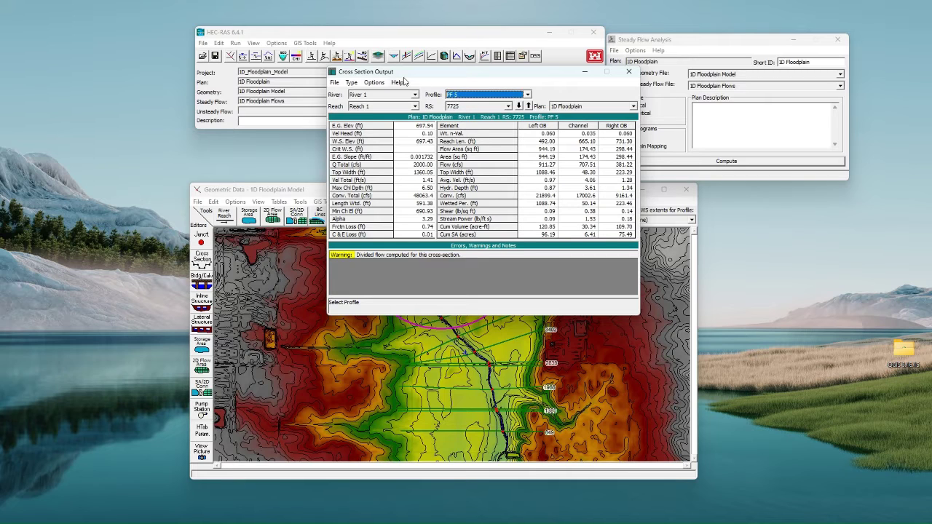
click(368, 258)
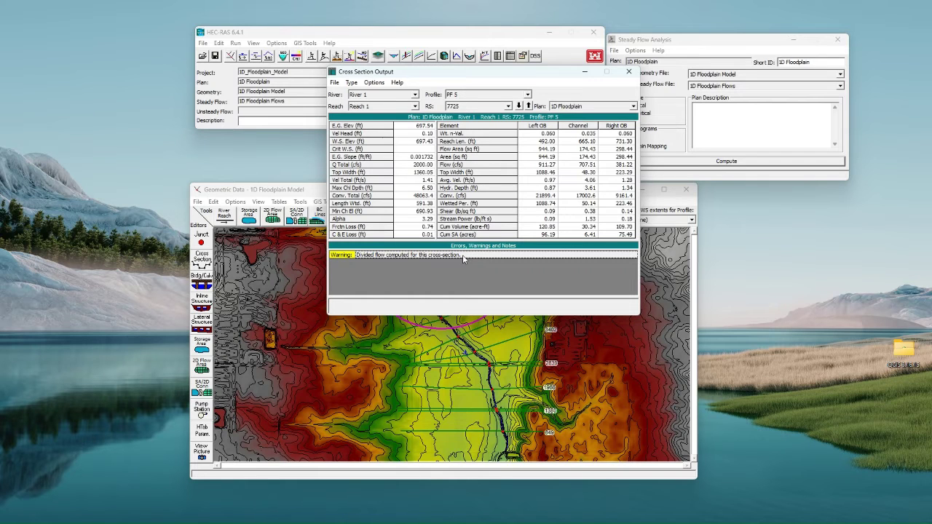
drag(501, 73, 519, 62)
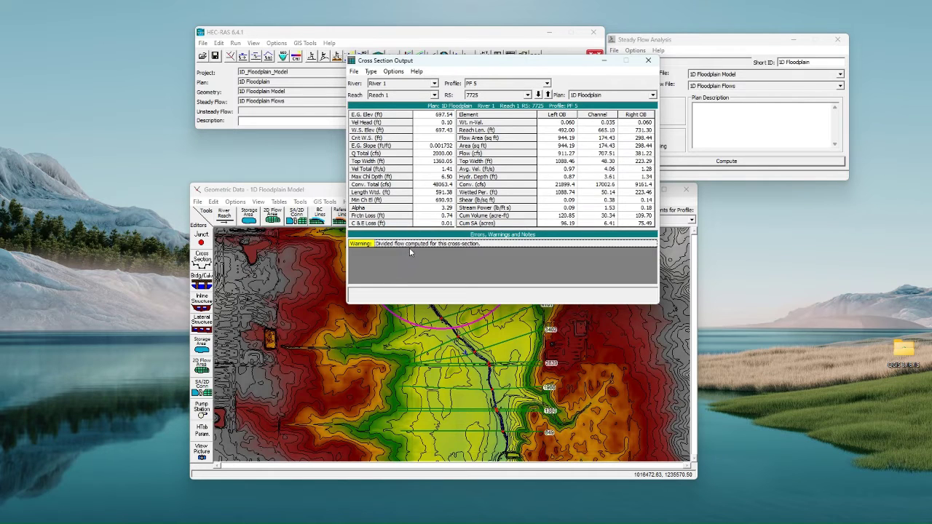
Step the PF 5 cross section output downstream from station 7060 to 649, reviewing the results and warnings.
click(539, 94)
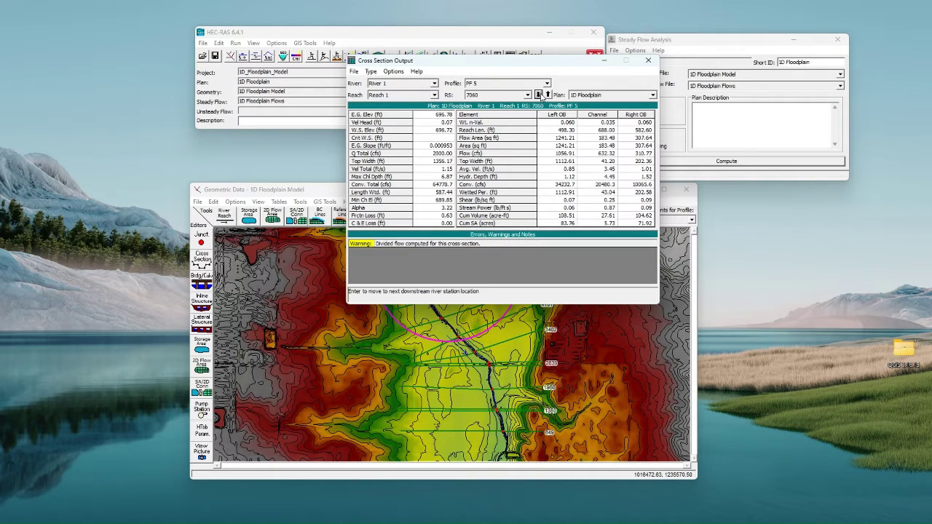
click(539, 95)
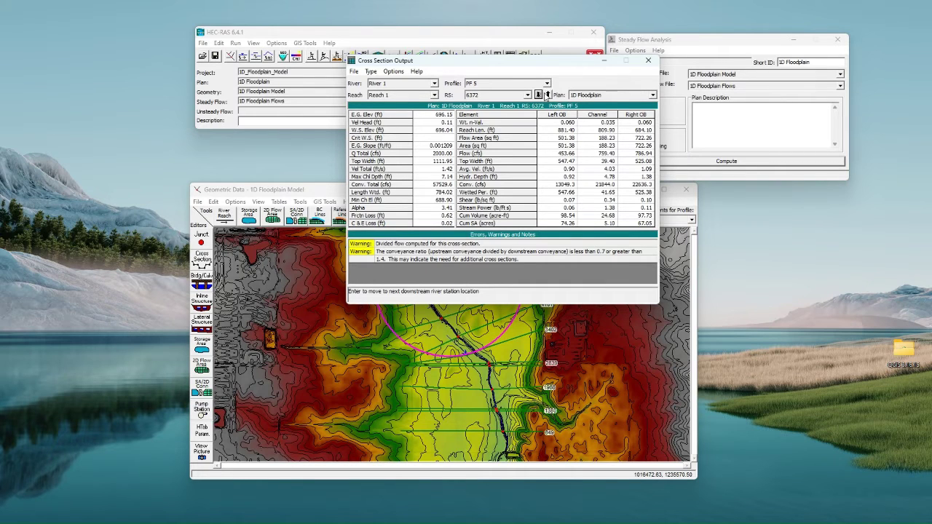
click(538, 94)
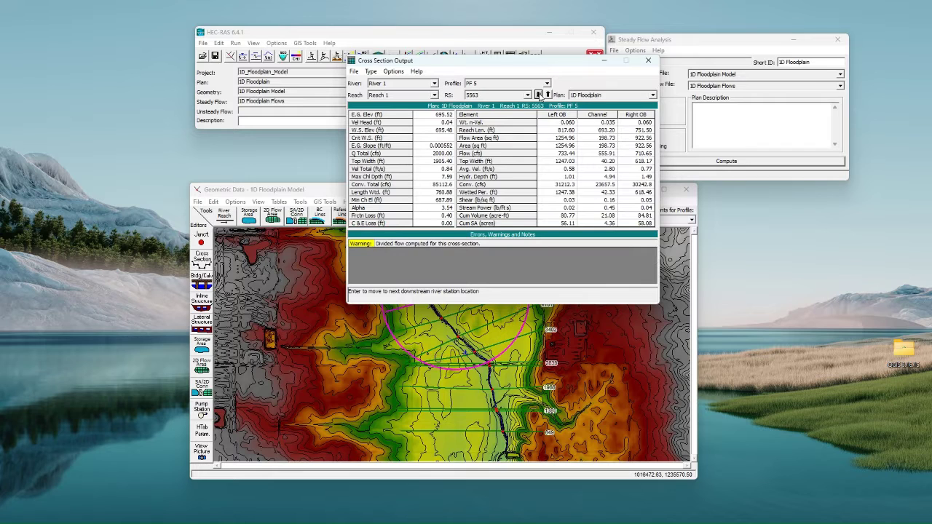
click(538, 94)
click(539, 94)
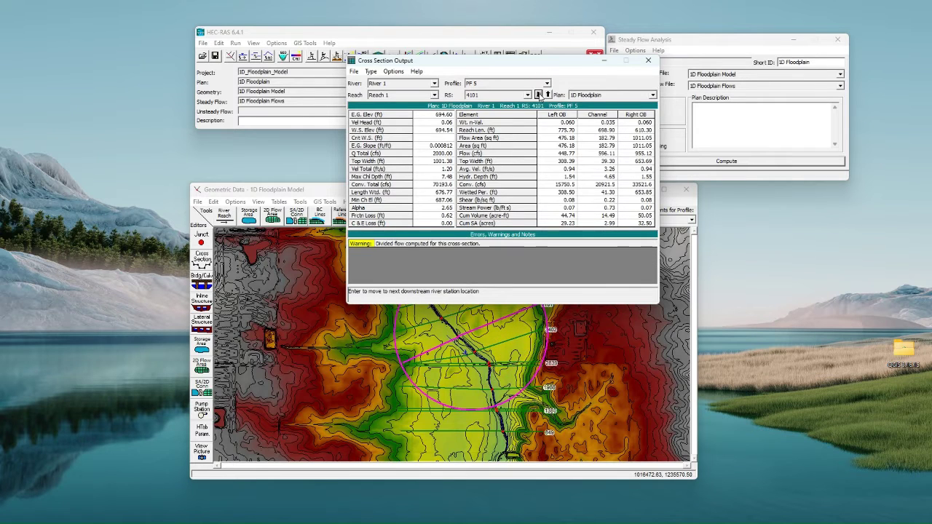
click(538, 95)
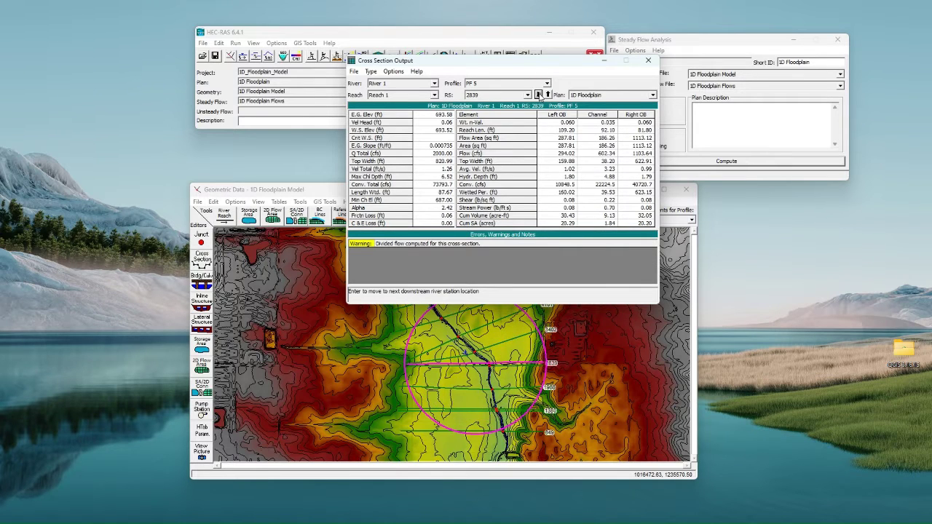
click(538, 95)
click(539, 95)
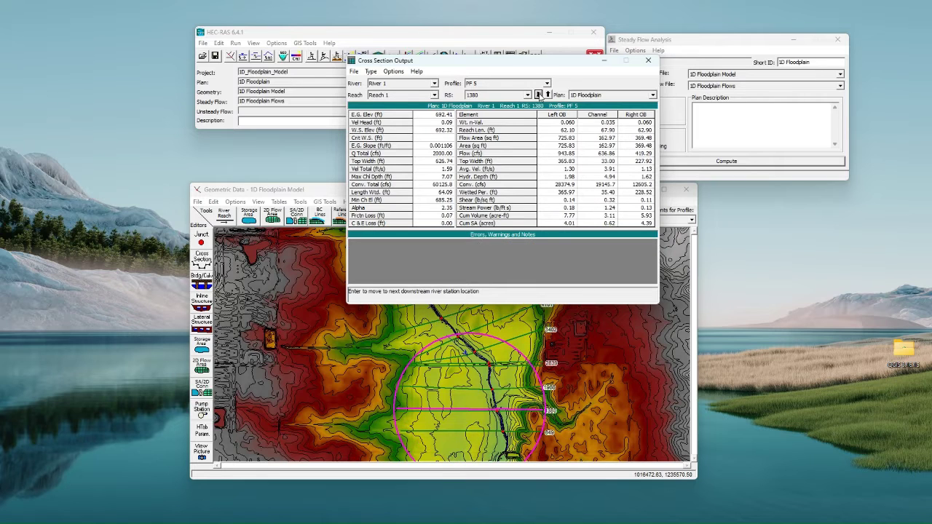
click(538, 94)
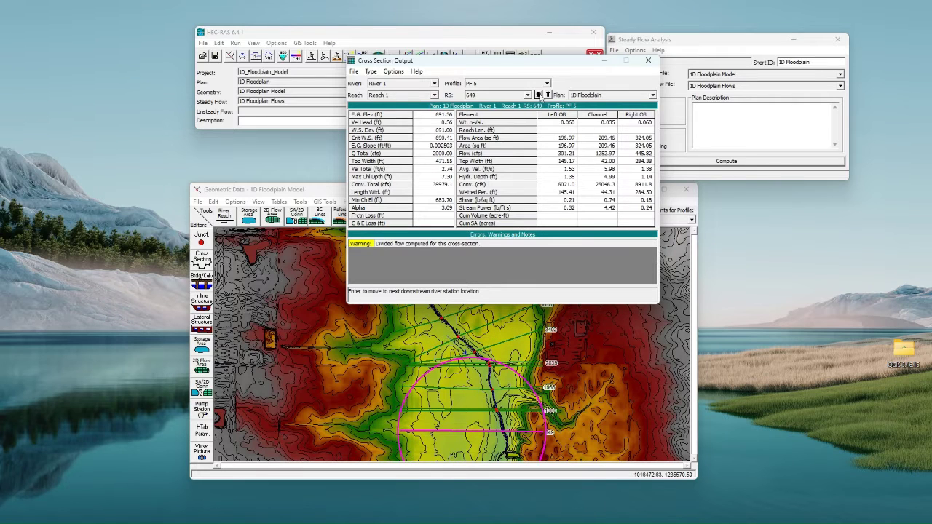
Step the cross section output back upstream from station 649 to 4869, checking the hydraulic results and warnings.
click(548, 94)
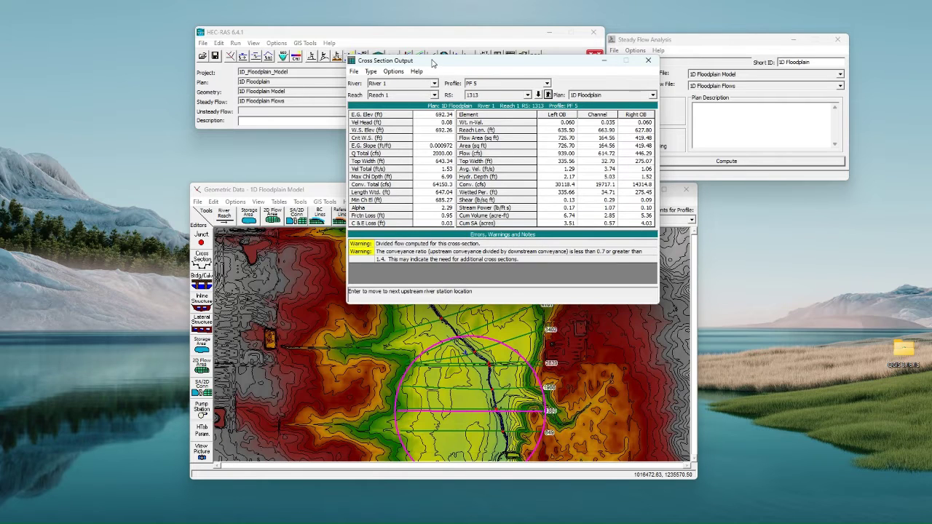
drag(432, 63, 415, 63)
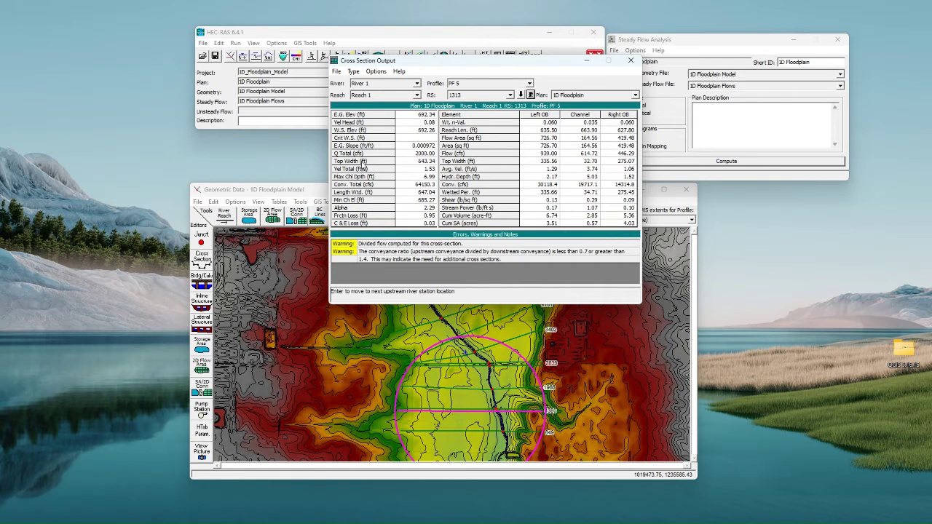
click(531, 95)
click(531, 95)
click(531, 95)
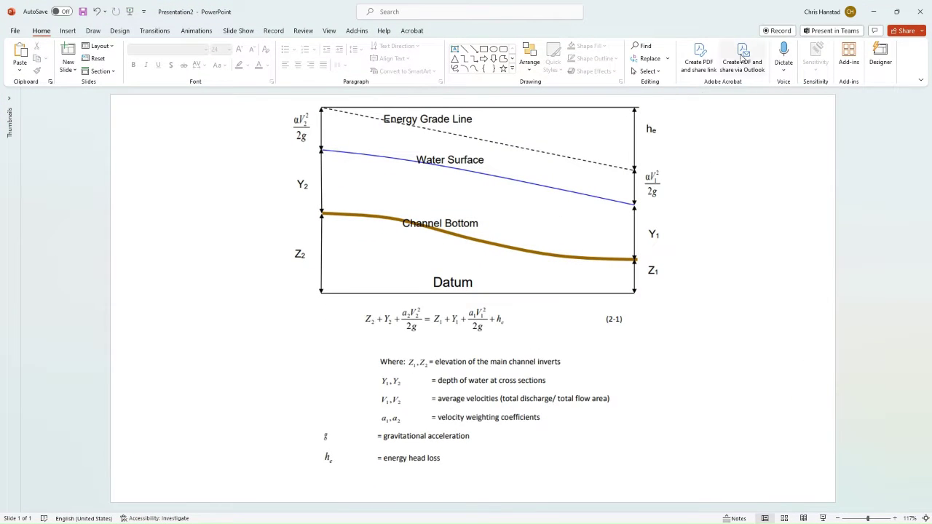
Leave the energy equation slide and check the contraction and expansion coefficients of cross section 4869 in the cross section editor.
click(870, 16)
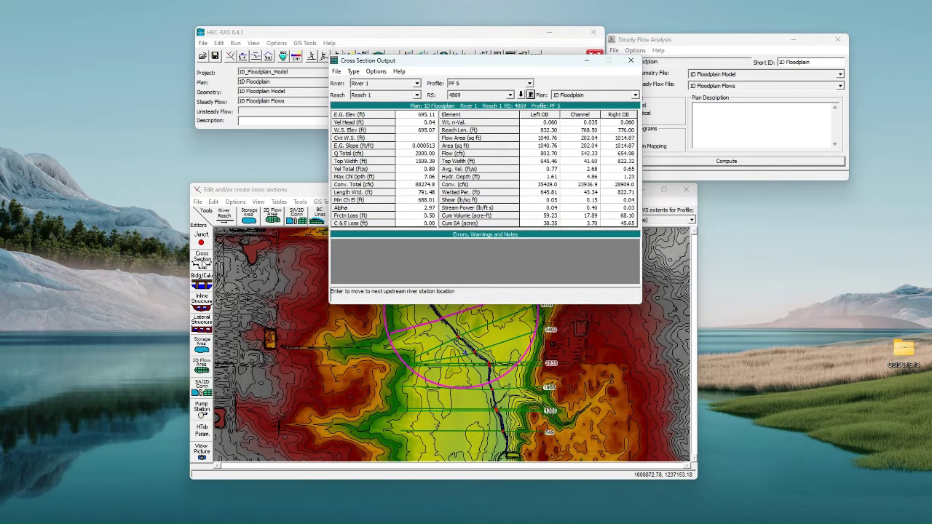
click(202, 258)
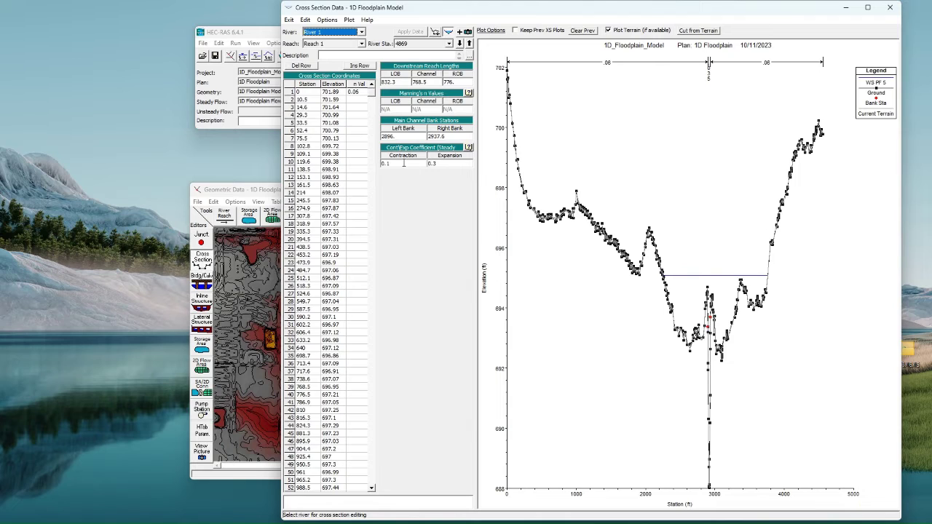
click(442, 164)
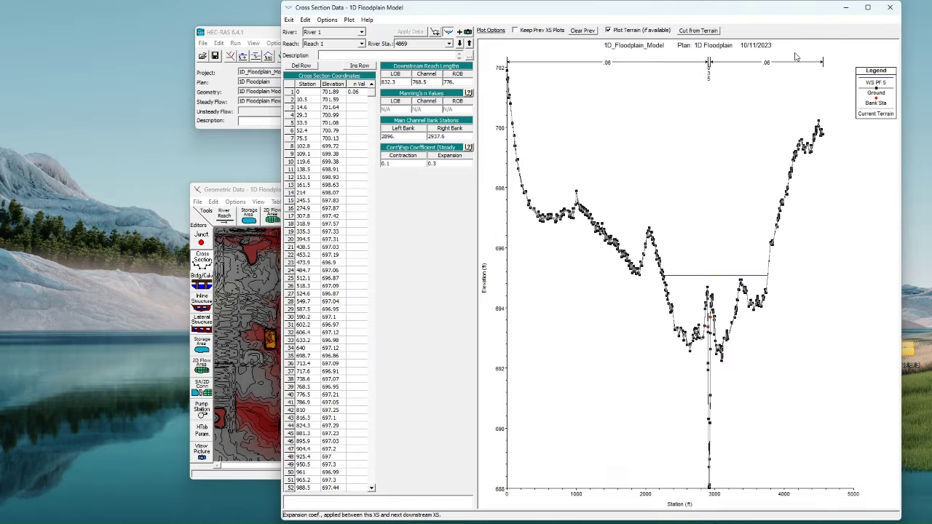
click(845, 11)
click(470, 76)
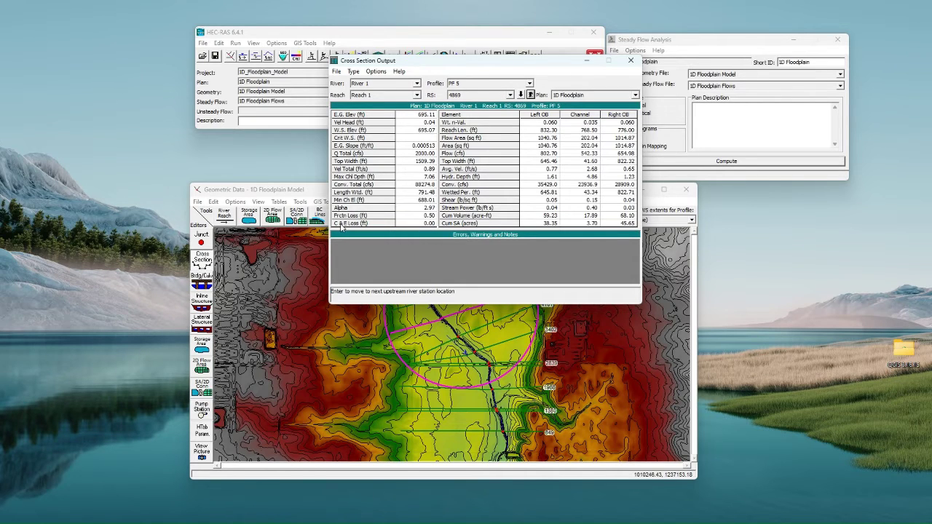
Step the PF 5 output downstream from station 4869 to 1380, comparing the friction and contraction/expansion losses.
click(521, 95)
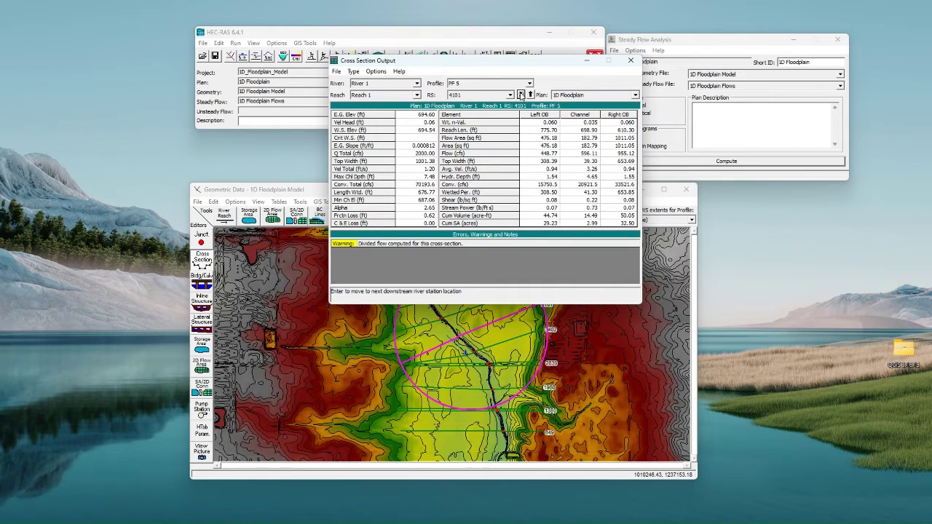
click(521, 94)
click(521, 95)
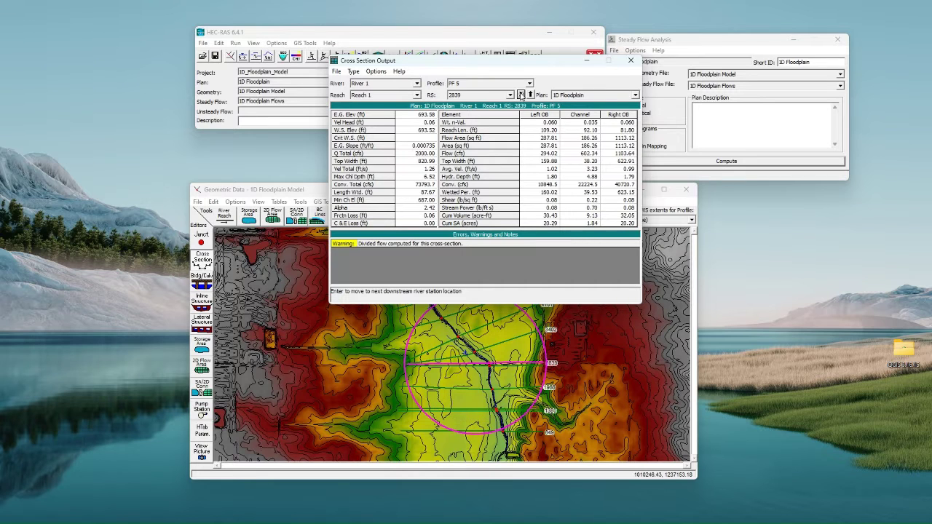
click(521, 95)
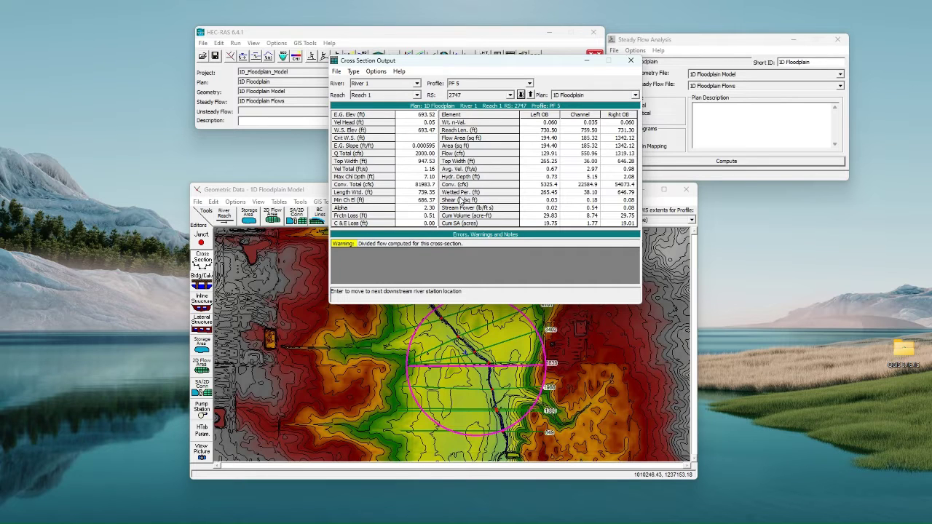
click(521, 95)
click(521, 95)
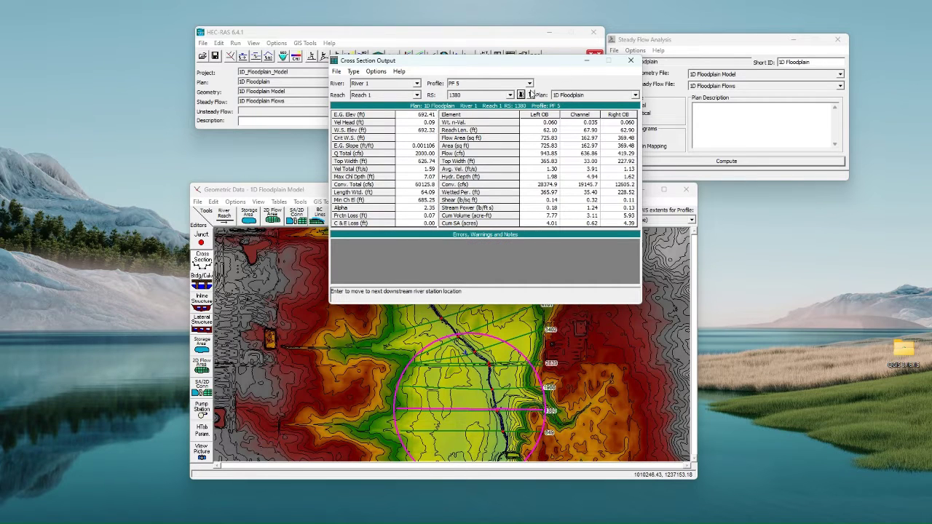
Return the cross section output upstream from station 1380 to station 5563 and review its losses and warning.
click(531, 96)
click(531, 95)
click(531, 95)
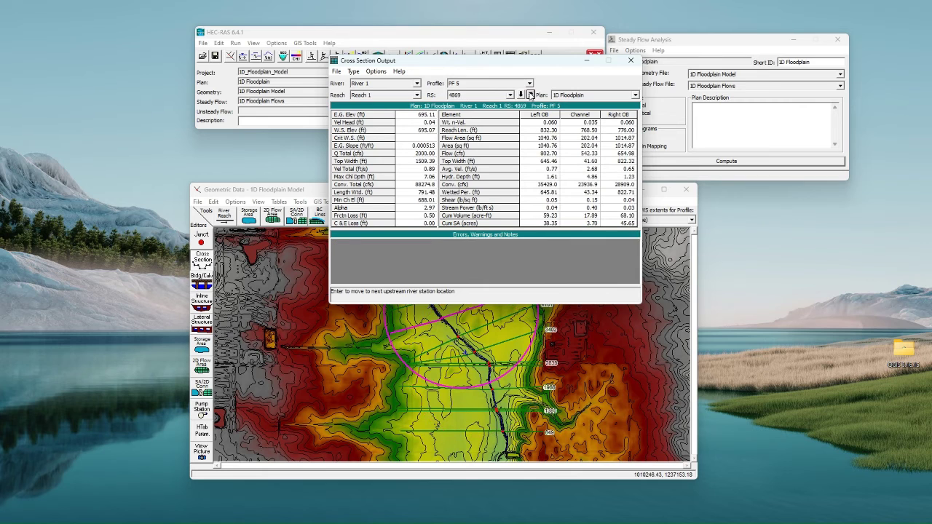
click(531, 96)
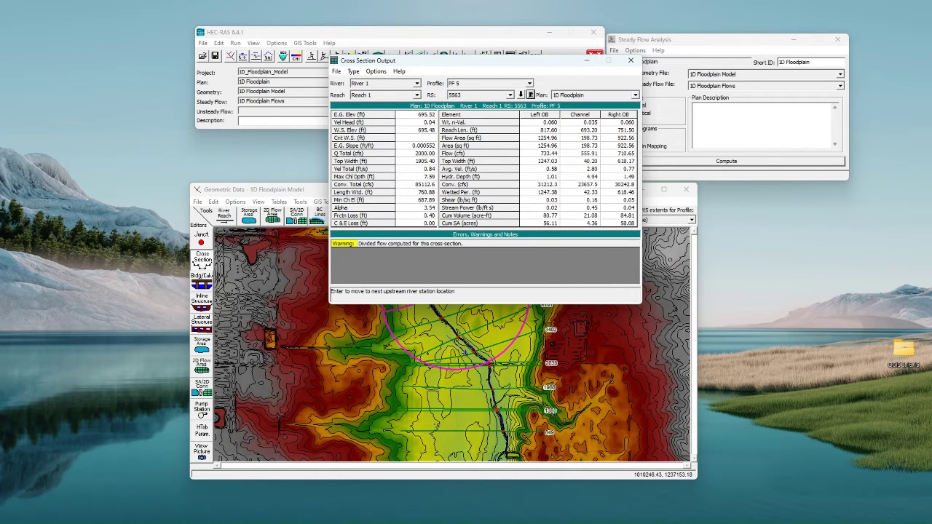
Switch back to RAS Mapper and inspect the PF 5 water surface elevations over the full length of Reach 1.
mouse_move(625, 521)
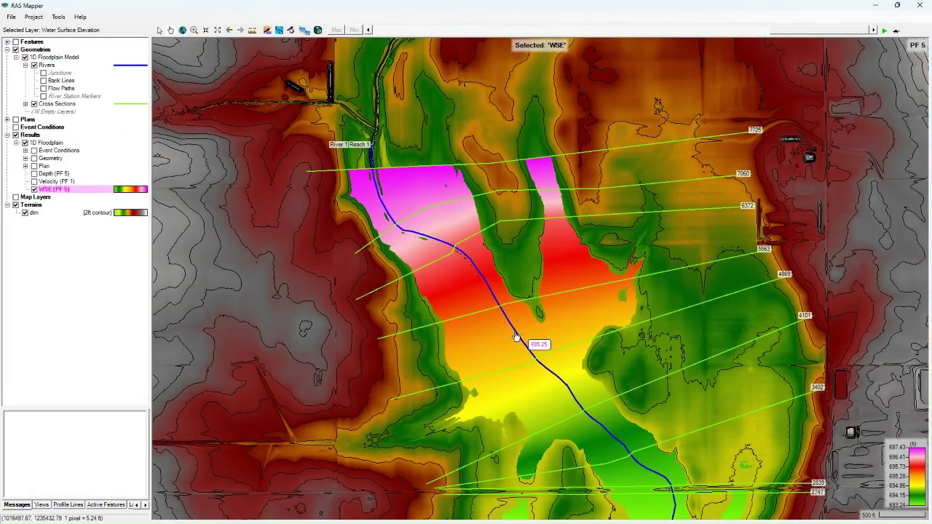
scroll(516, 337, down, 2)
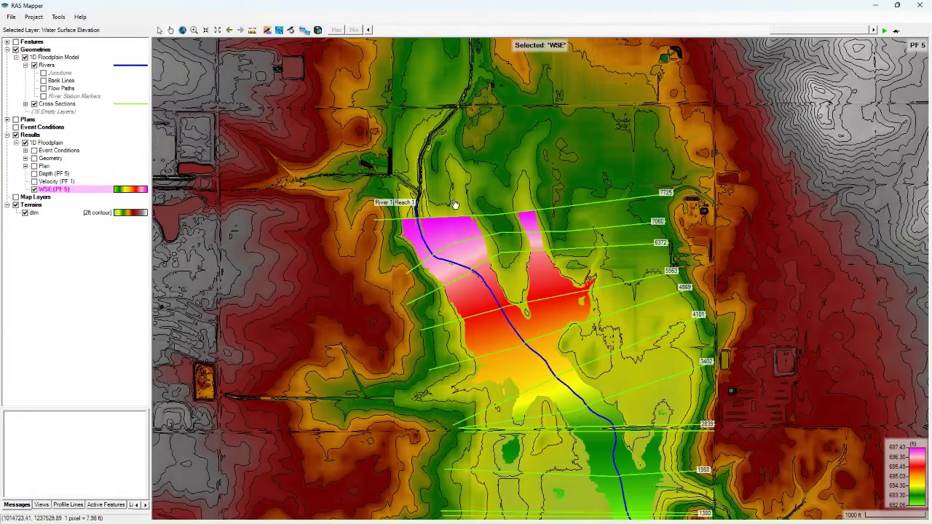
drag(453, 204, 435, 115)
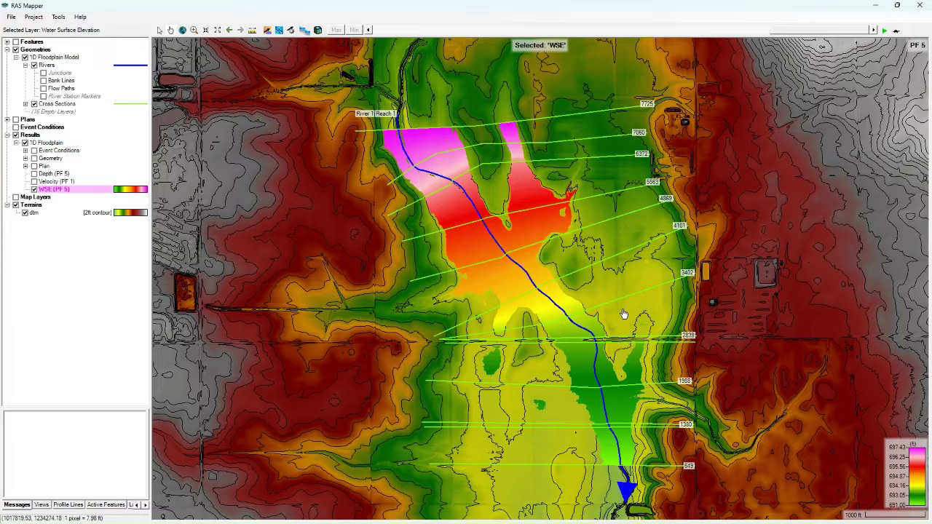
mouse_move(467, 266)
mouse_move(531, 254)
mouse_move(411, 147)
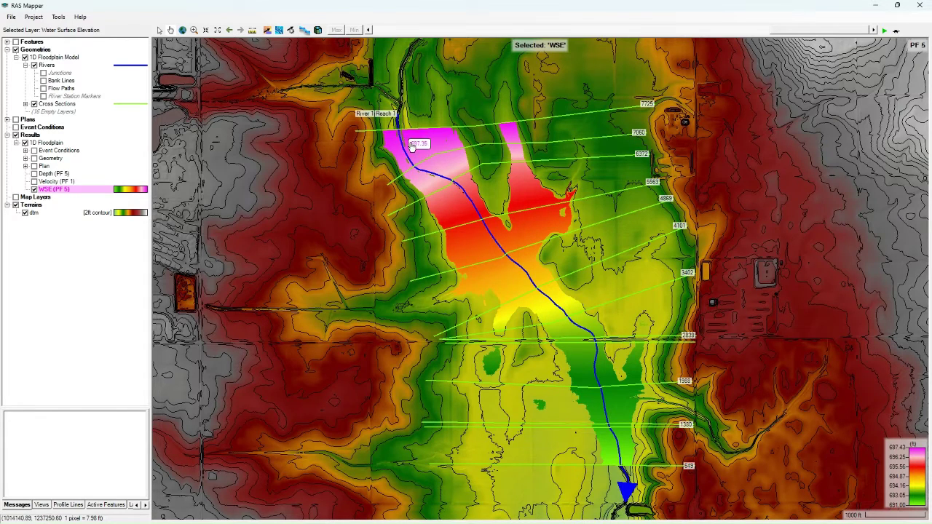